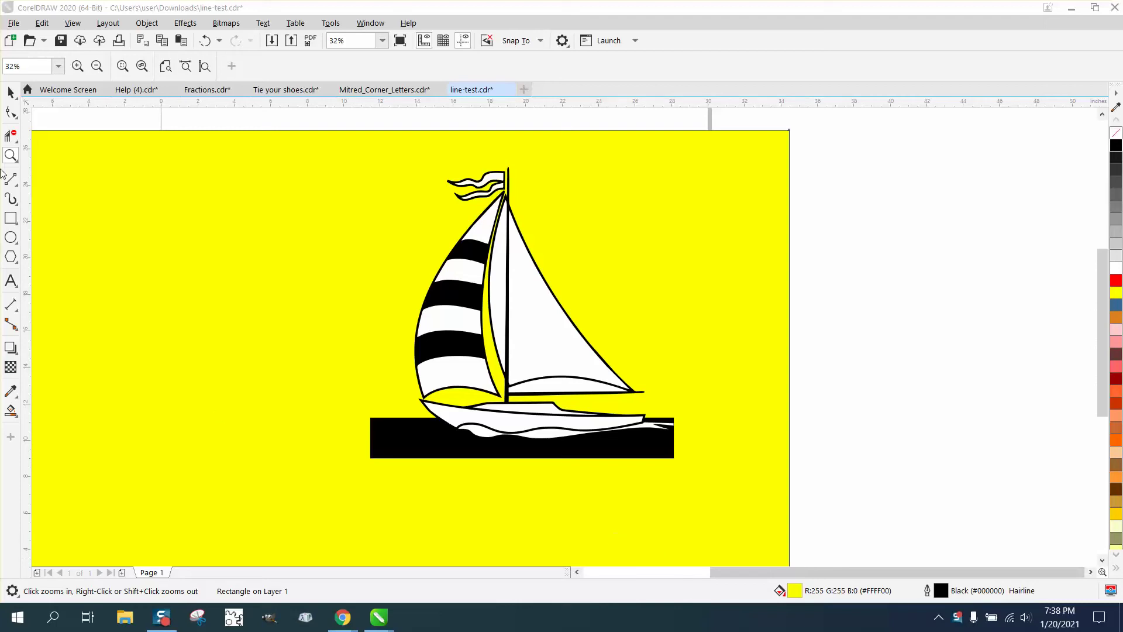
Marquee-select all the sailboat's pieces with the Pick tool, then clear the selection
left_click(10, 93)
left_click(507, 295)
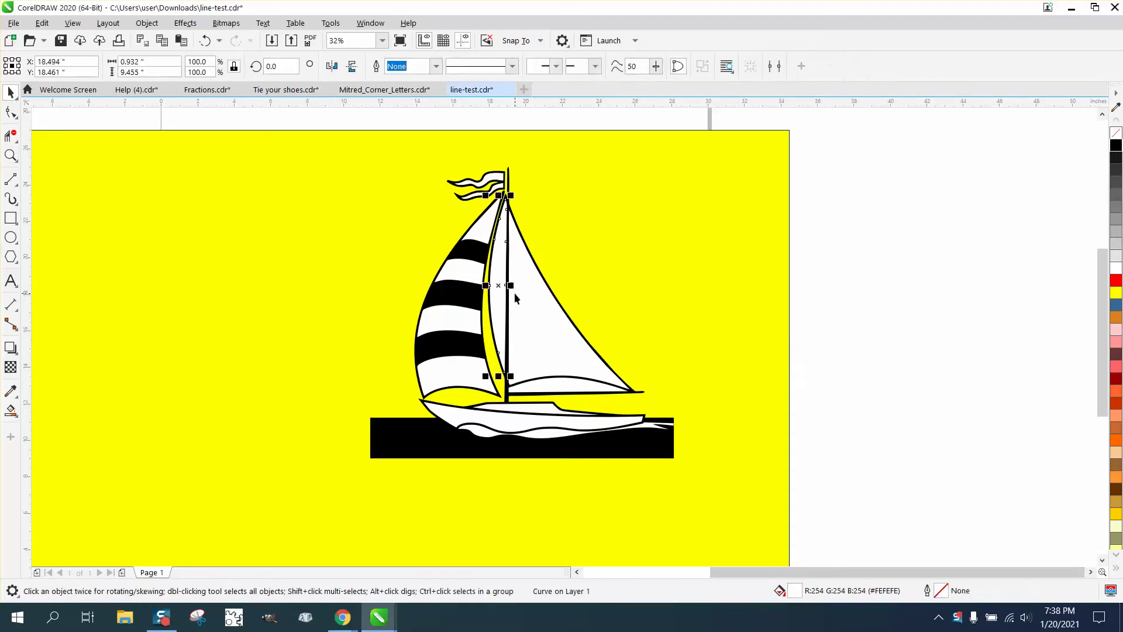
left_click(889, 293)
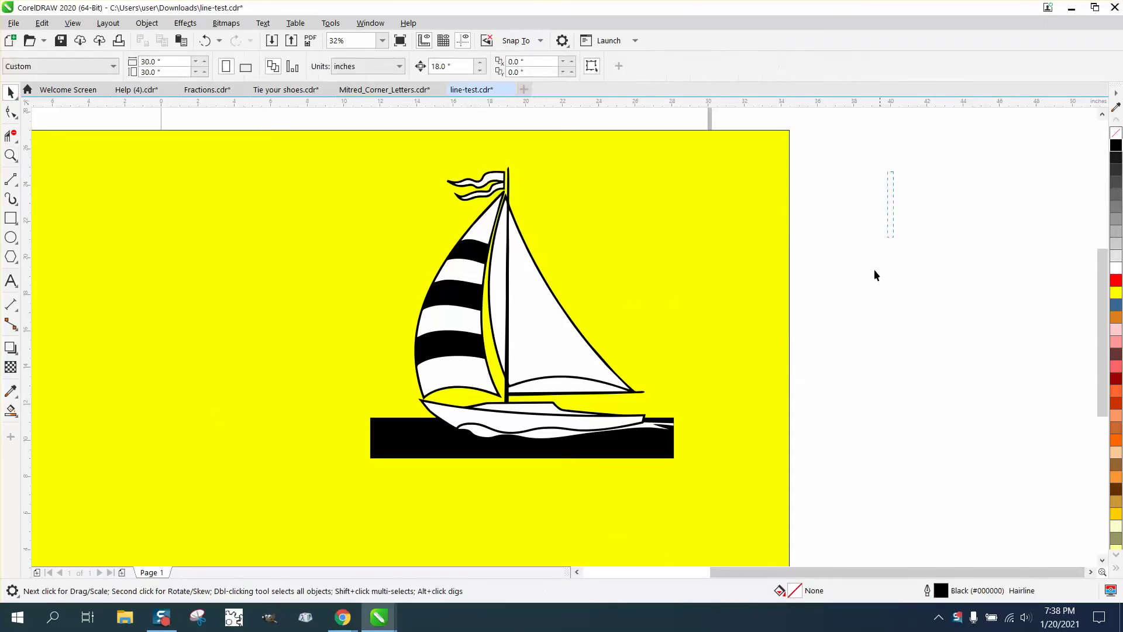
left_click_drag(876, 275, 316, 448)
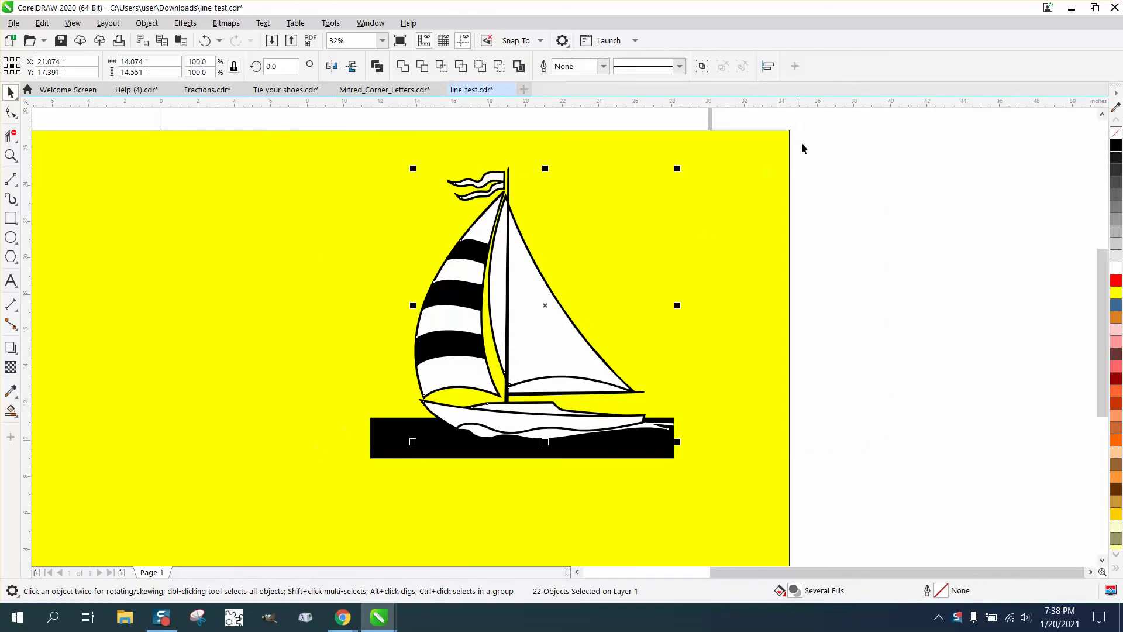
left_click_drag(844, 139, 328, 483)
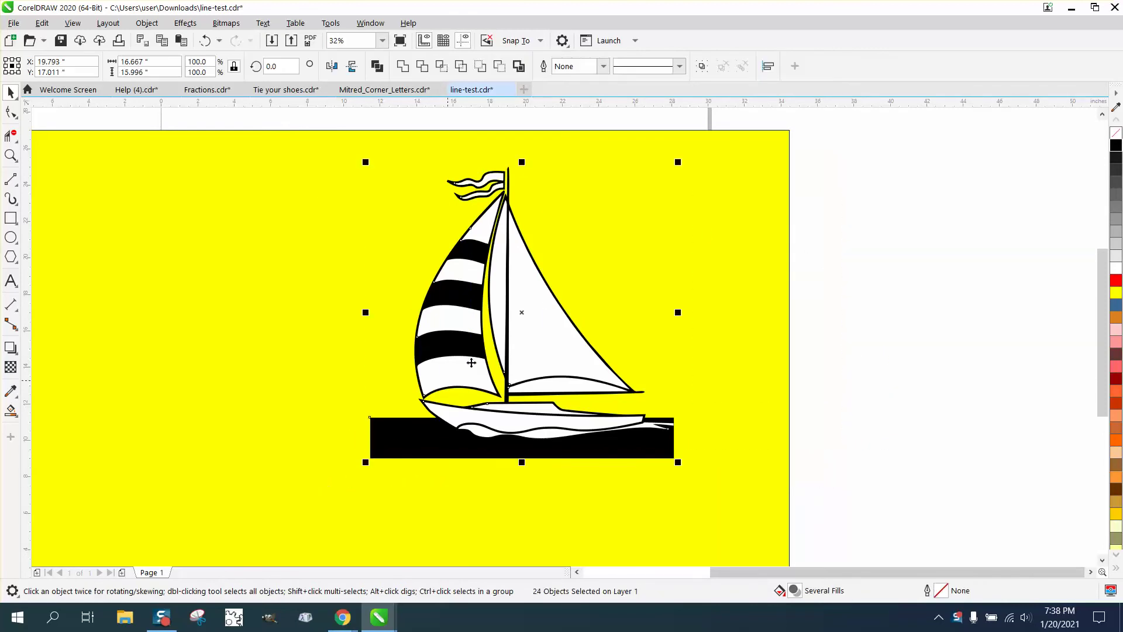
left_click(878, 294)
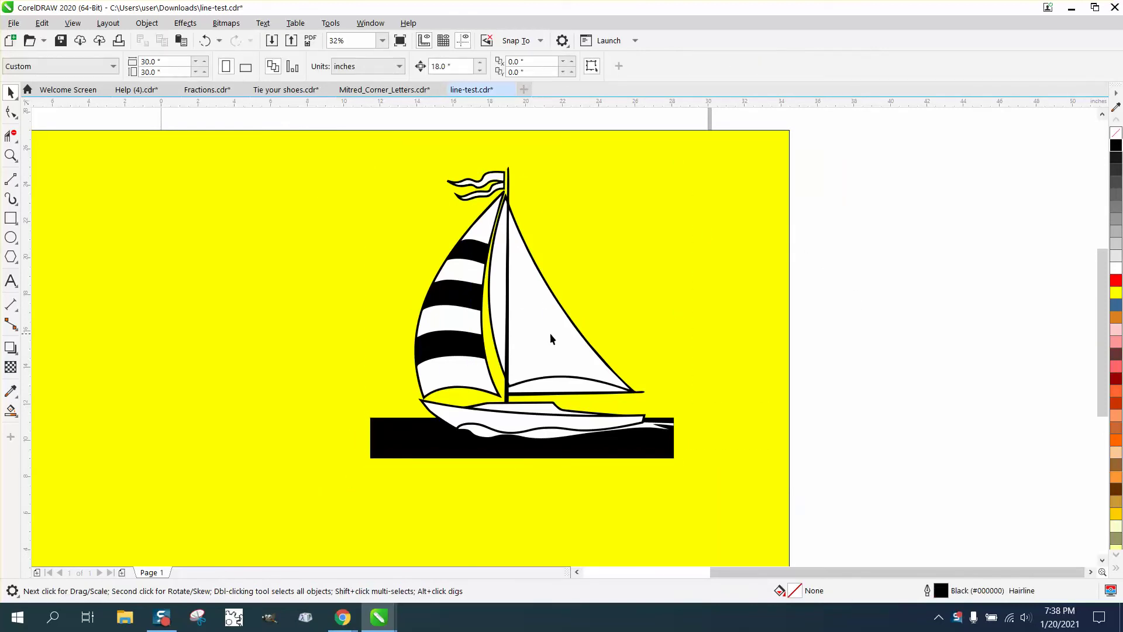
Move the jib sail off and back, then drag the black silhouette left and undo
left_click_drag(528, 342, 635, 301)
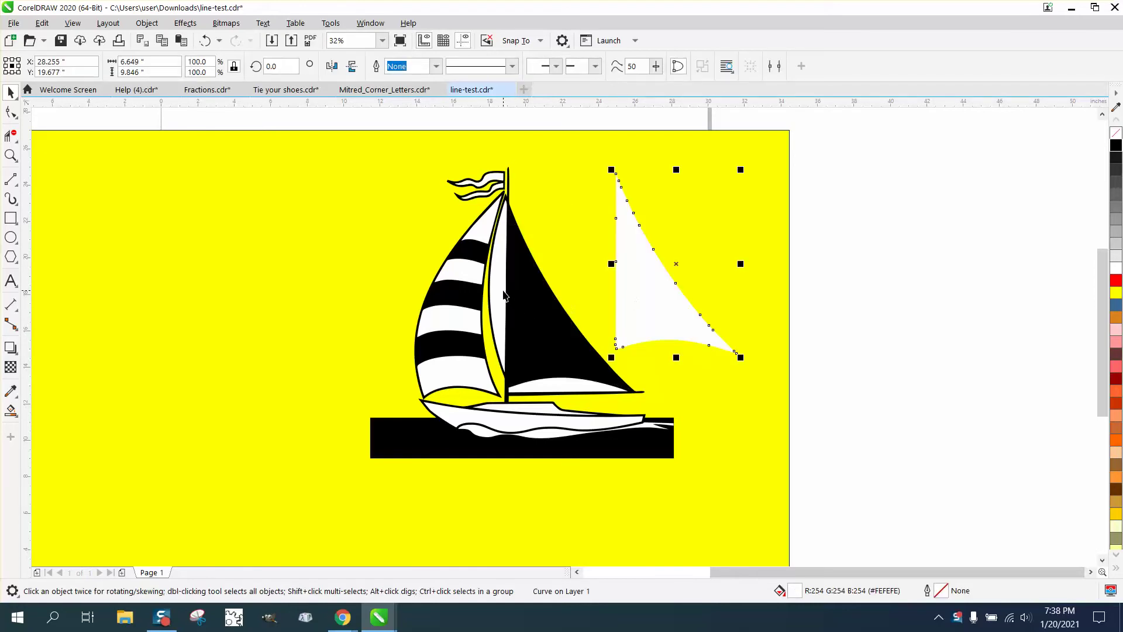
left_click_drag(504, 295, 599, 277)
left_click(206, 40)
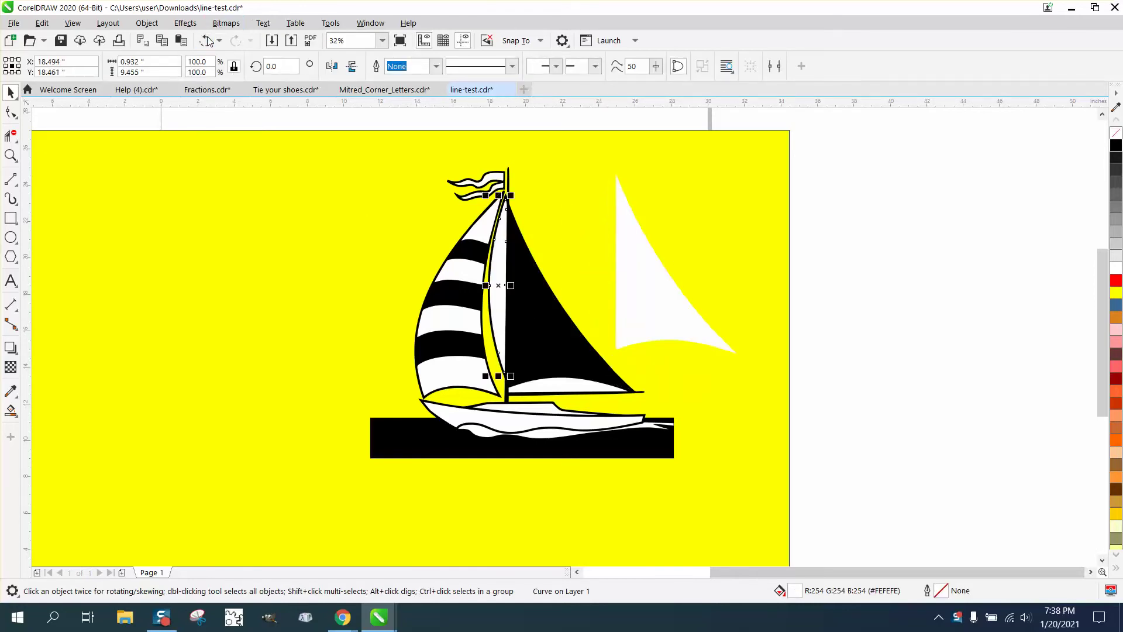
left_click(206, 40)
left_click_drag(415, 440, 137, 438)
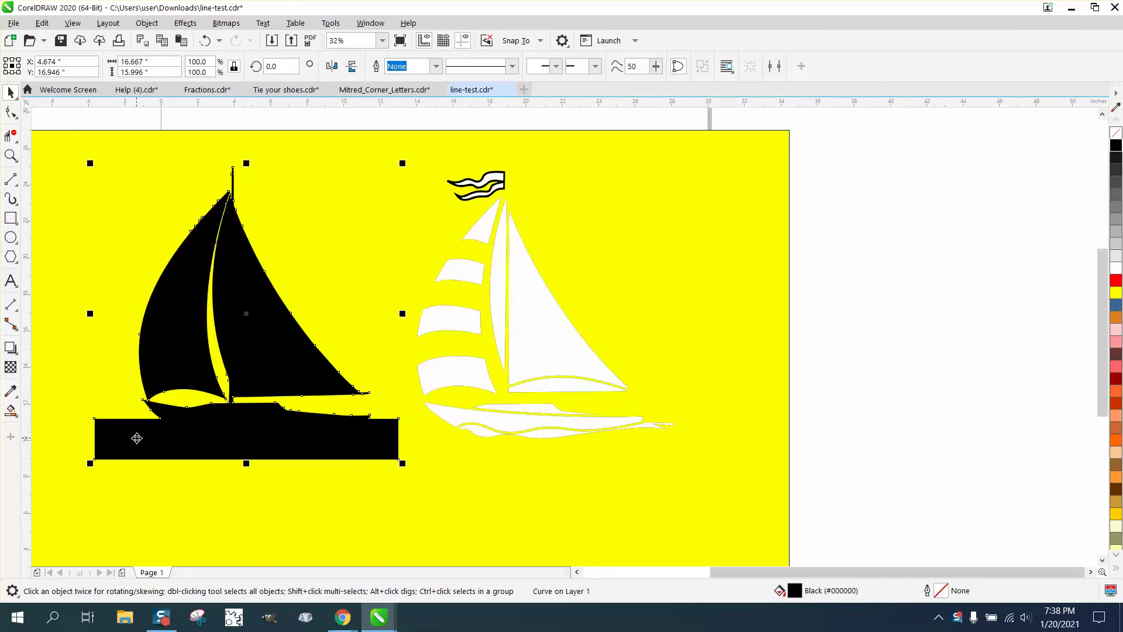
left_click(206, 40)
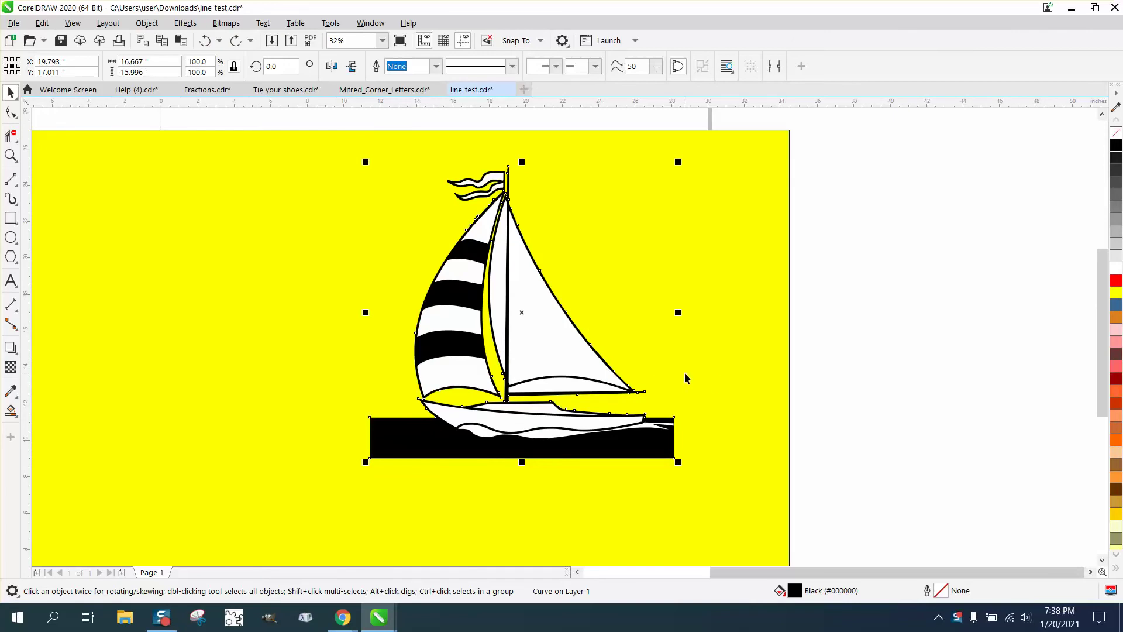
Select all the boat's pieces, group them and duplicate the boat to the left
key("ctrl+shift+z")
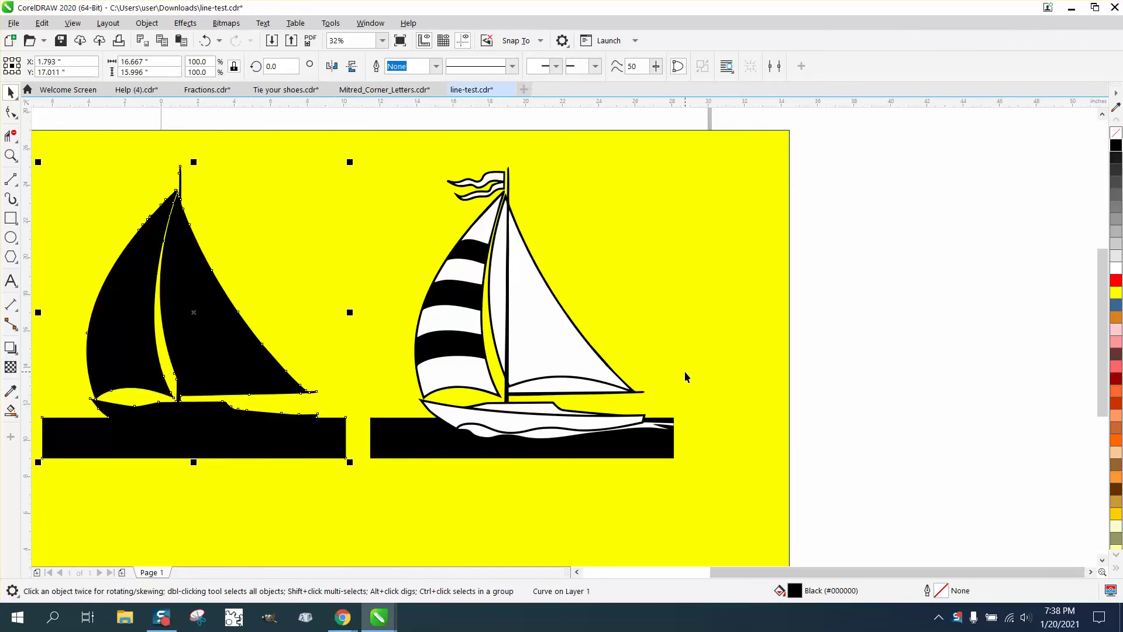
left_click(206, 41)
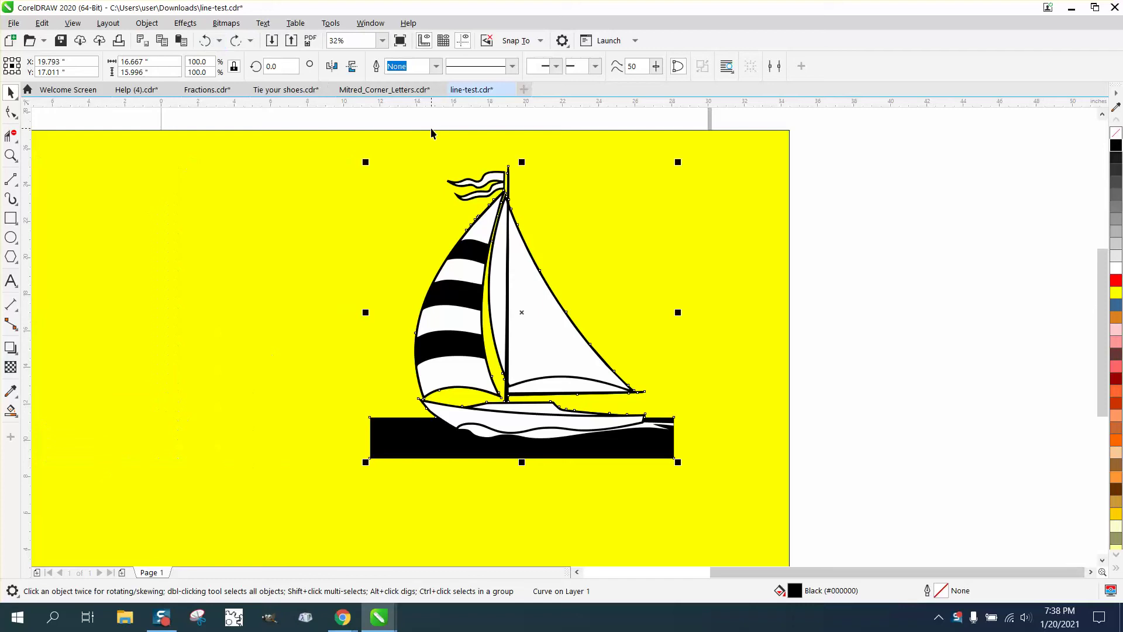
left_click_drag(338, 120, 748, 502)
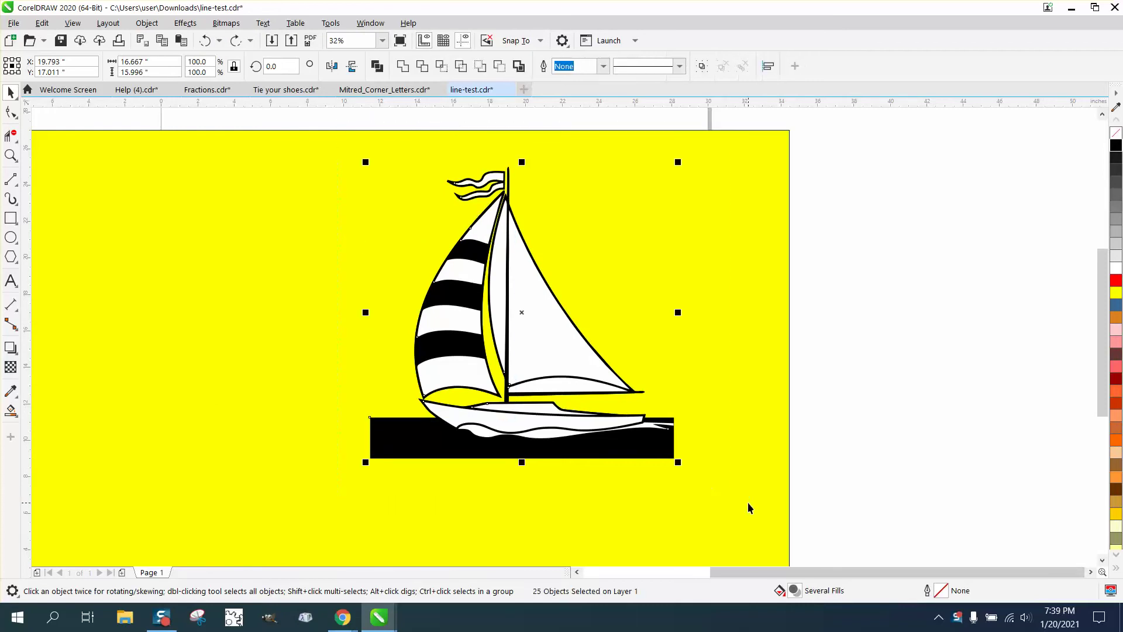
key("ctrl+g")
key("ctrl+d")
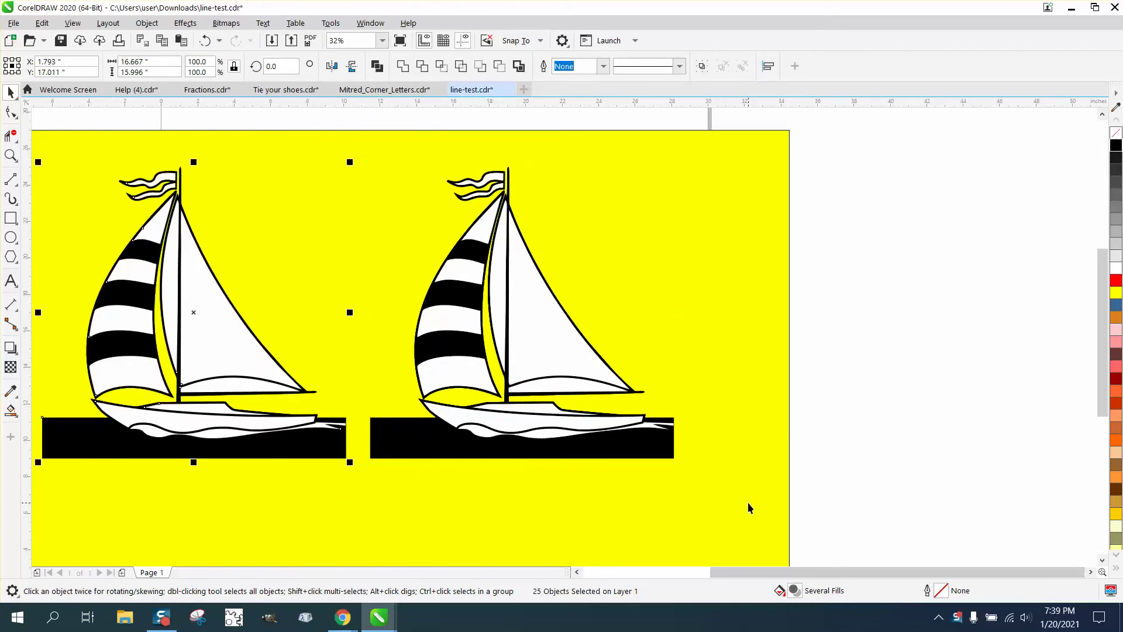
Remove the copy's fill, give it black hairline outlines, and zoom in on it
left_click(1117, 132)
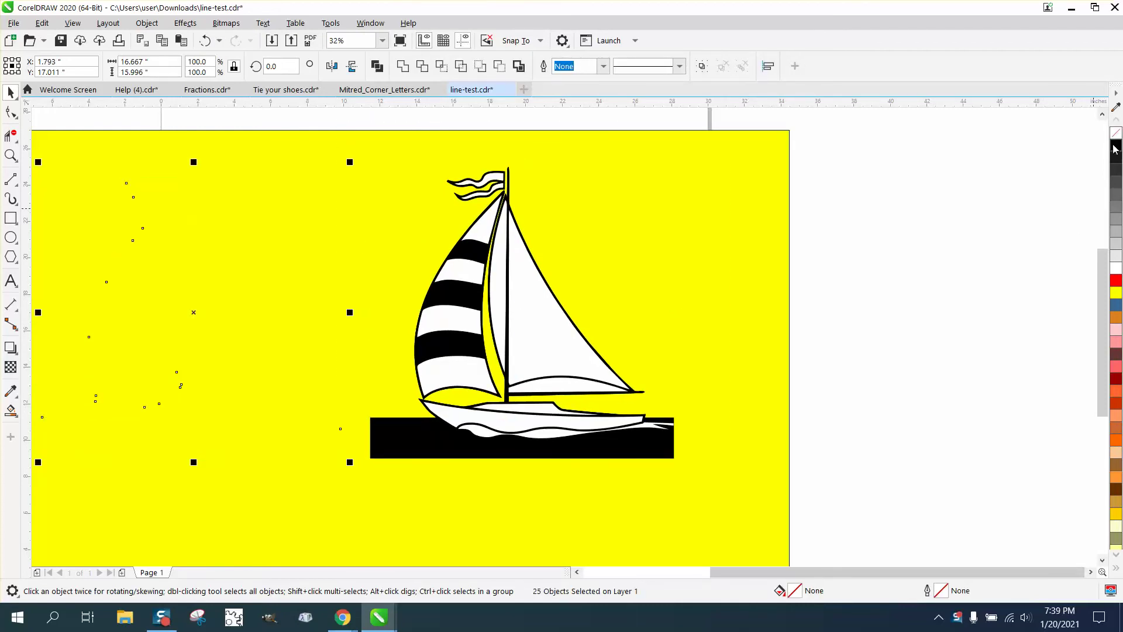
right_click(1116, 145)
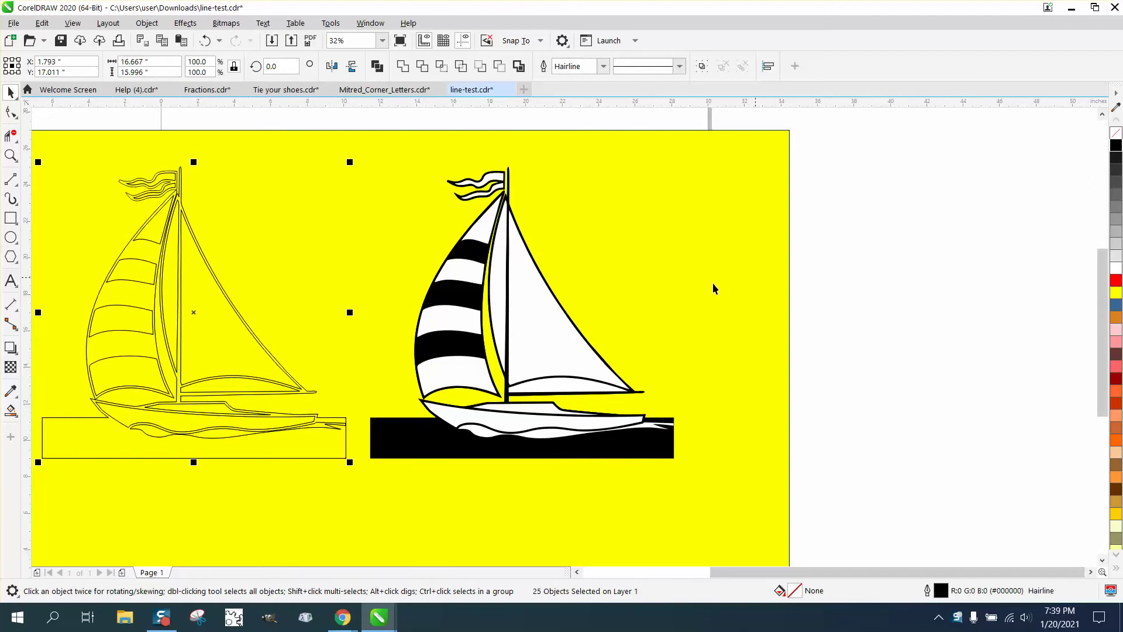
left_click(11, 156)
left_click_drag(84, 174, 359, 465)
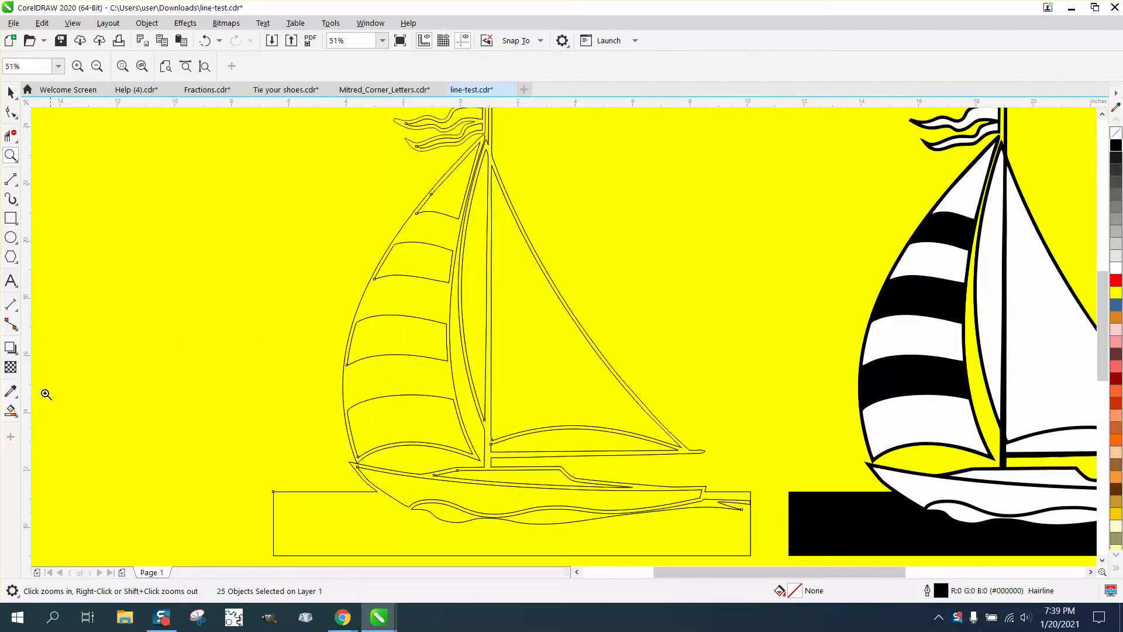
Smart Fill the copy's top sail section and three stripes black, undoing the stray hull fill
left_click(10, 410)
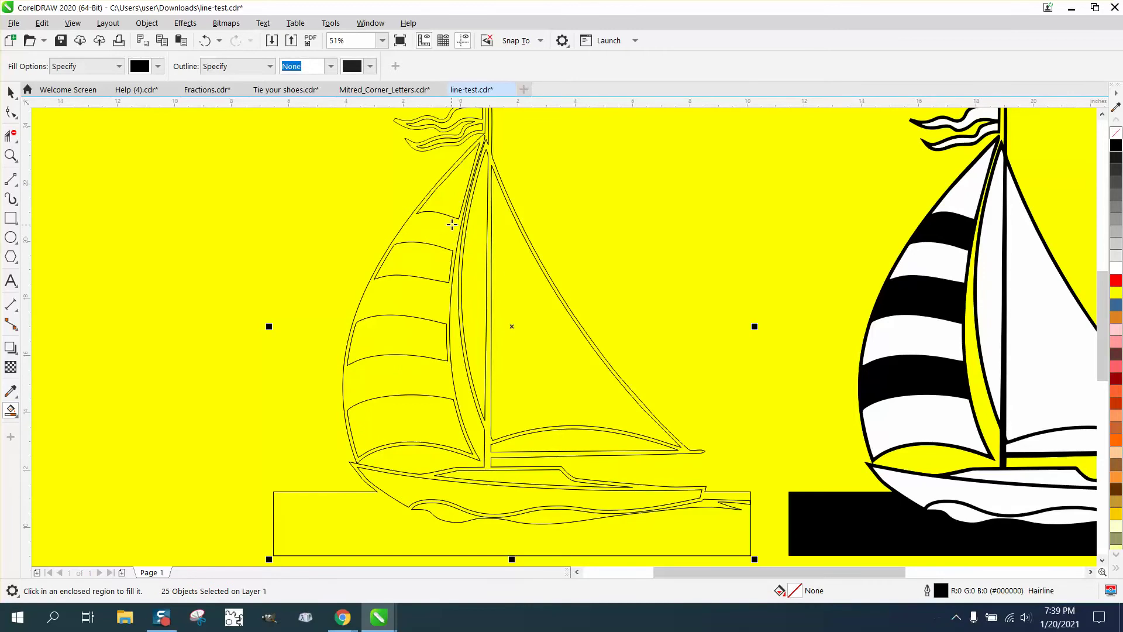
left_click(451, 199)
left_click(425, 259)
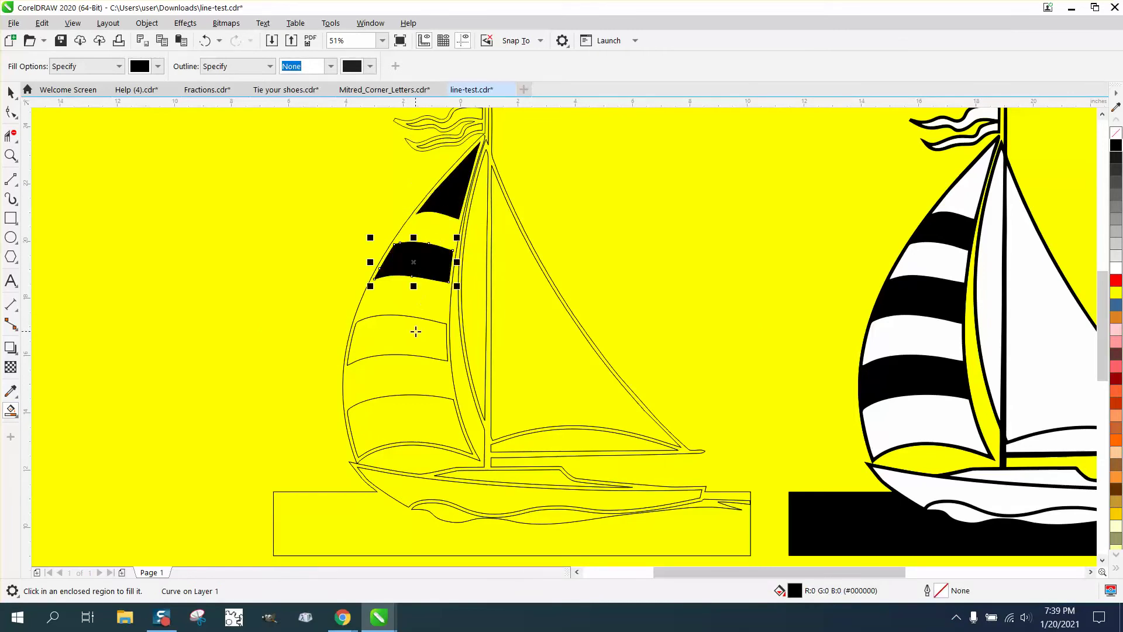
left_click(411, 335)
left_click(432, 413)
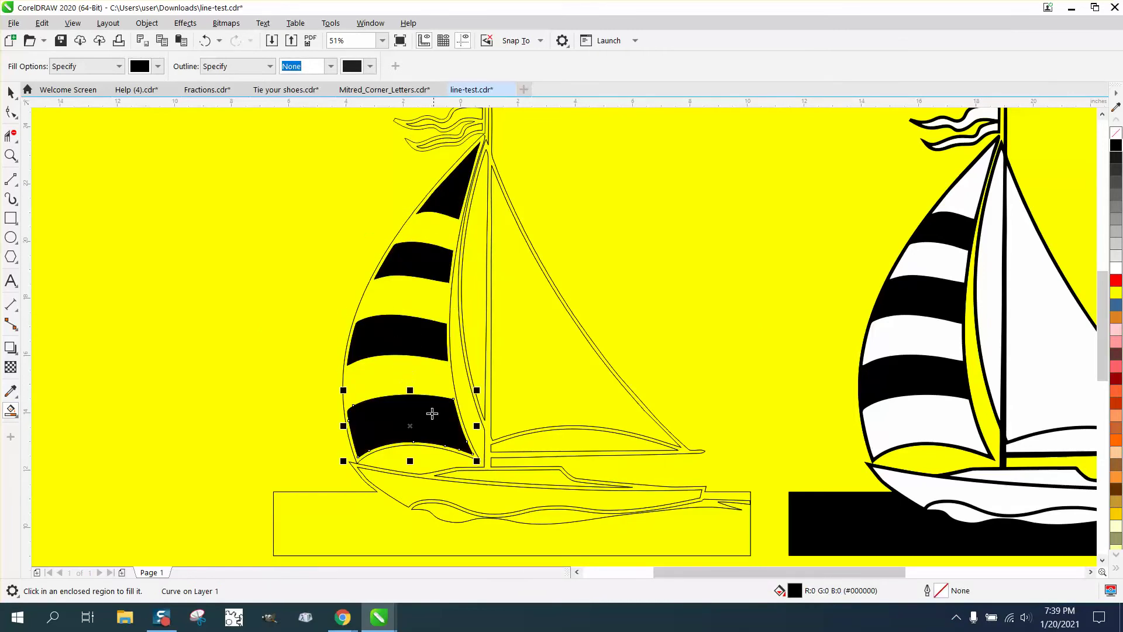
left_click(489, 427)
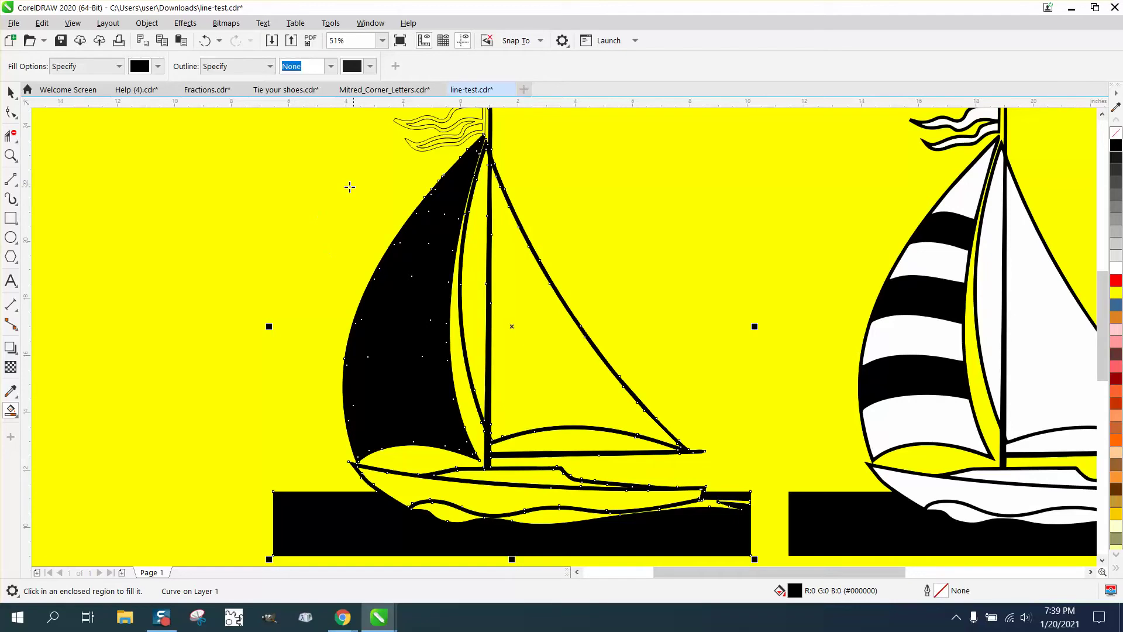
left_click(205, 40)
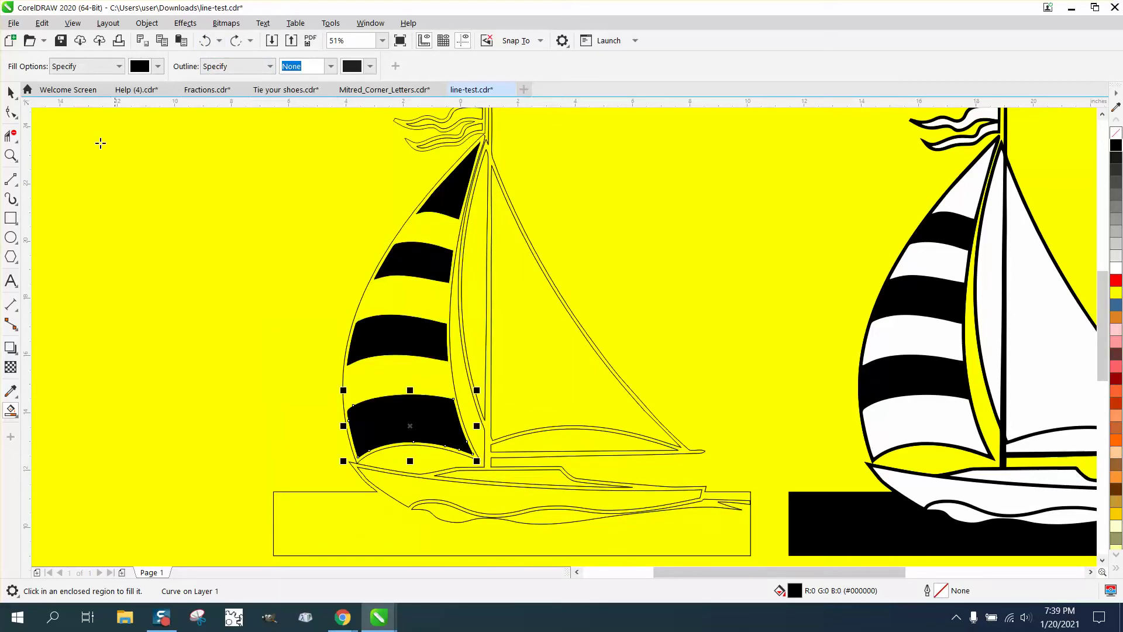
left_click(10, 155)
left_click_drag(456, 132, 520, 171)
right_click(520, 173)
Pull the lowest sail stripe's node onto the outline with the Shape tool
right_click(514, 187)
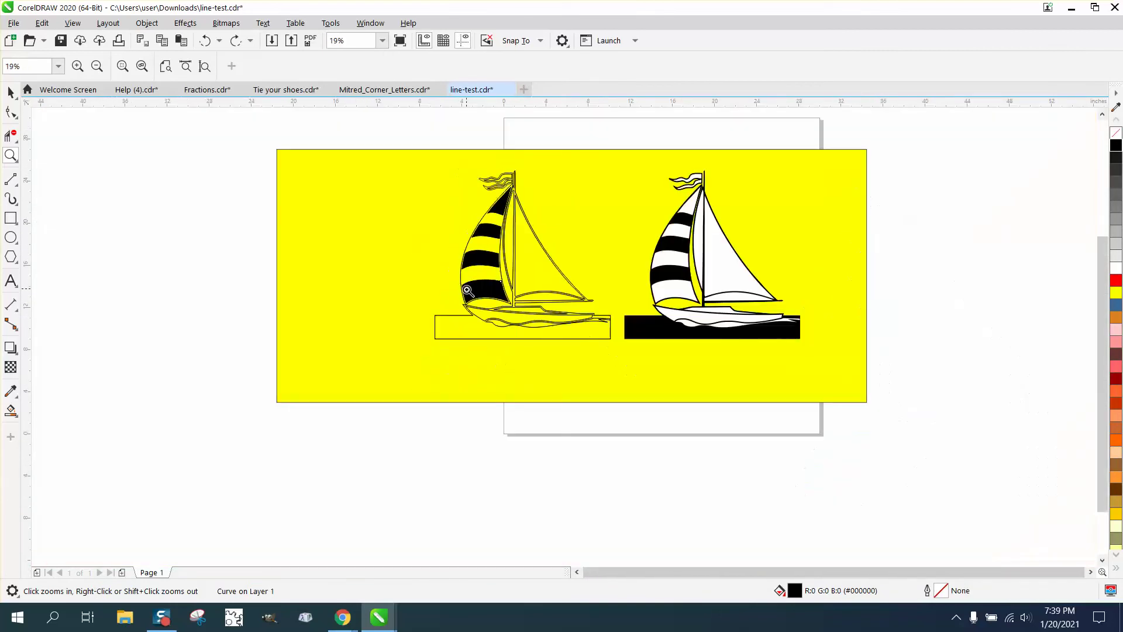
left_click_drag(467, 291, 498, 313)
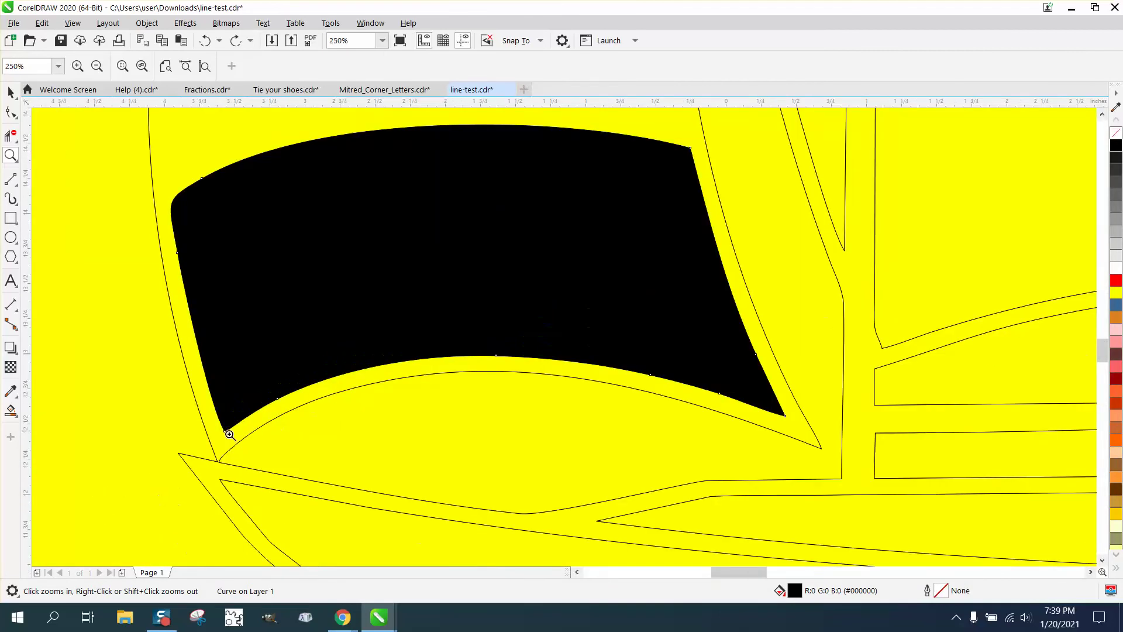
left_click_drag(288, 491, 289, 492)
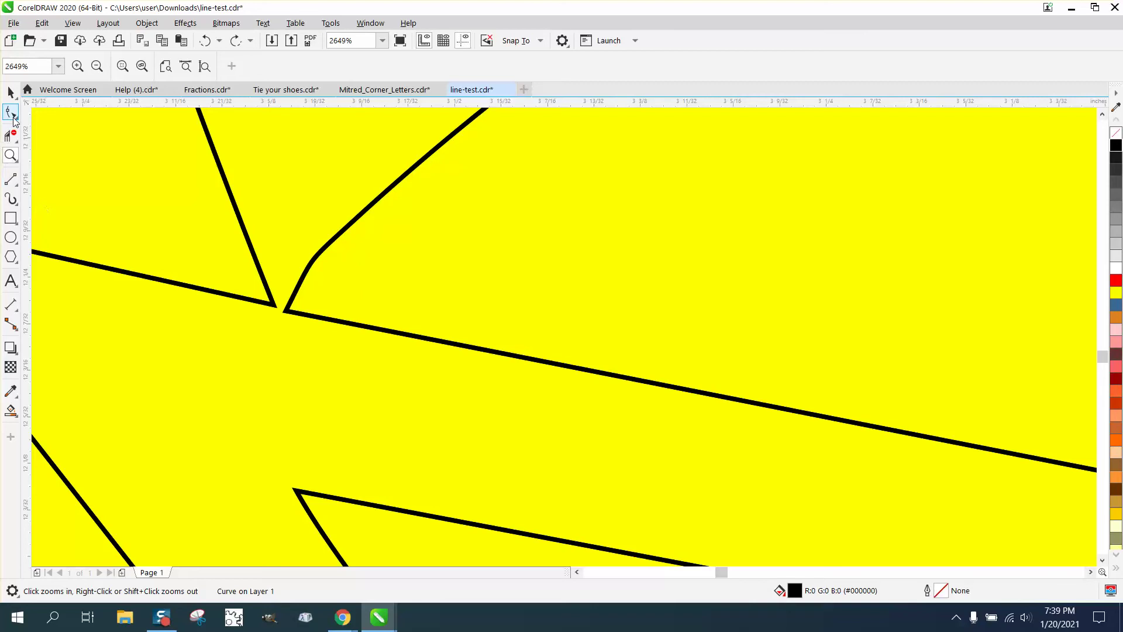
left_click(14, 114)
left_click(16, 118)
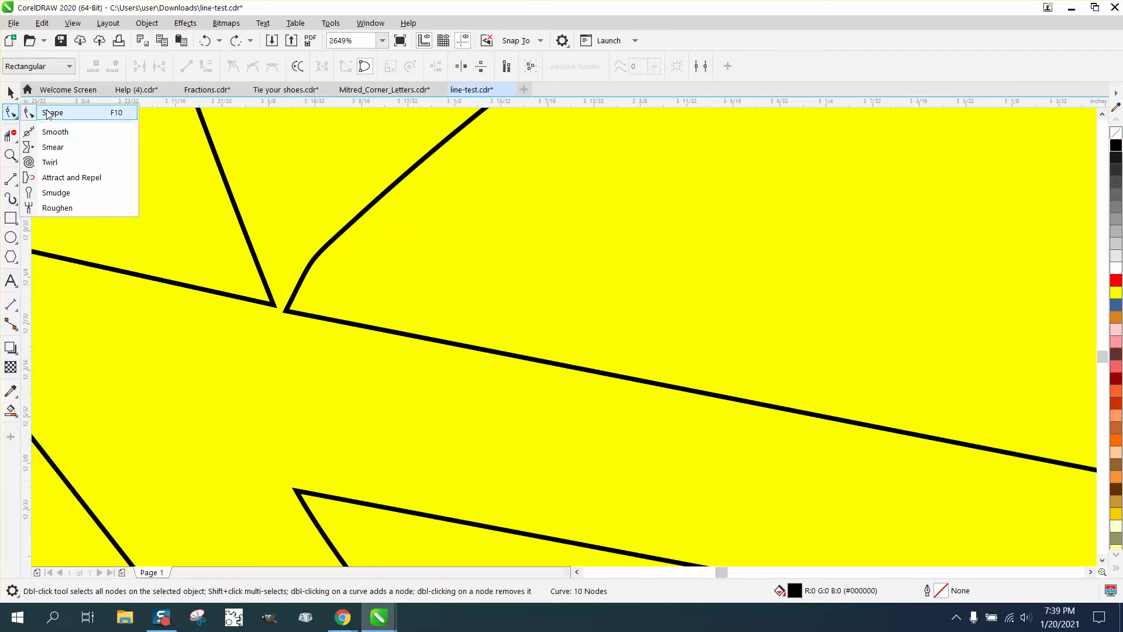
left_click(37, 111)
left_click(273, 305)
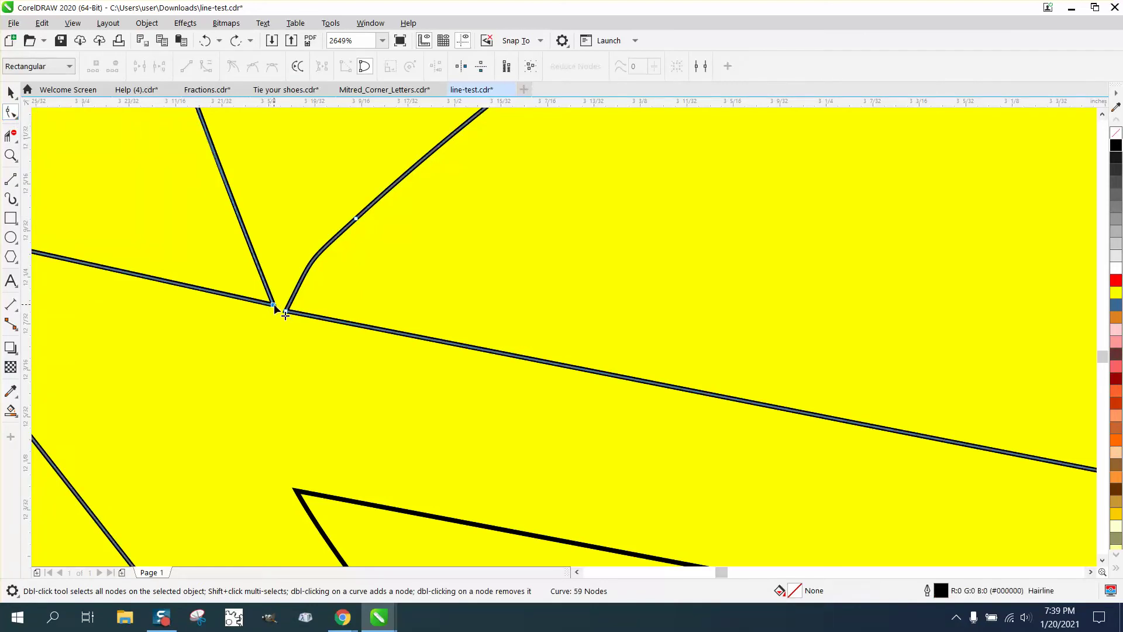
left_click_drag(274, 304, 211, 310)
Select the yellow background rectangle behind the sailboats
scroll(212, 310, "down", 4)
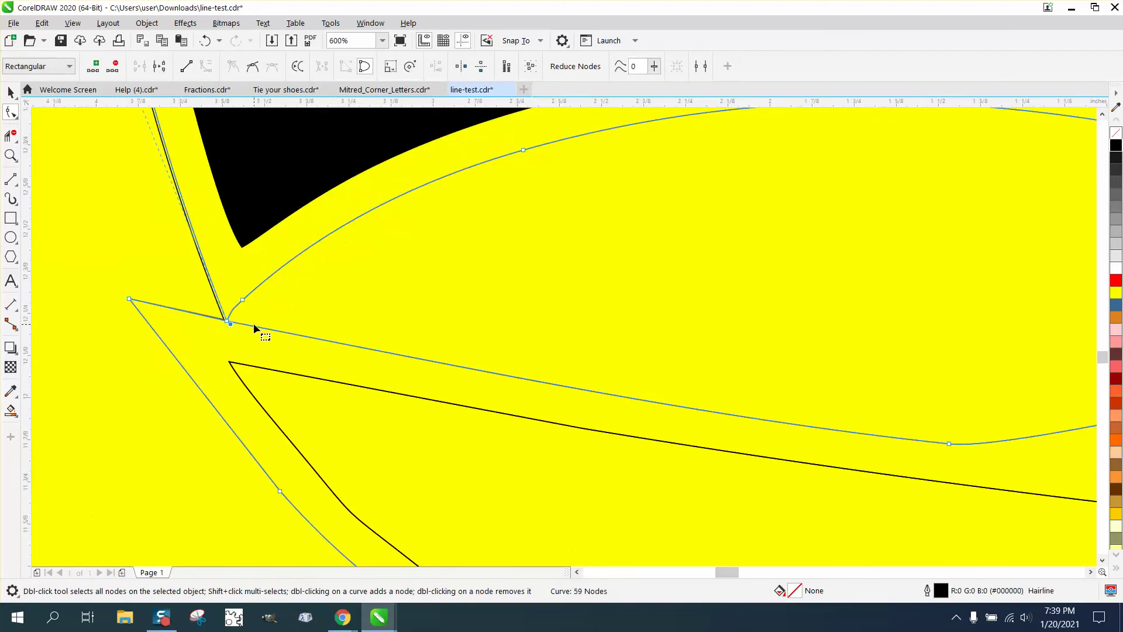
left_click(11, 92)
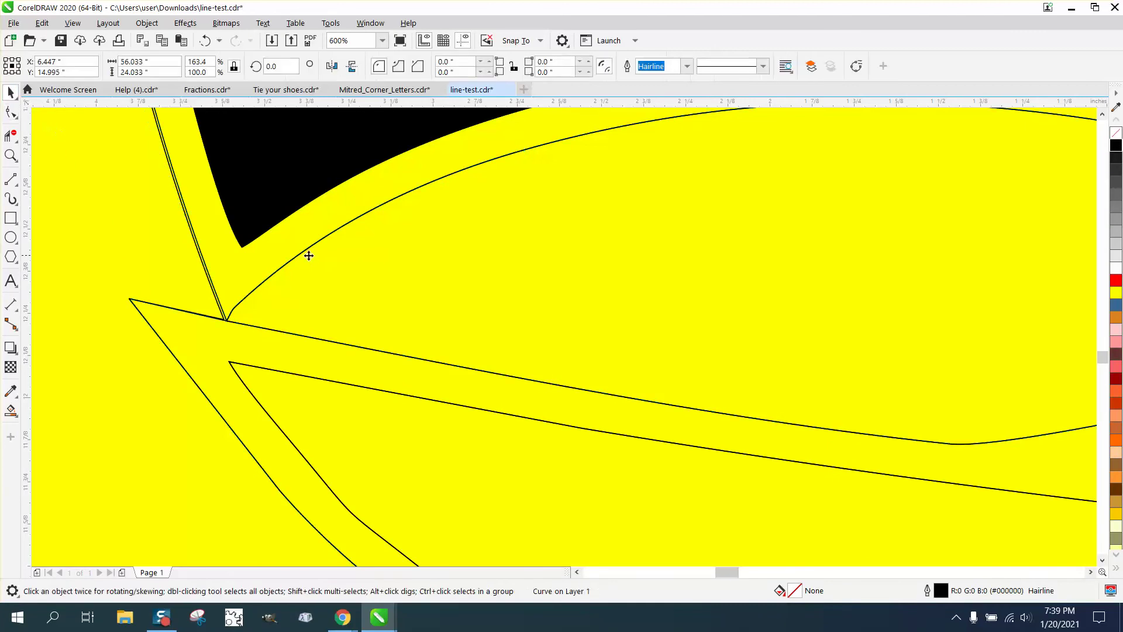
left_click(226, 308)
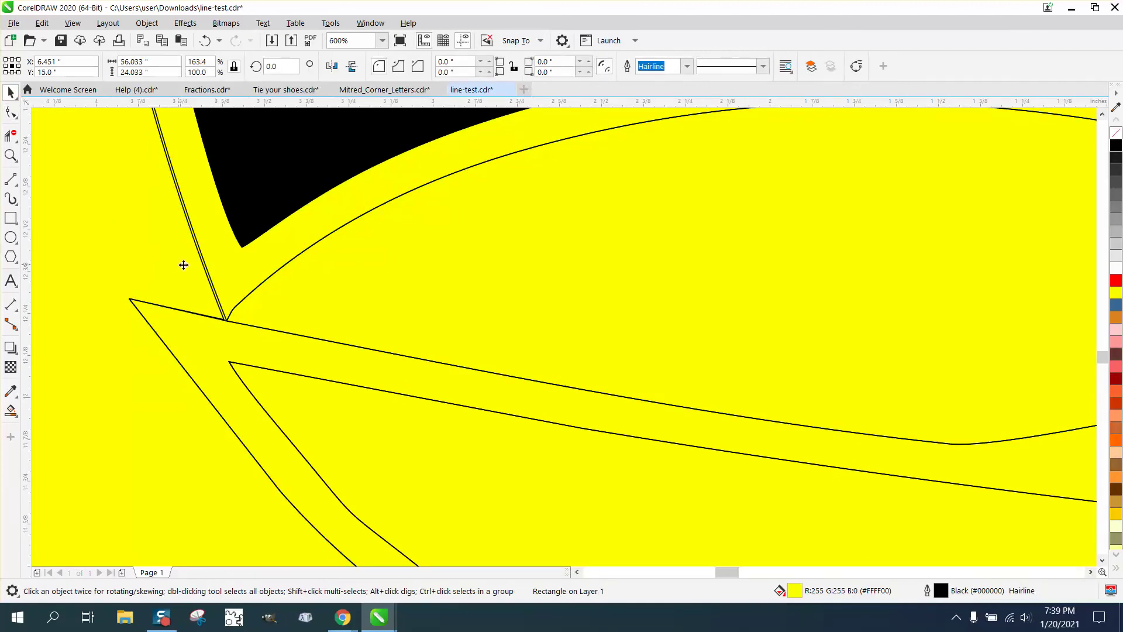
scroll(264, 301, "down", 4)
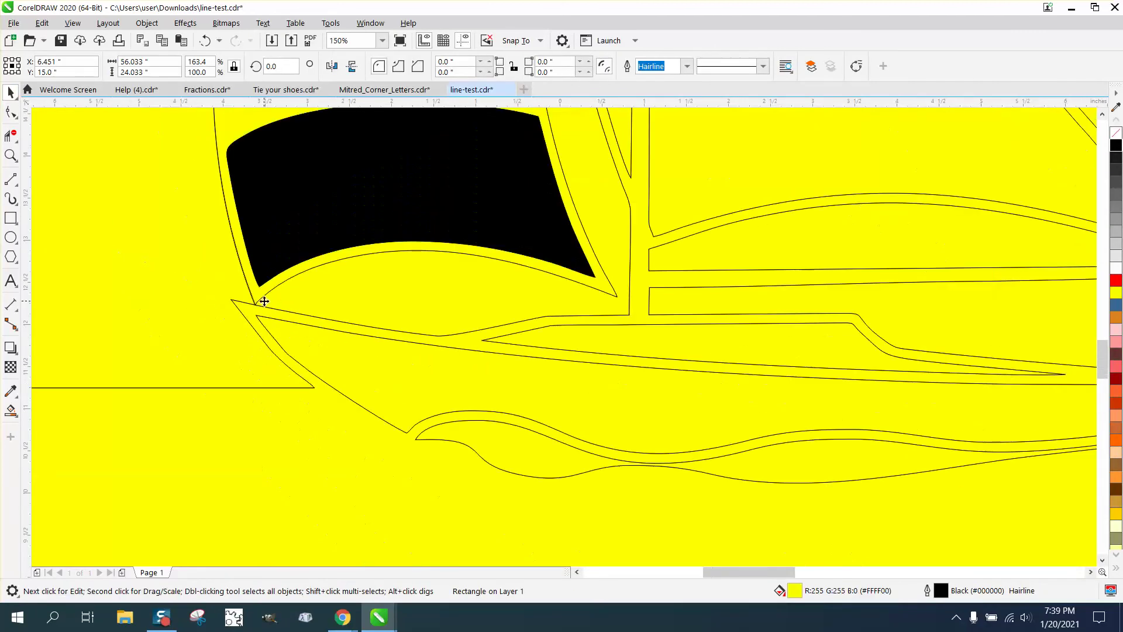
Delete the yellow background rectangle and zoom in on the corner where lower stripe lines meet
scroll(230, 432, "down", 4)
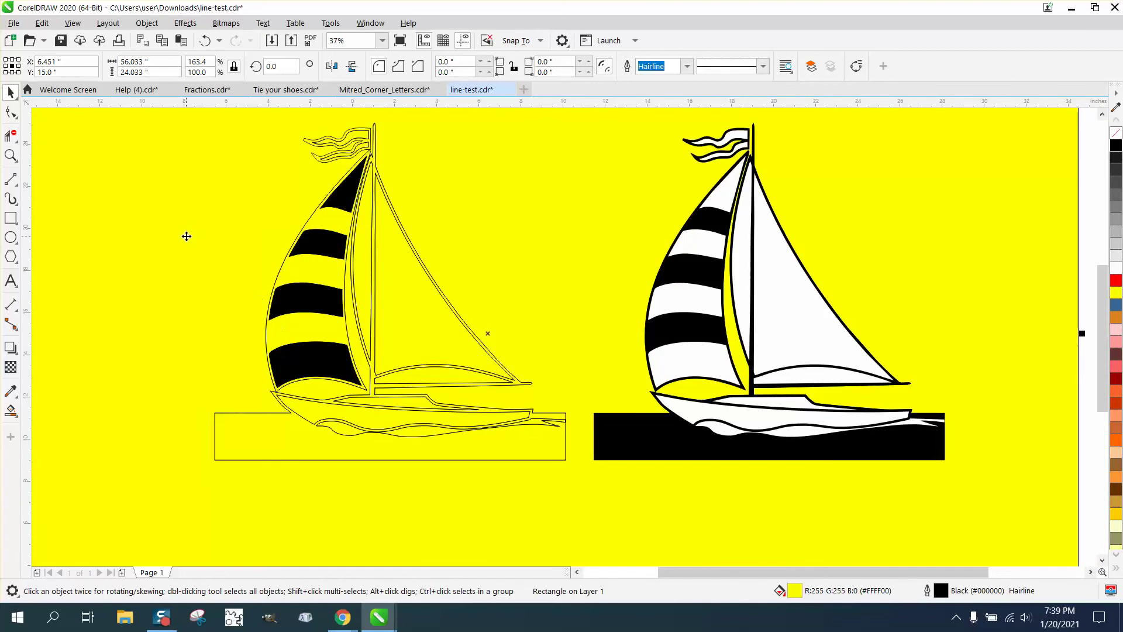
key("Delete")
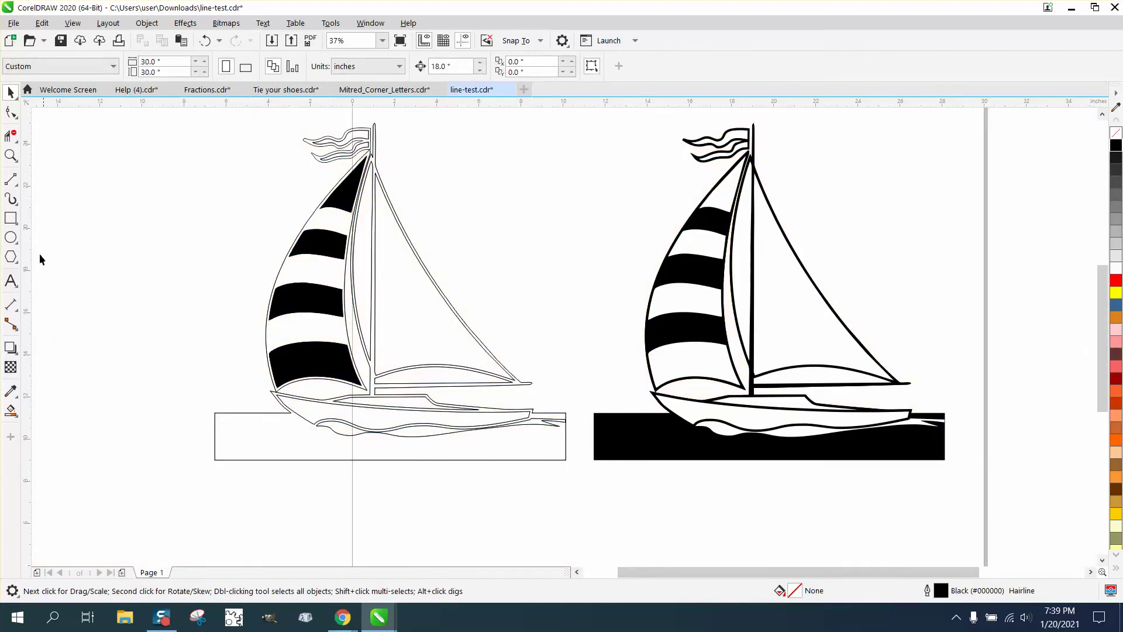
left_click(11, 155)
left_click_drag(337, 360, 369, 423)
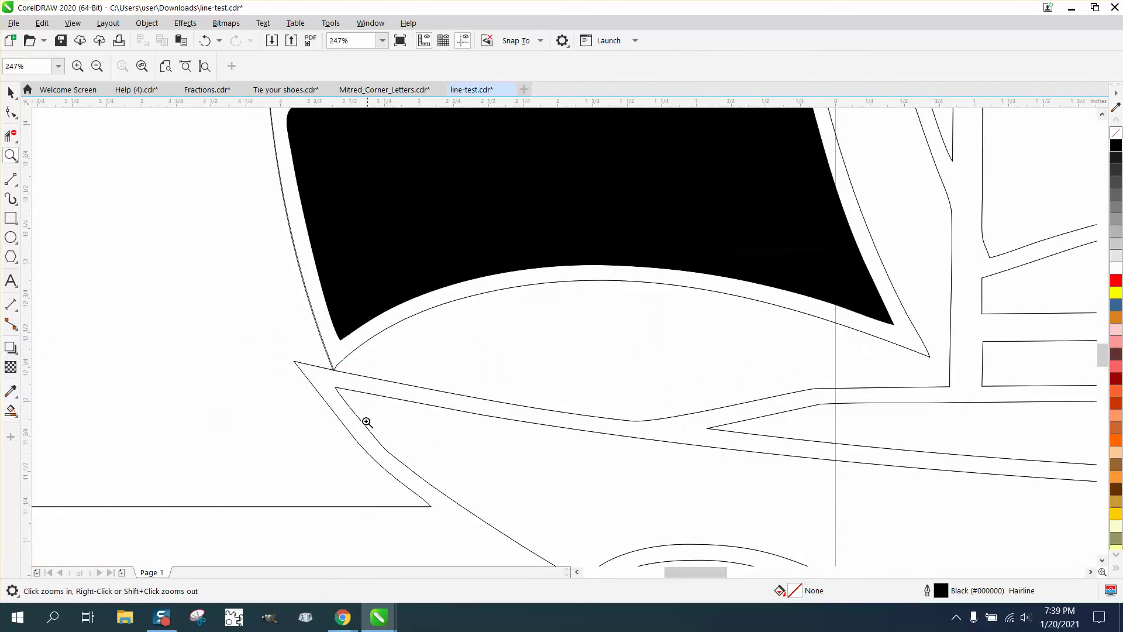
left_click_drag(303, 353, 340, 369)
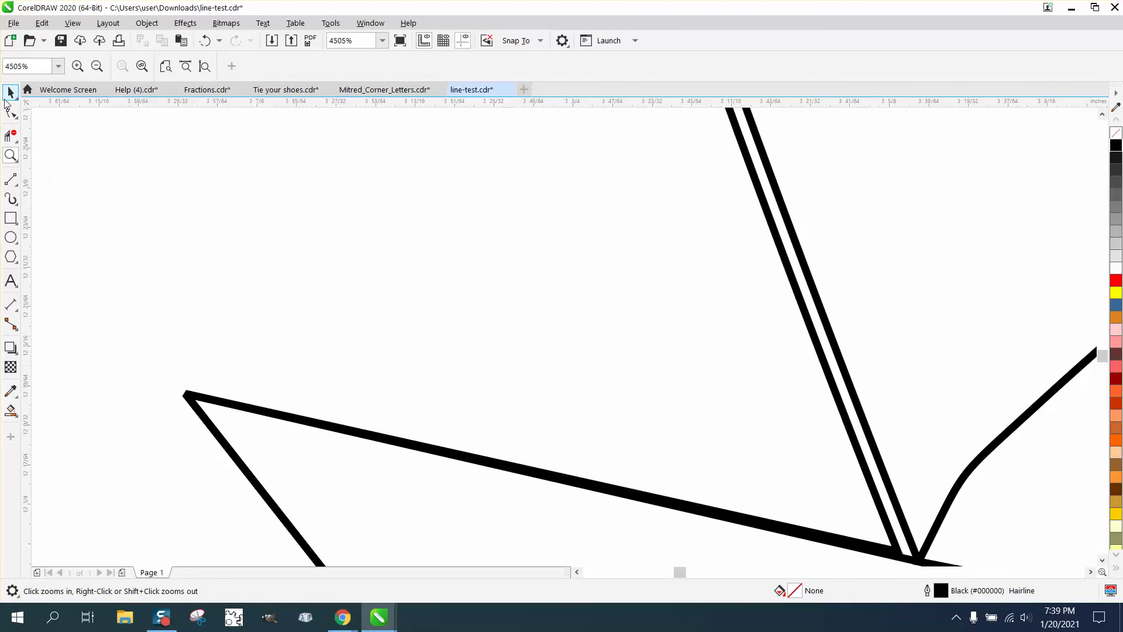
Select the thick line at that corner, then clear the selection
left_click(9, 93)
left_click(792, 284)
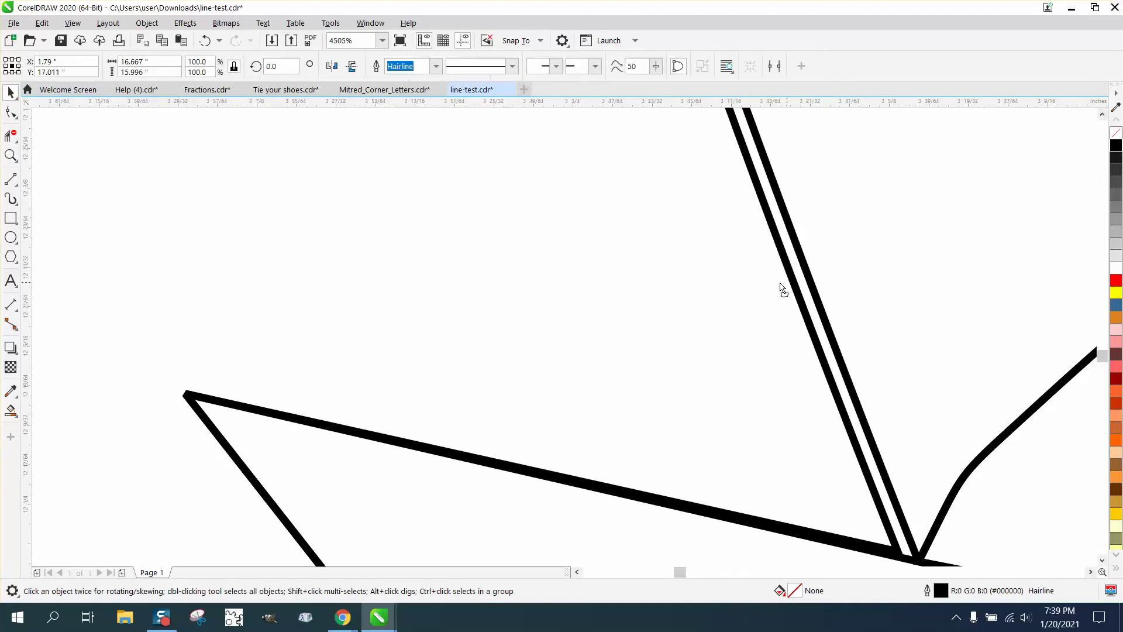
scroll(441, 271, "down", 4)
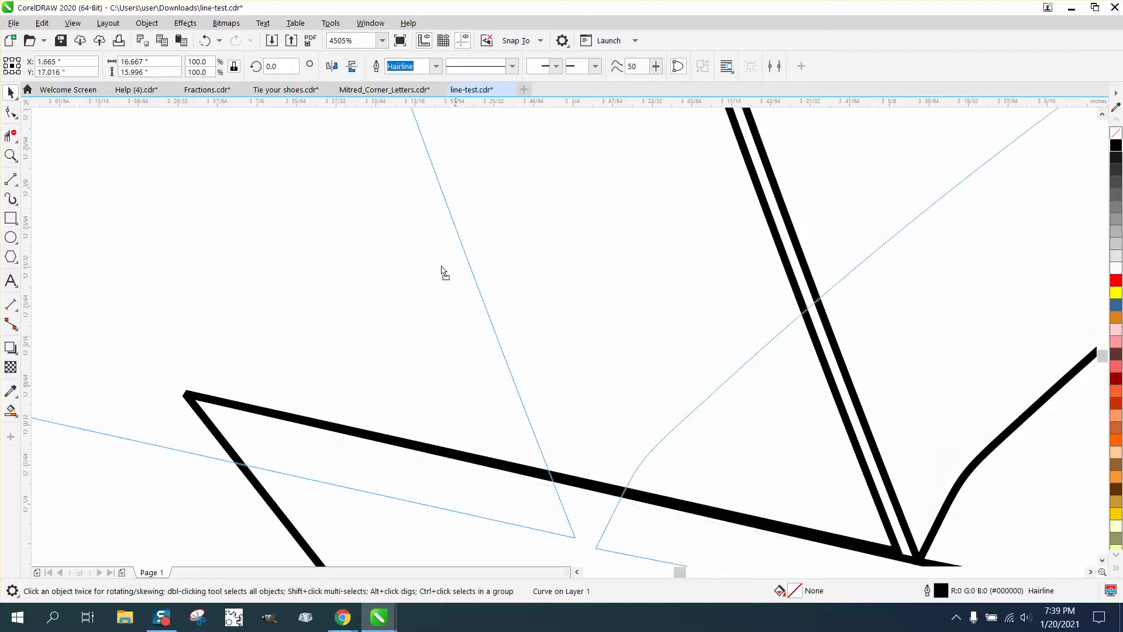
left_click(393, 242)
scroll(394, 239, "down", 6)
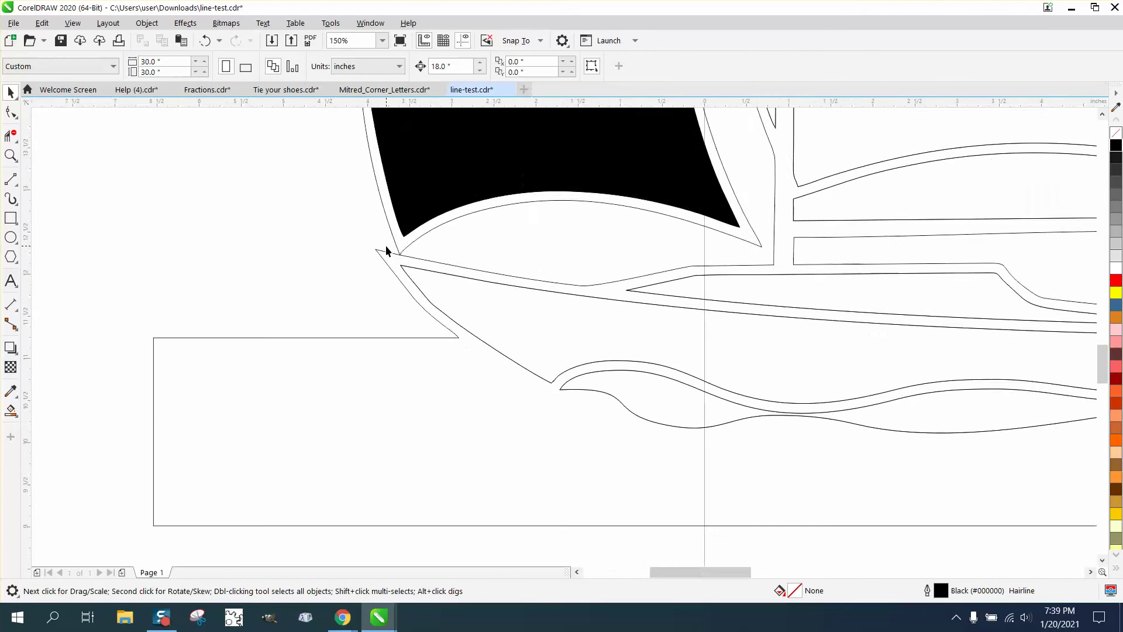
scroll(524, 280, "down", 2)
Smart Fill the left outlined boat's hull and water region solid black
scroll(659, 286, "down", 1)
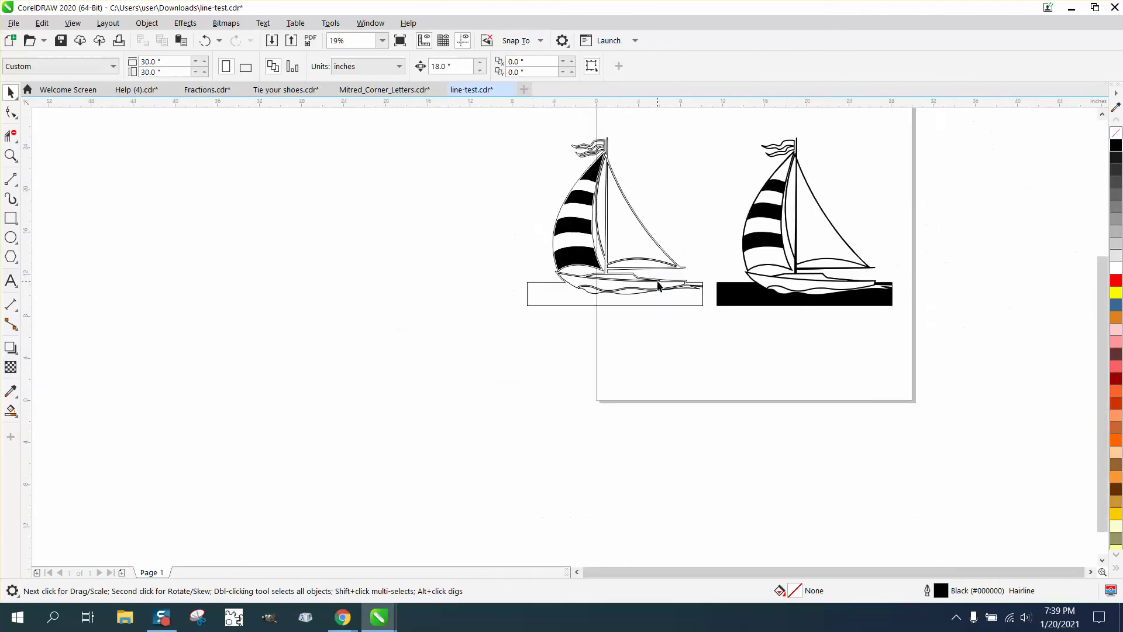
left_click(11, 411)
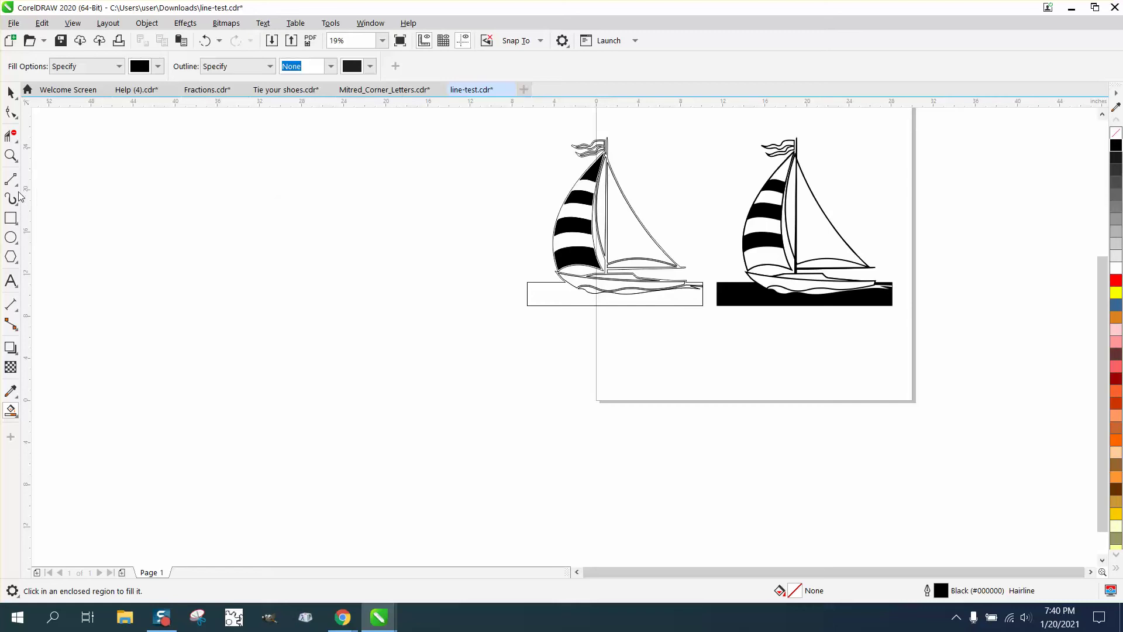
left_click(11, 155)
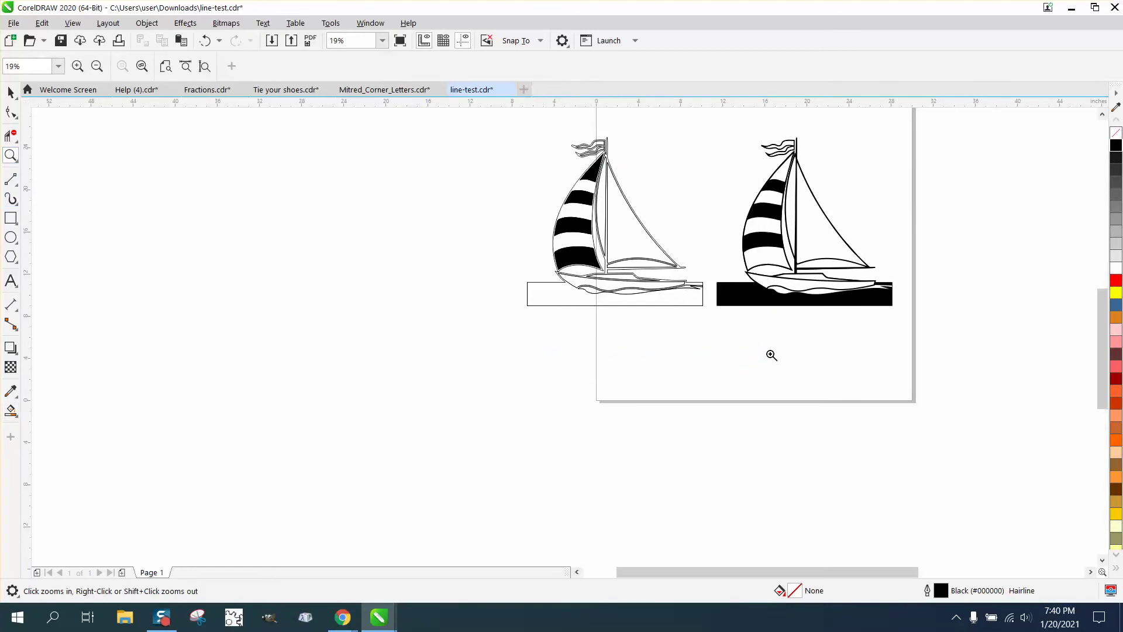
left_click_drag(772, 355, 550, 166)
left_click(10, 411)
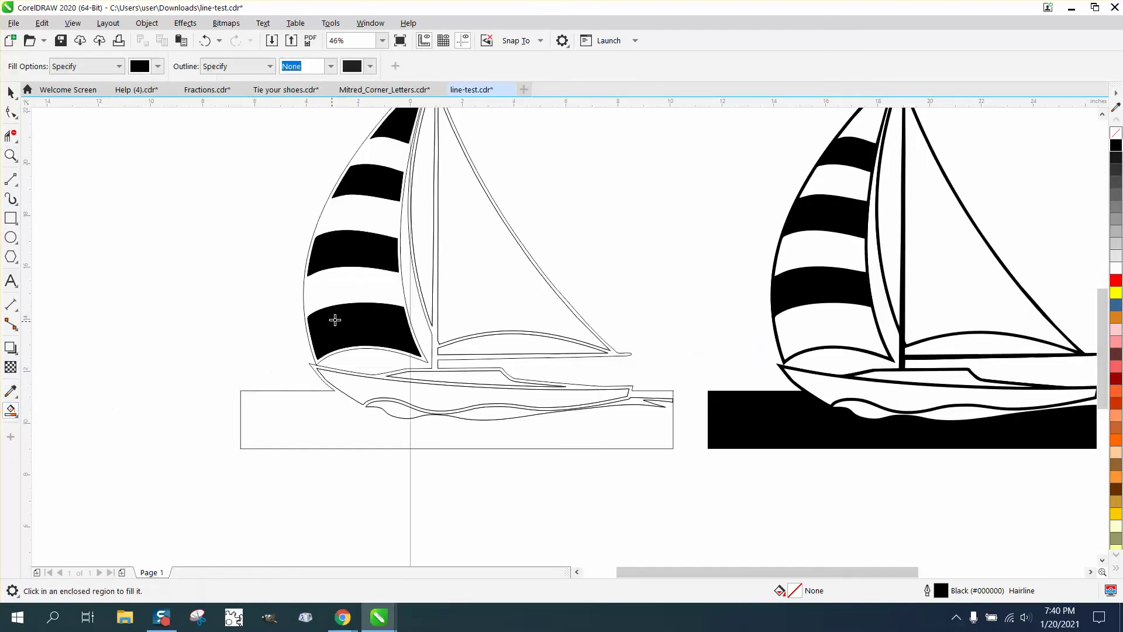
left_click(435, 288)
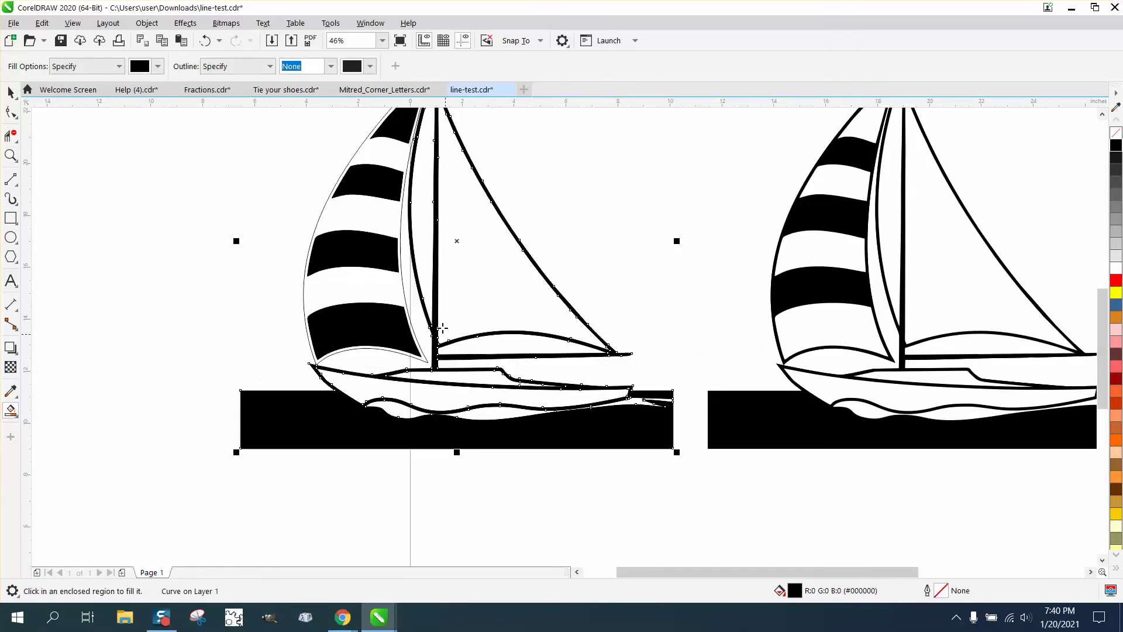
left_click(11, 155)
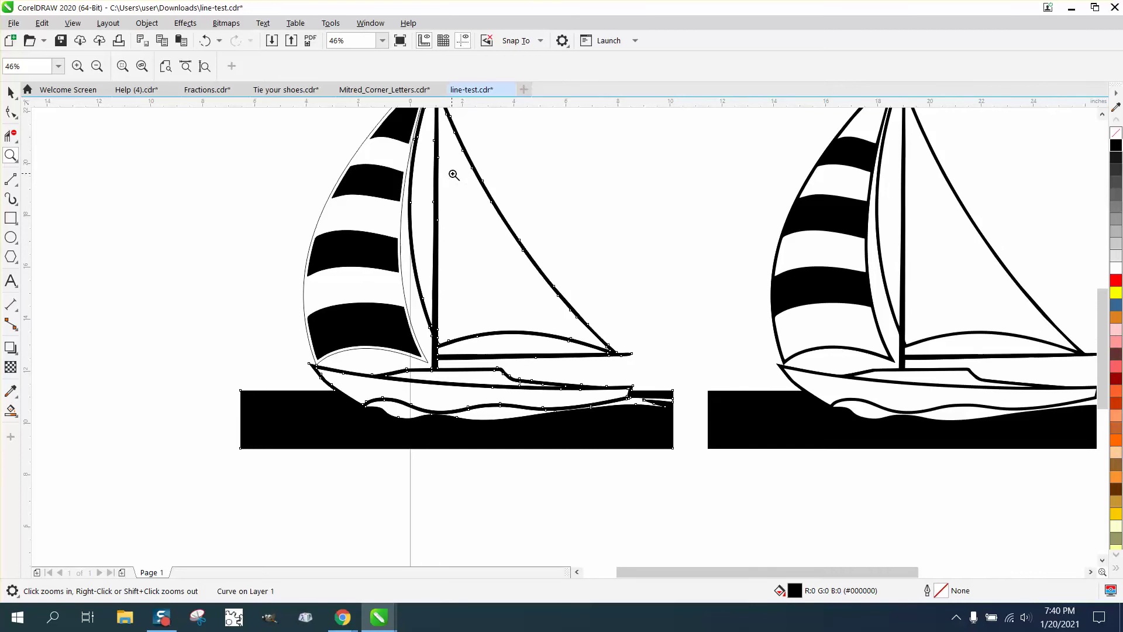
left_click_drag(453, 174, 523, 207)
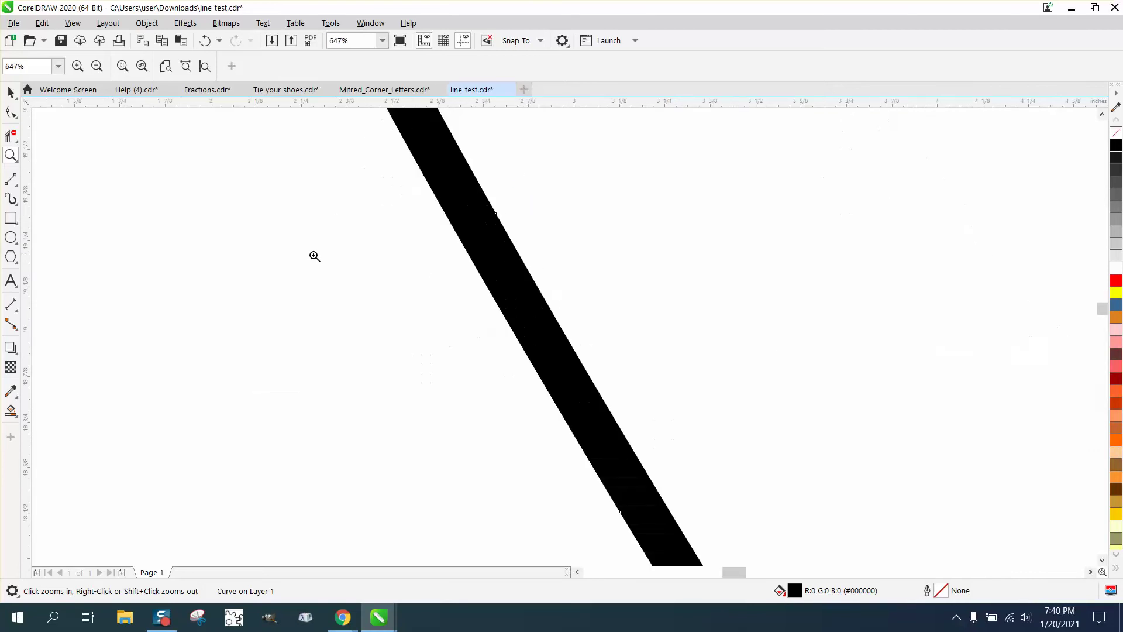
left_click(17, 316)
left_click(146, 311)
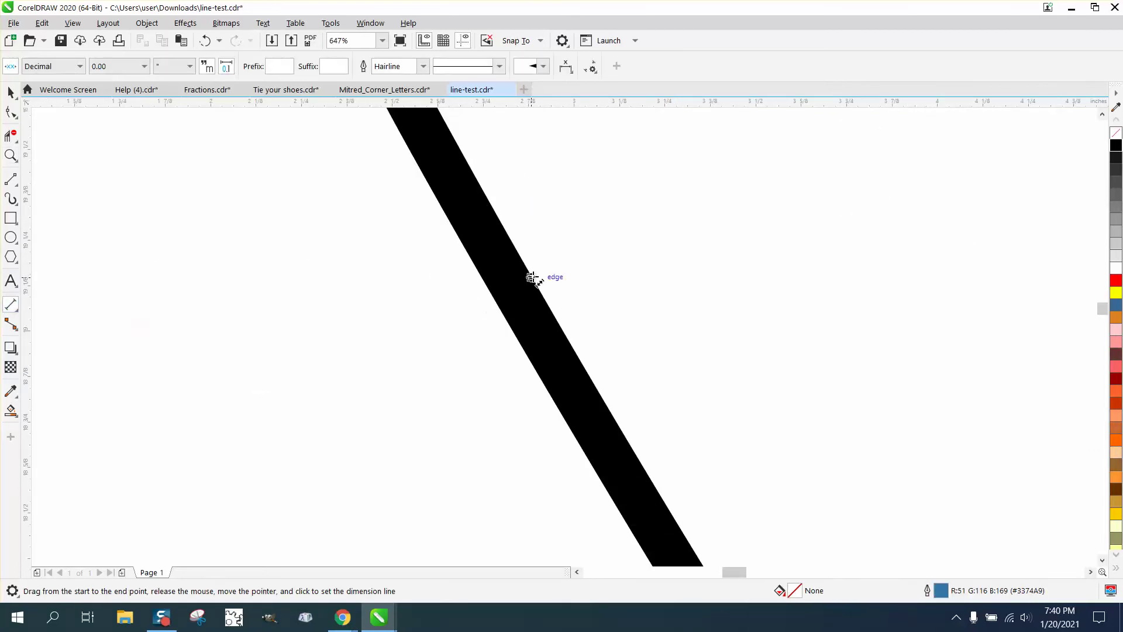
left_click_drag(528, 280, 497, 296)
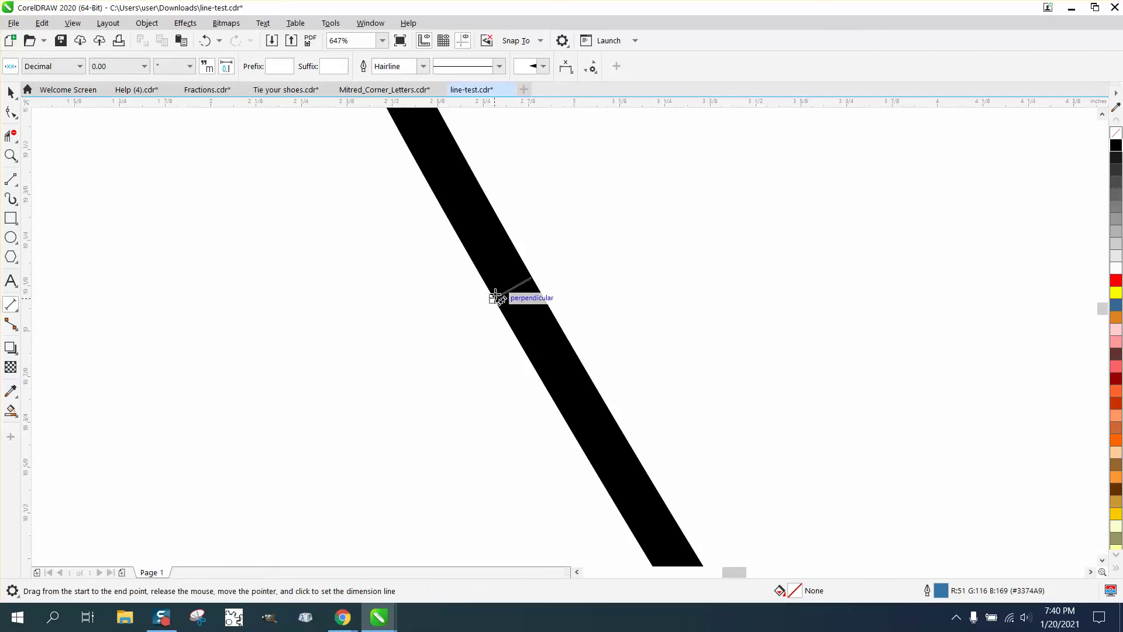
left_click(539, 320)
key("Delete")
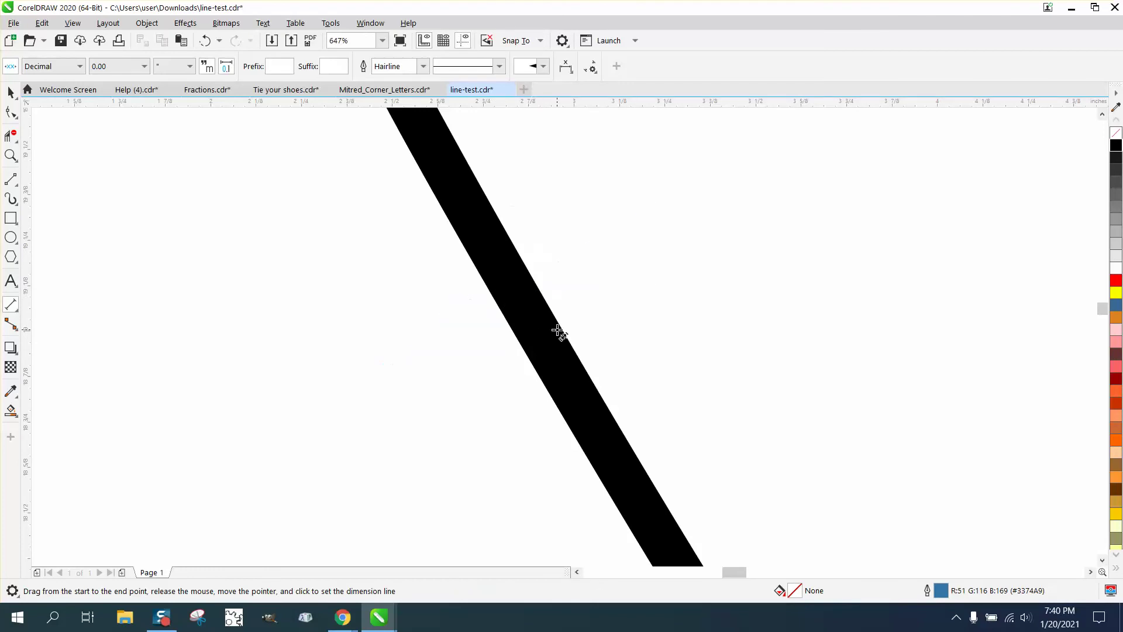
scroll(557, 333, "down", 5)
scroll(502, 228, "down", 5)
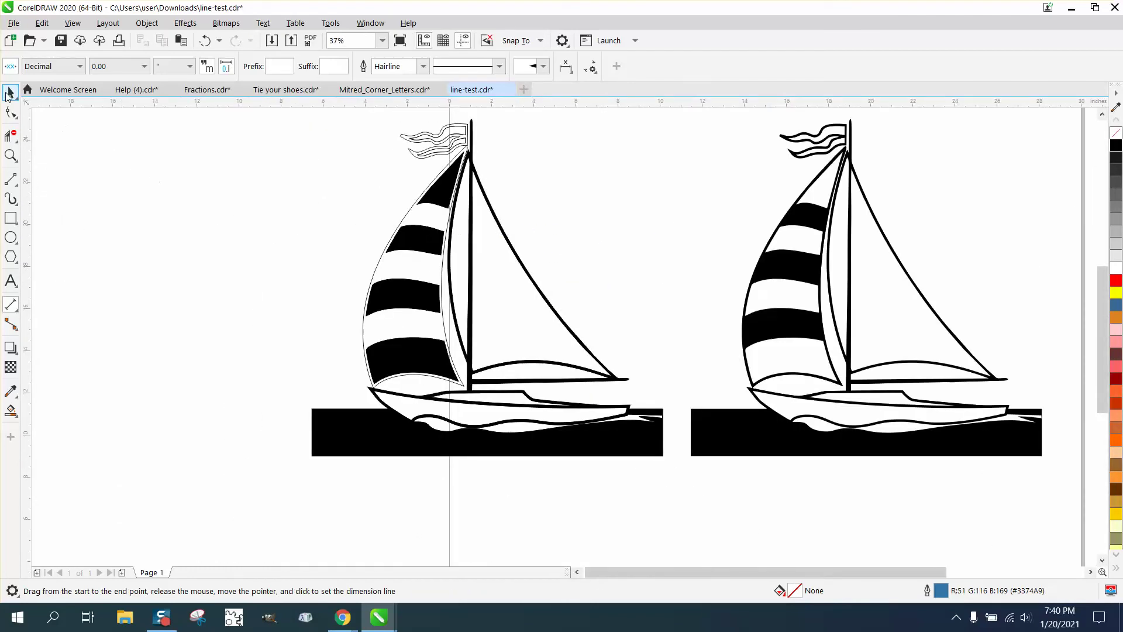
left_click(10, 92)
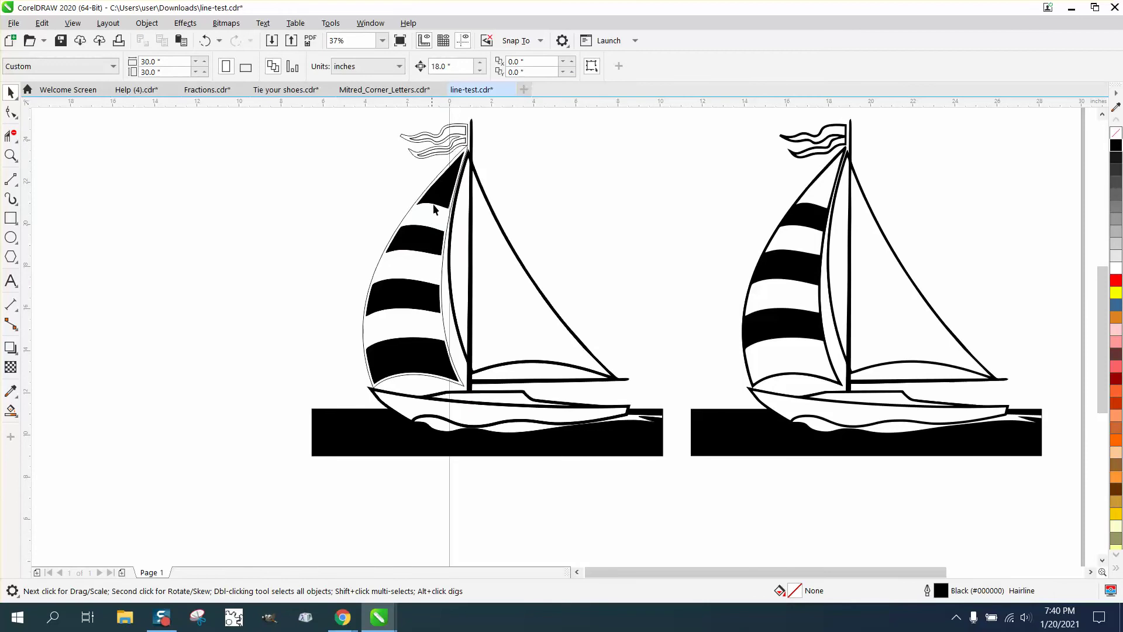
Select the outlined sailboat copy and drag it further left, off the page
scroll(533, 205, "down", 2)
left_click_drag(601, 367, 610, 367)
left_click_drag(529, 258, 360, 255)
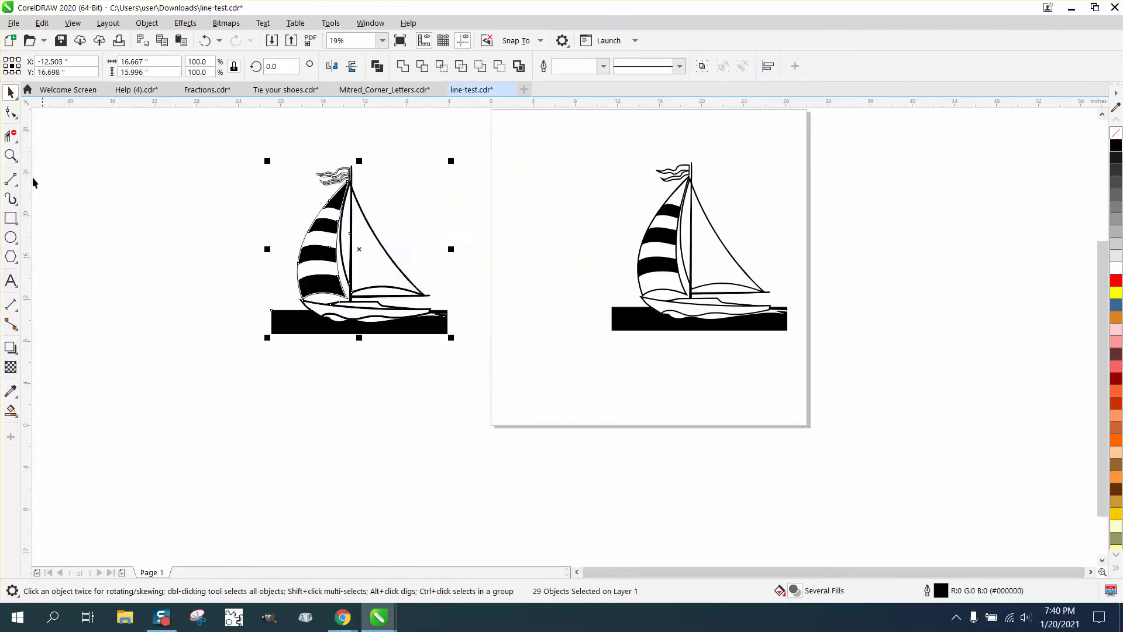
Smart Fill the copy's flag black, then select the upper sail's thin outline
left_click(11, 155)
left_click_drag(315, 174, 413, 221)
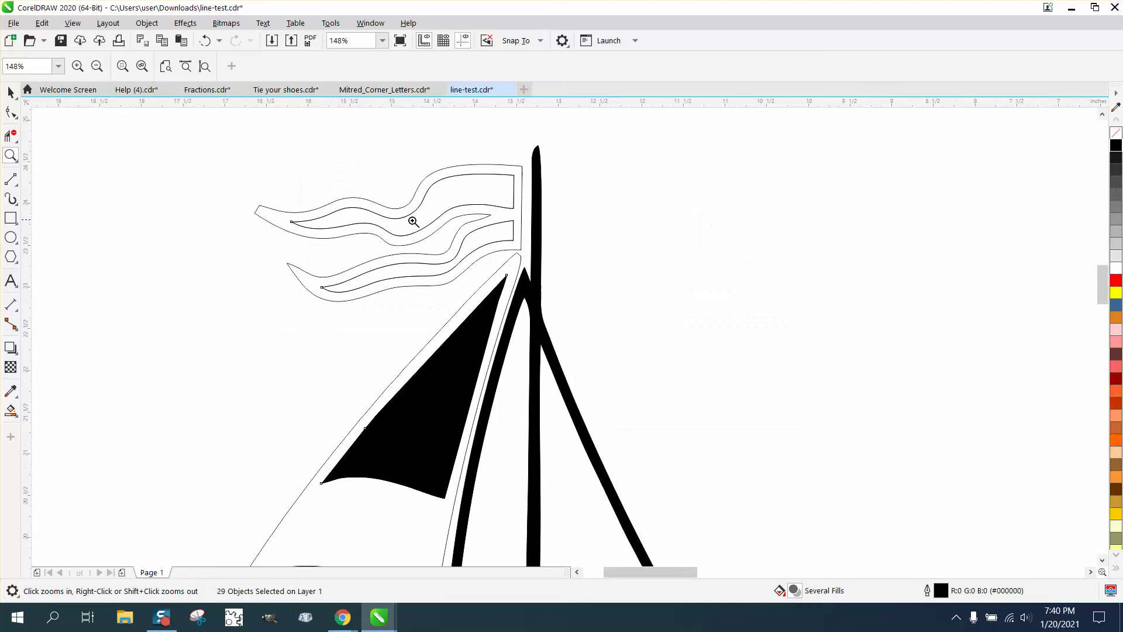
left_click(10, 409)
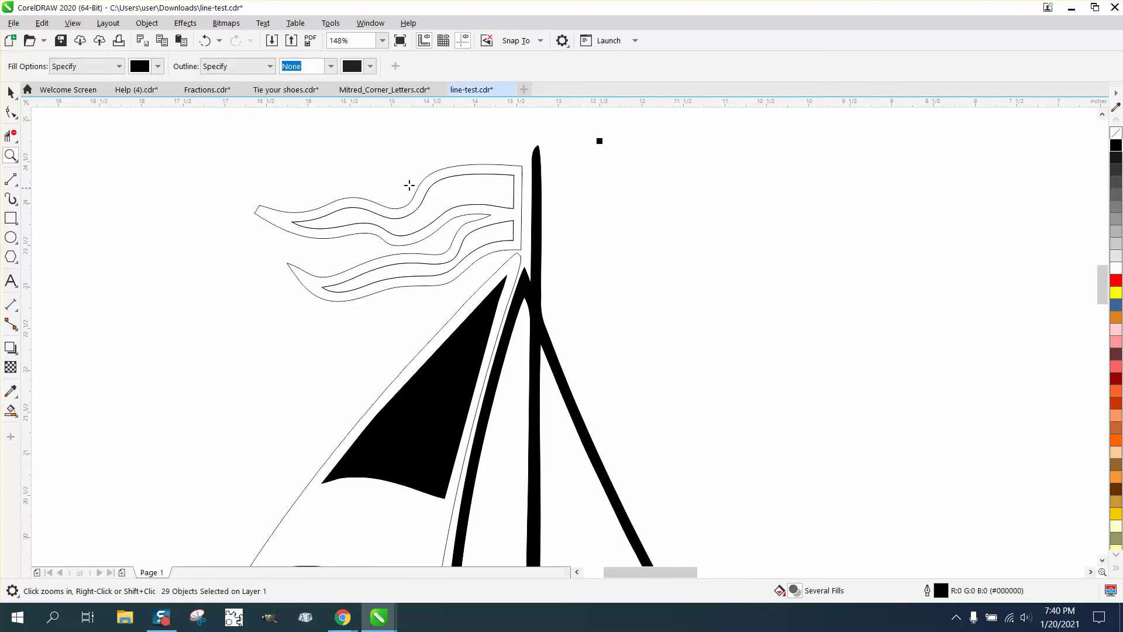
left_click(511, 170)
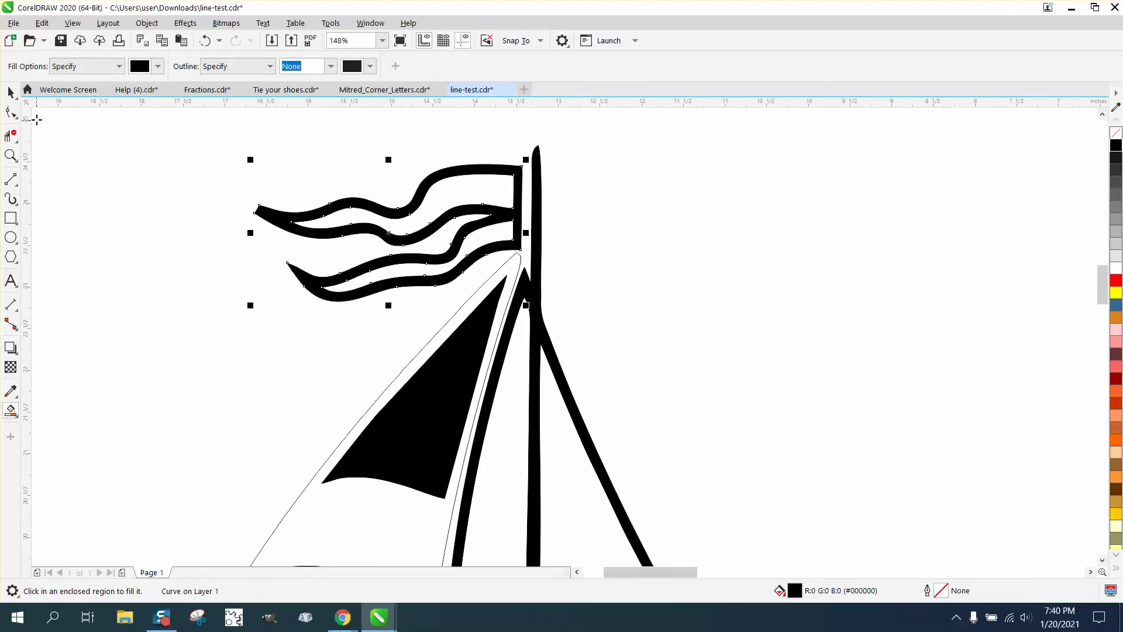
left_click(10, 92)
left_click(208, 204)
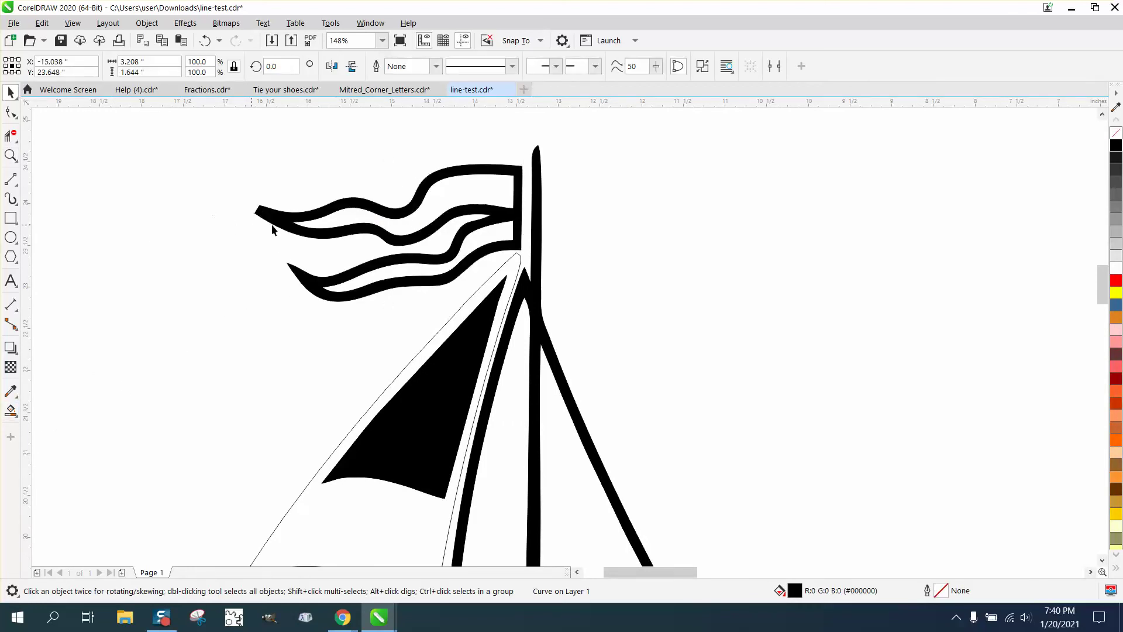
left_click(522, 260)
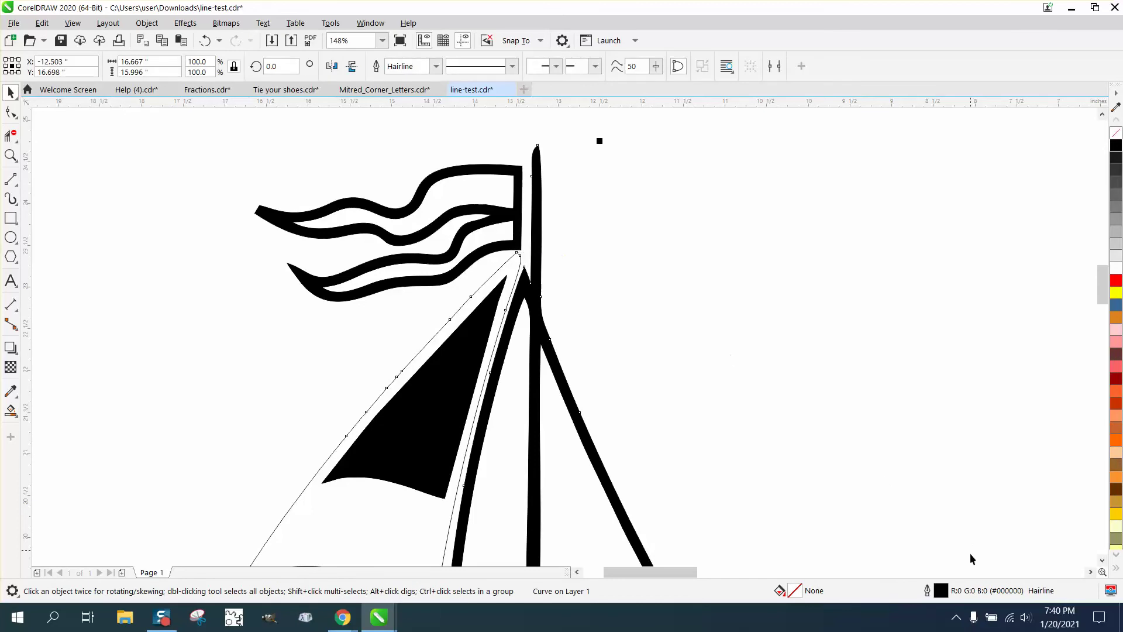
Change the sail outline width from Hairline to 0.12 in, then zoom in on the outlined sailboat
double_click(947, 593)
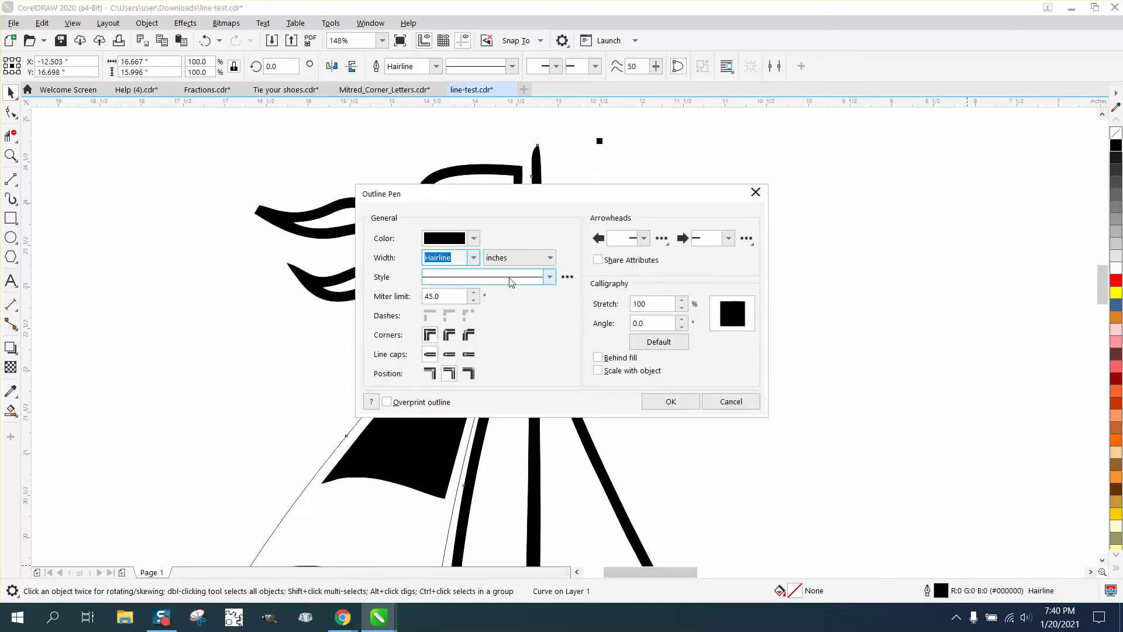
left_click(550, 260)
left_click(468, 266)
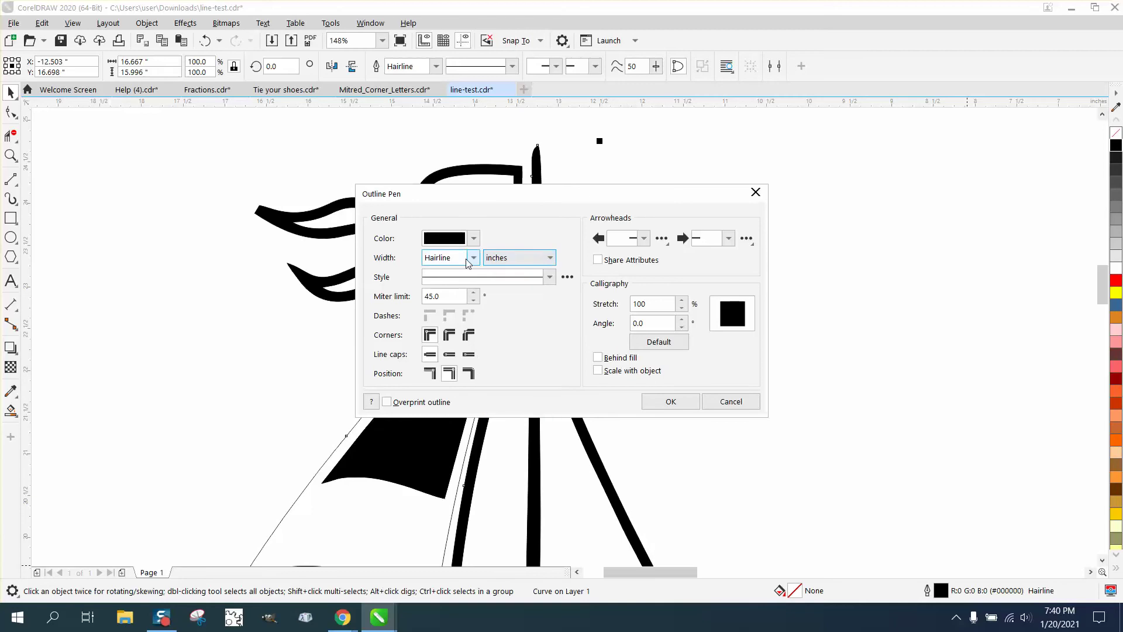
left_click_drag(465, 259, 409, 260)
type(".12")
key("Return")
scroll(549, 246, "down", 4)
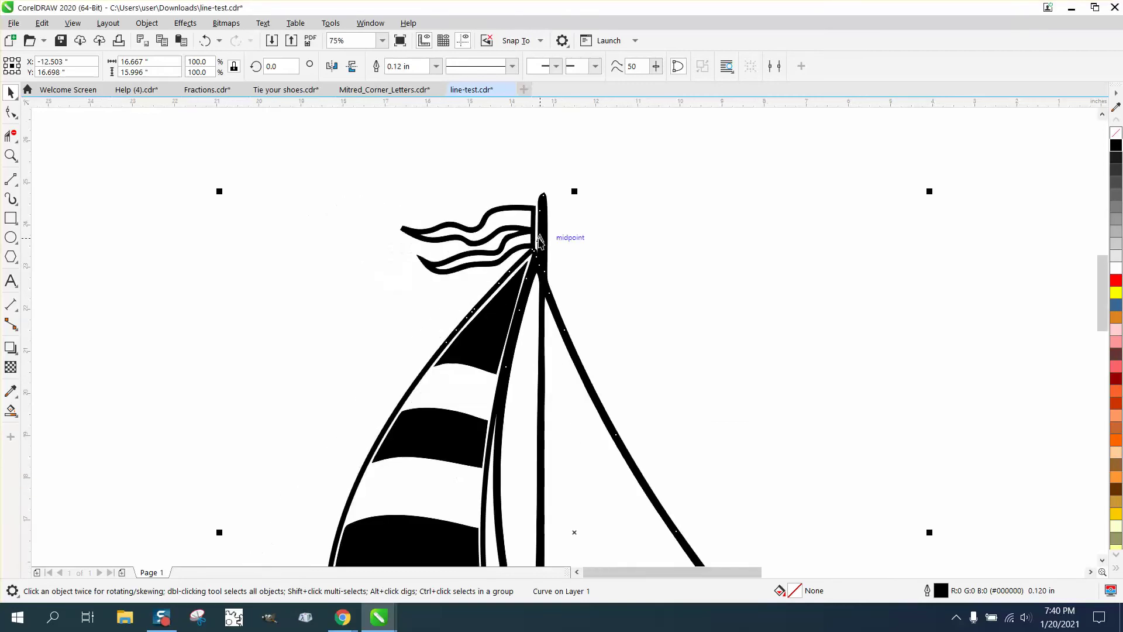
left_click(11, 155)
scroll(646, 367, "up", 3)
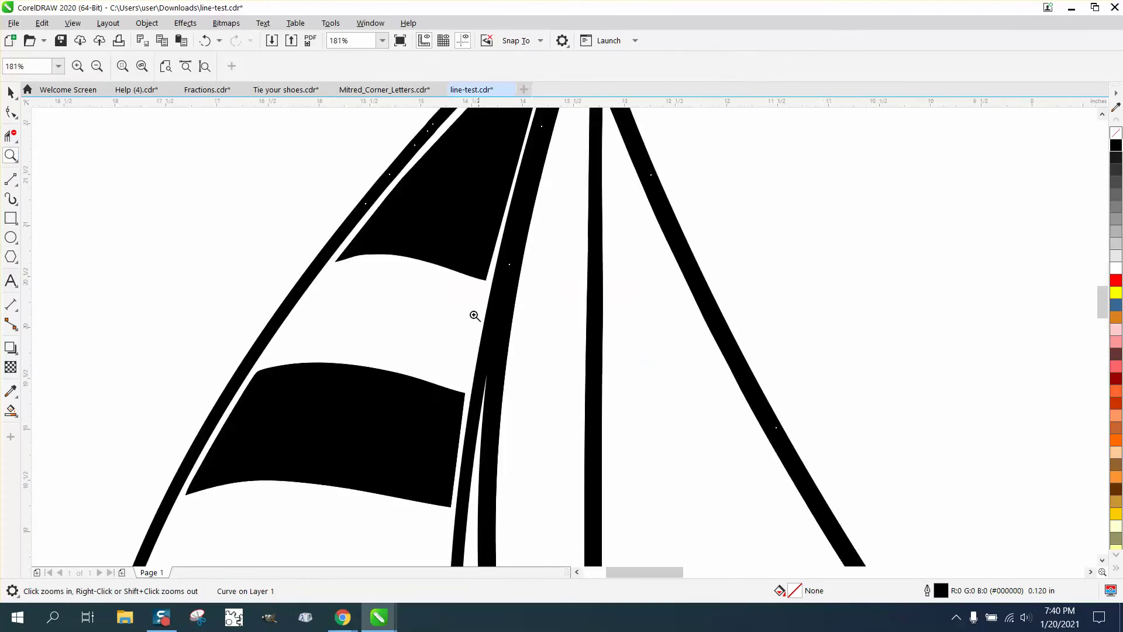
scroll(477, 314, "down", 5)
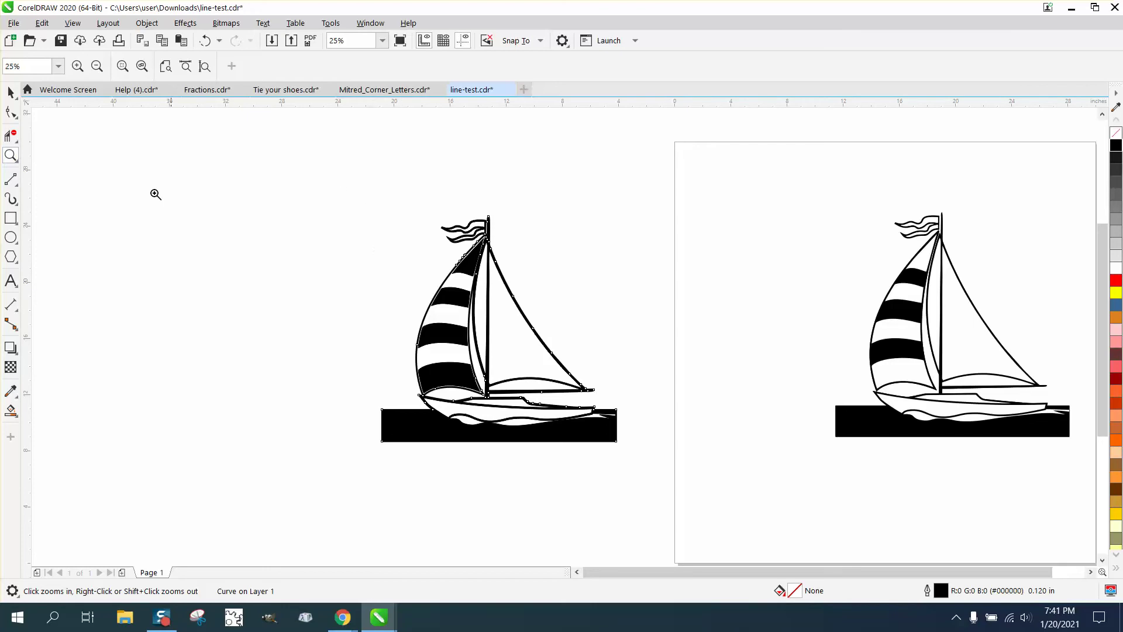
left_click_drag(351, 202, 746, 462)
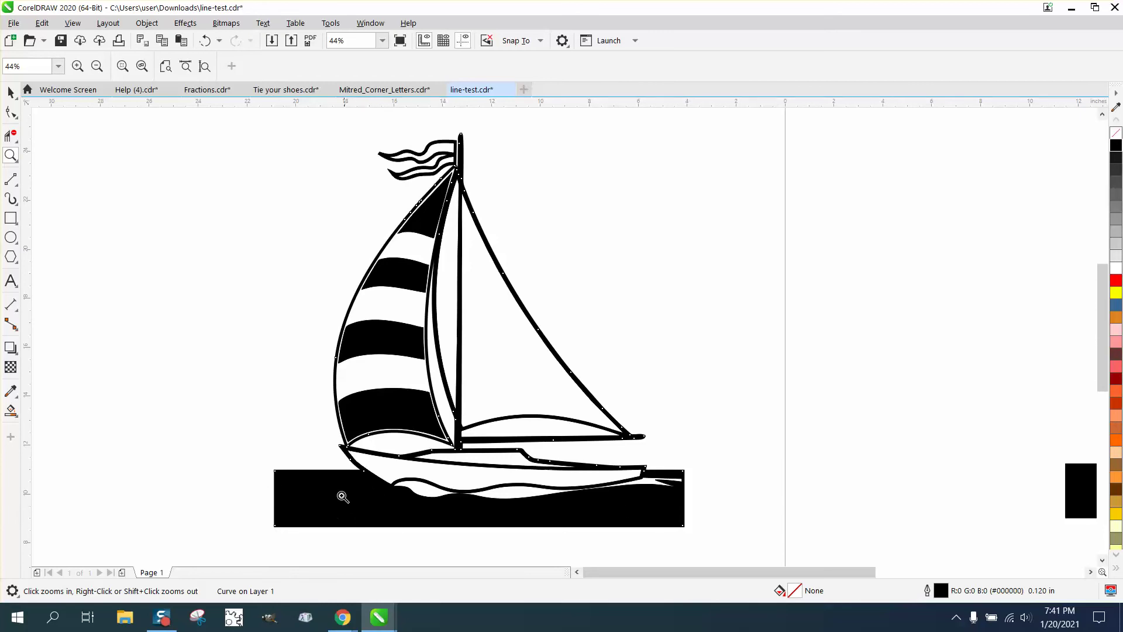
Zoom on the lower boat and delete the water outline's left nodes with the Shape tool
left_click(11, 112)
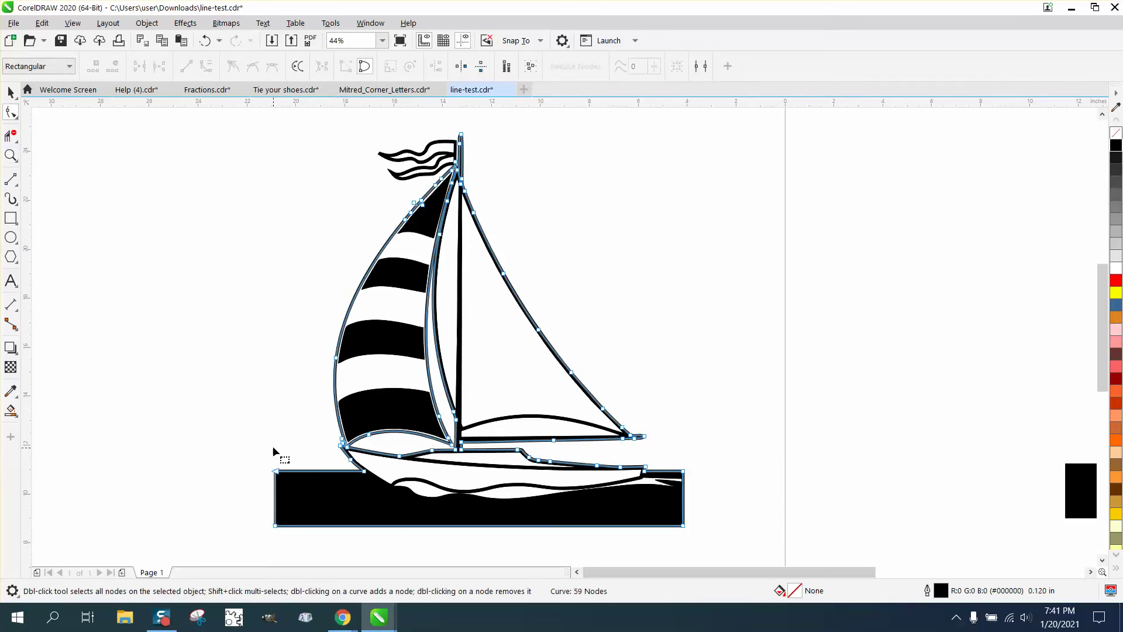
scroll(272, 446, "down", 3)
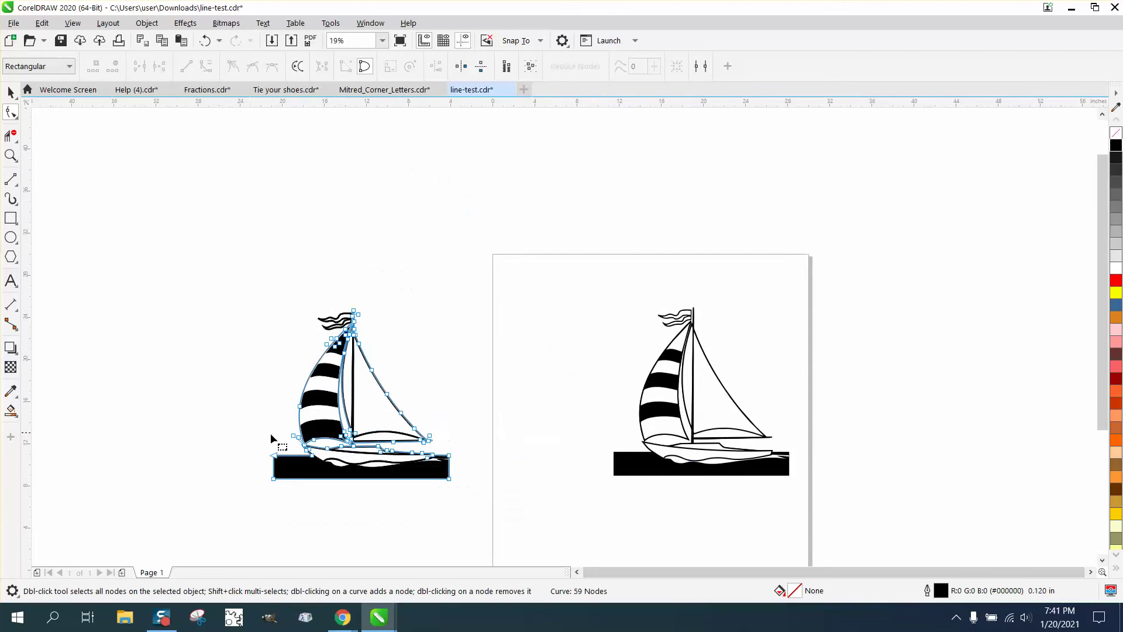
left_click(11, 155)
left_click_drag(213, 402, 581, 533)
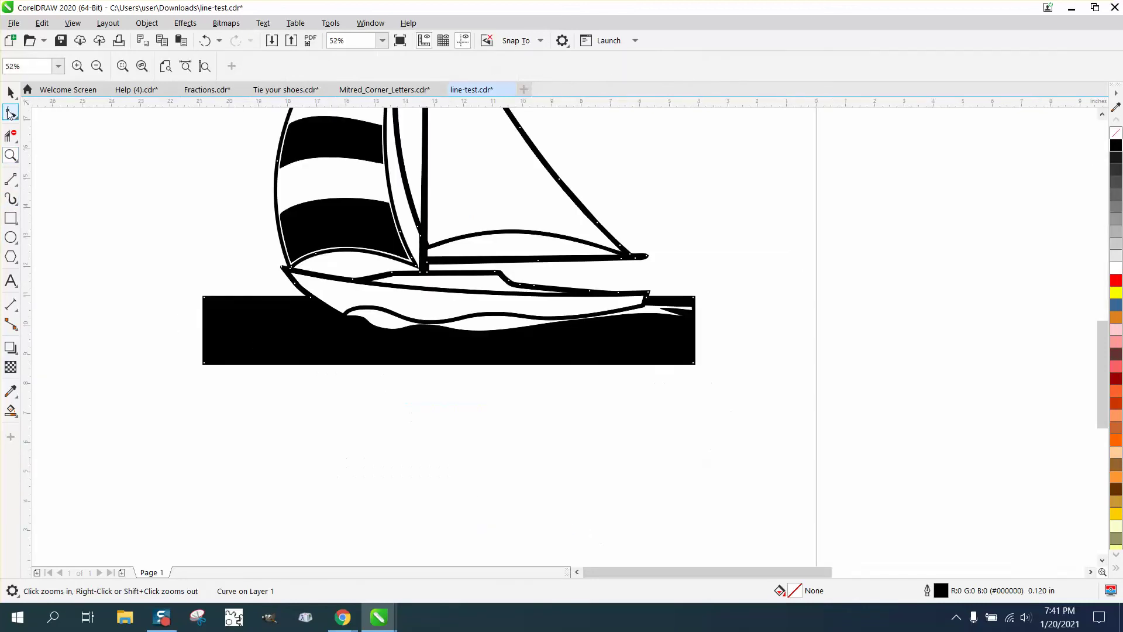
left_click(10, 112)
left_click_drag(239, 365, 263, 365)
left_click(210, 317)
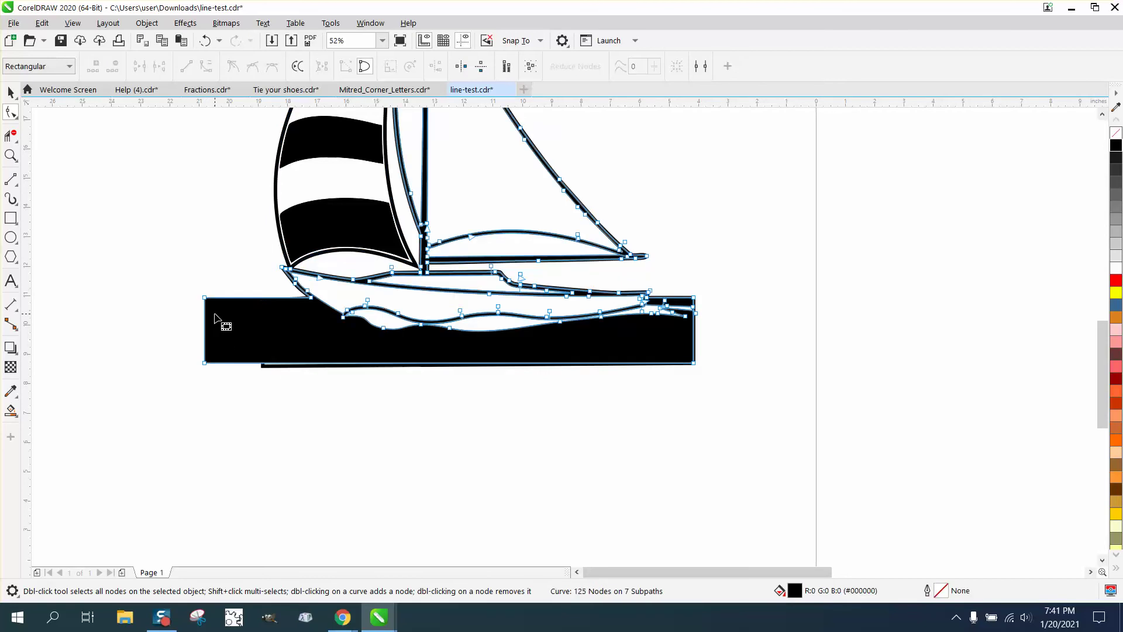
left_click(274, 366)
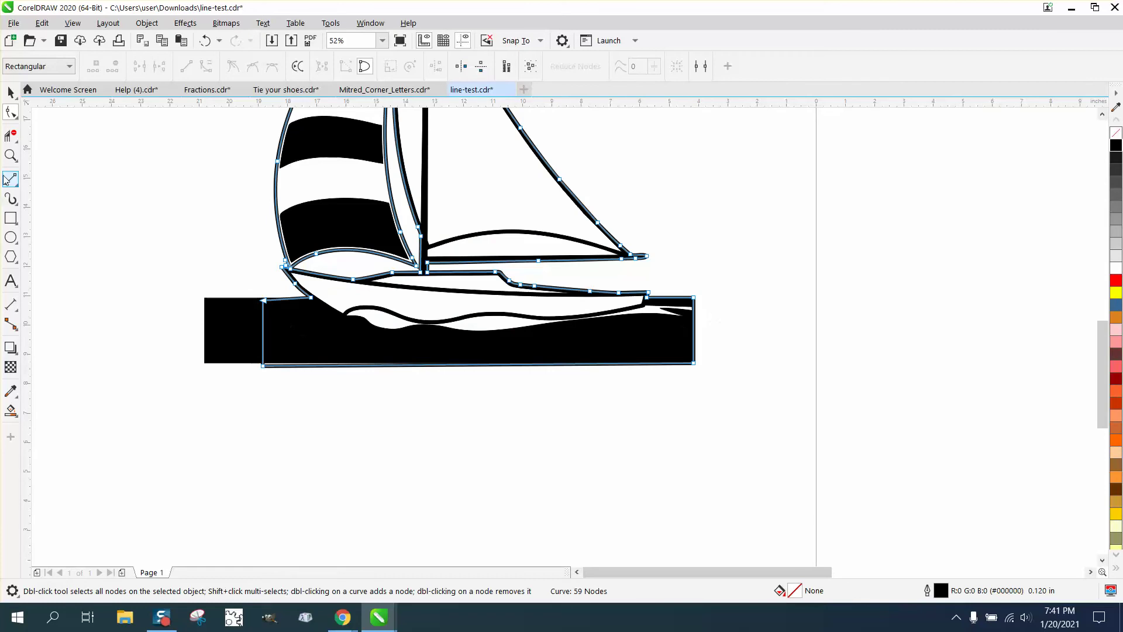
left_click_drag(242, 294, 283, 369)
key("Delete")
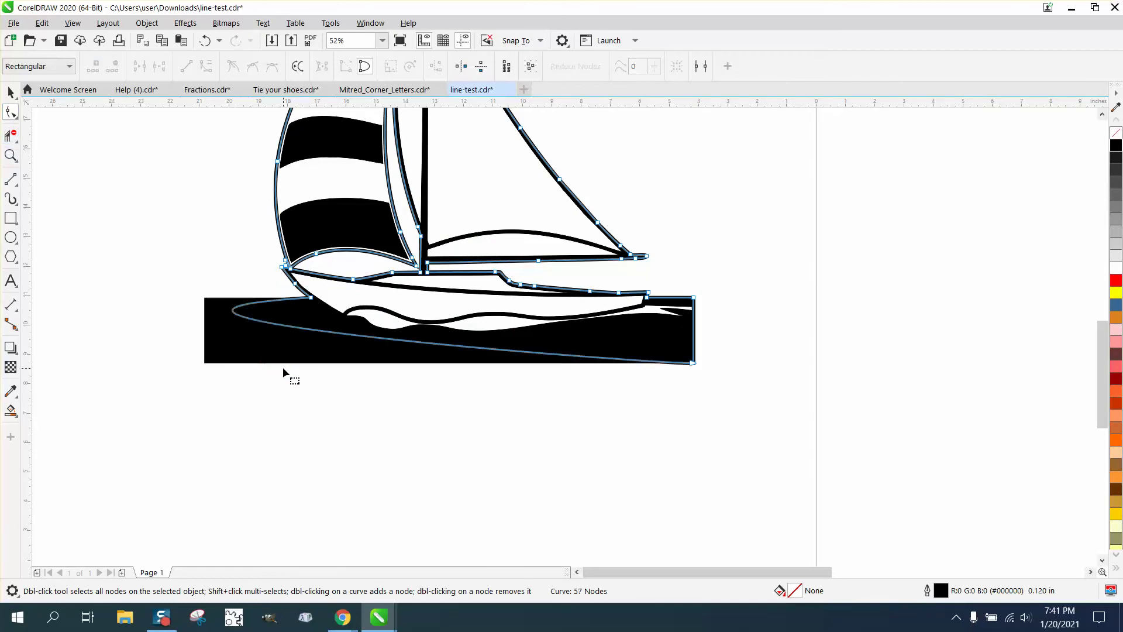
Delete the bottom-right corner node and break the curve at the hull-water and stern nodes
left_click(693, 363)
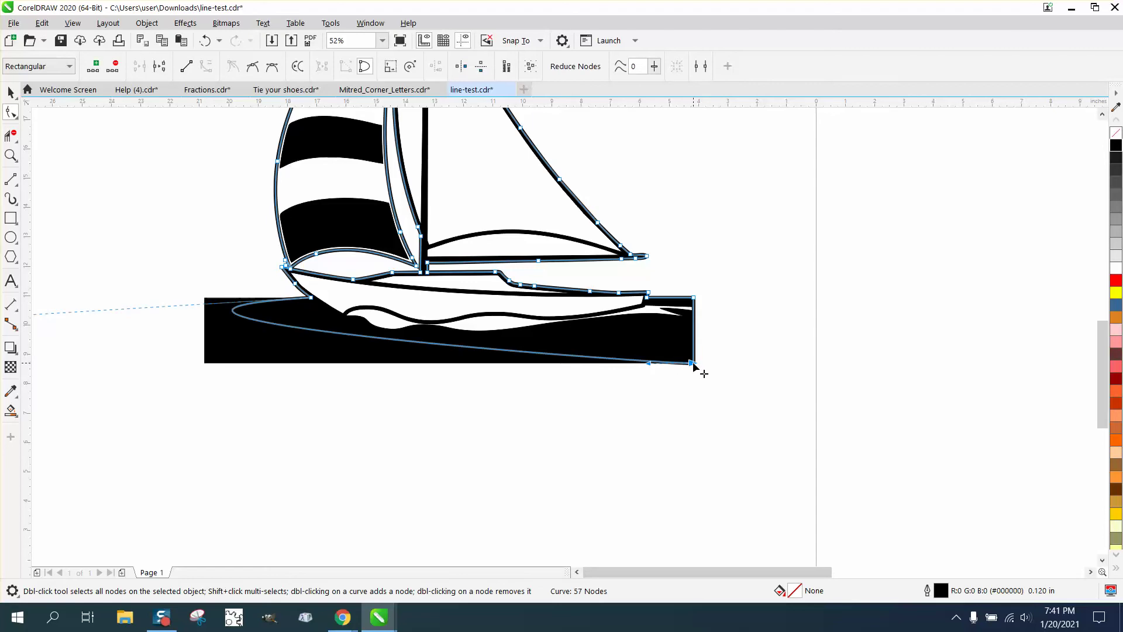
key("Delete")
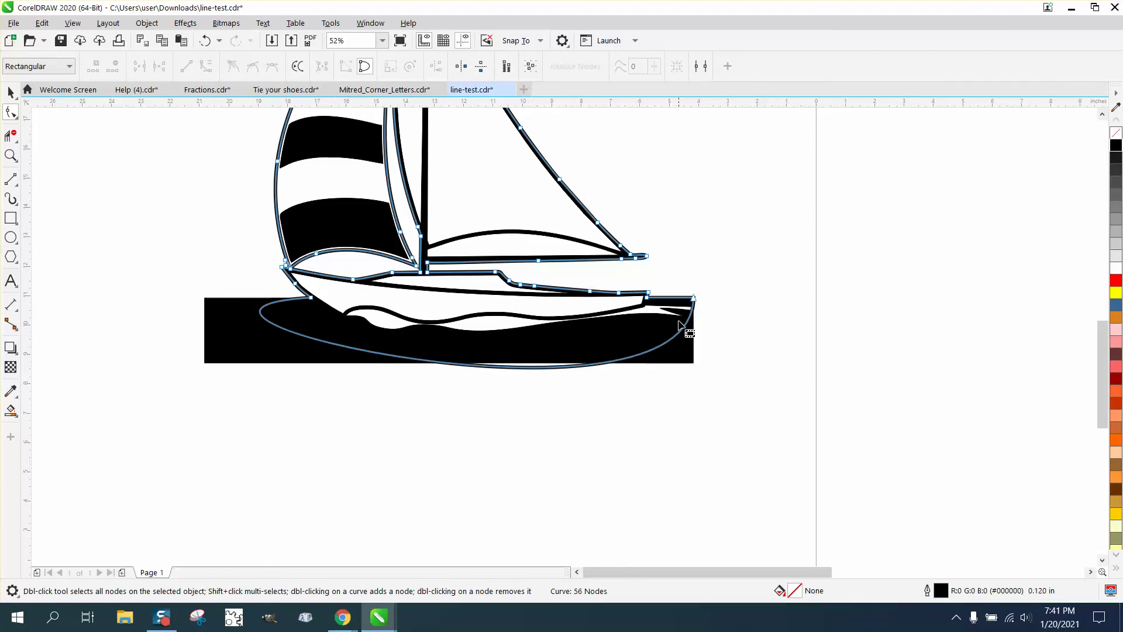
left_click(311, 298)
right_click(311, 301)
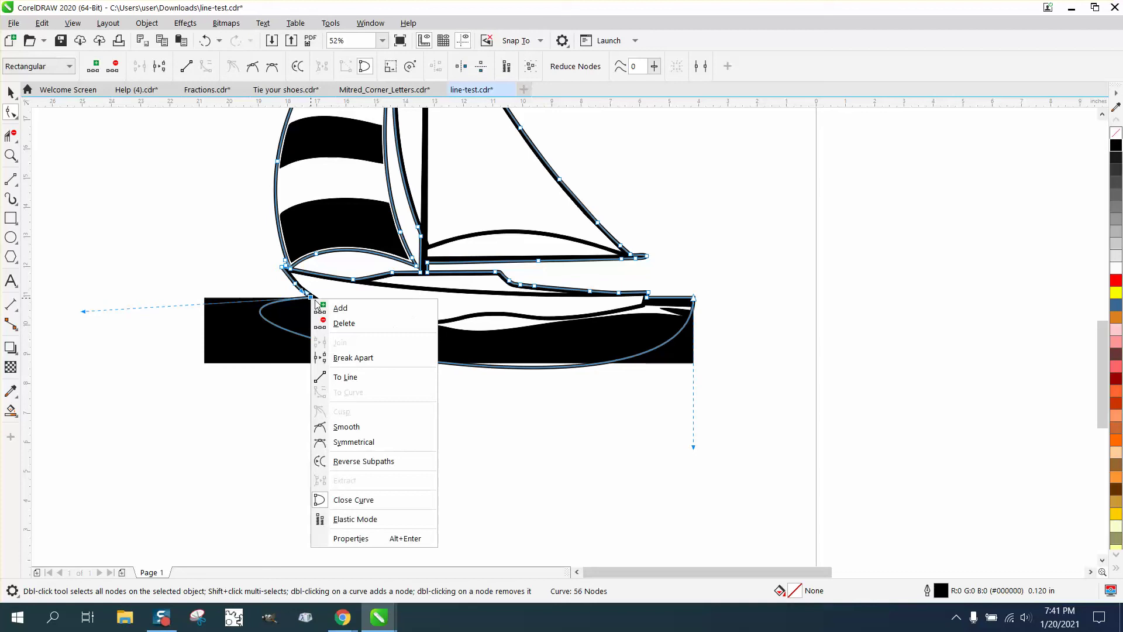
left_click(350, 357)
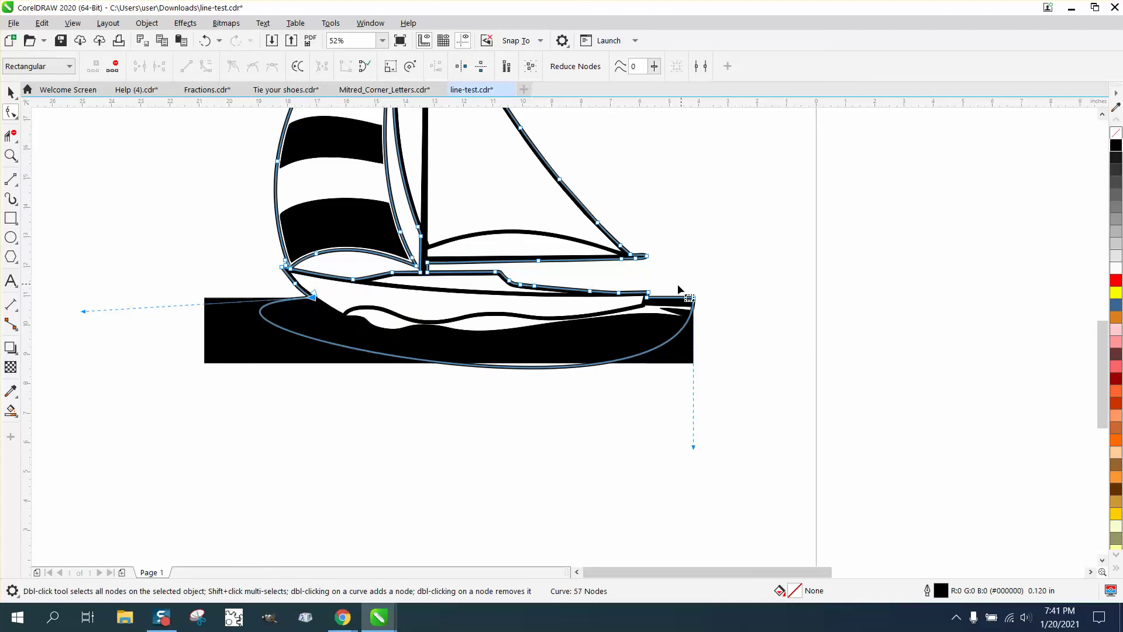
left_click(647, 299)
right_click(649, 301)
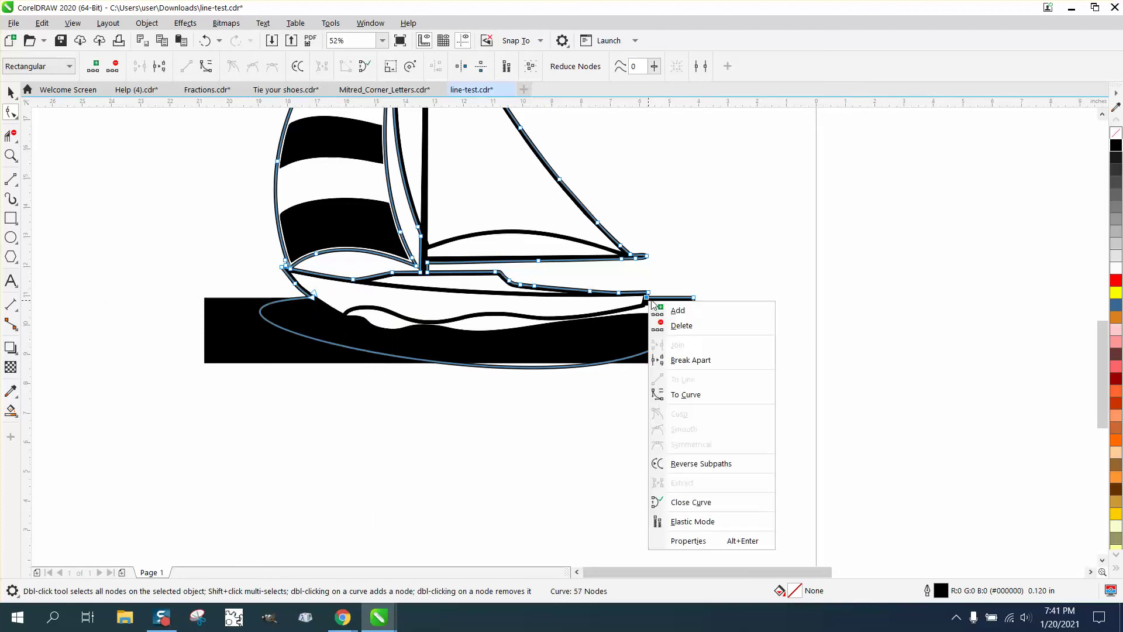
left_click(691, 360)
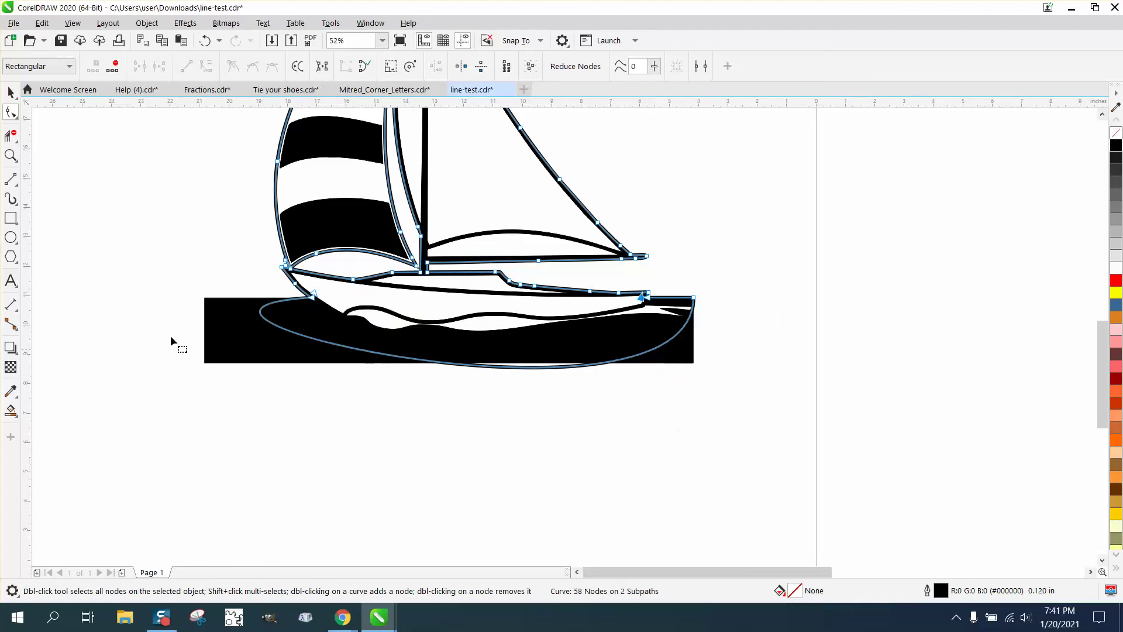
Cut the loop below the hull and make the water shape unfilled with a black outline
left_click(12, 140)
left_click_drag(507, 364, 520, 384)
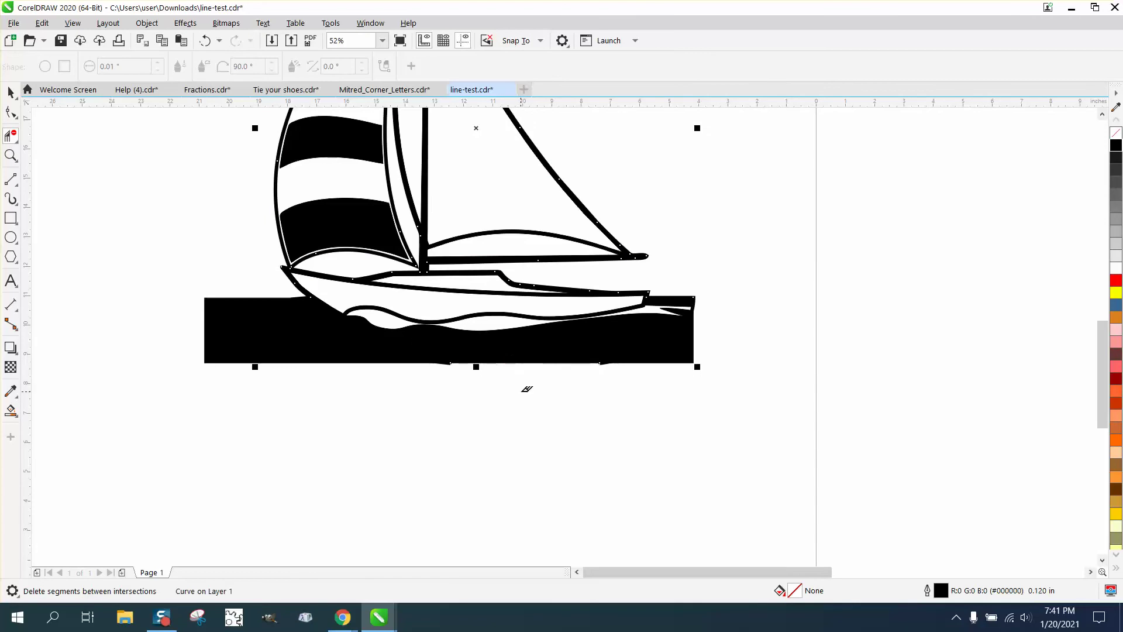
left_click(10, 93)
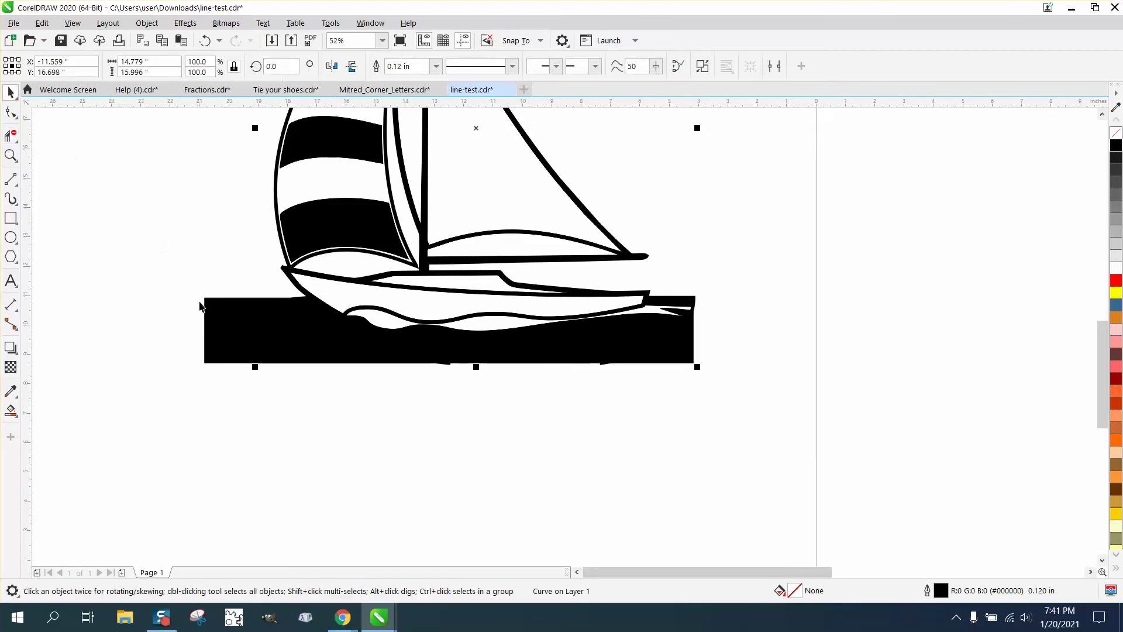
left_click(204, 305)
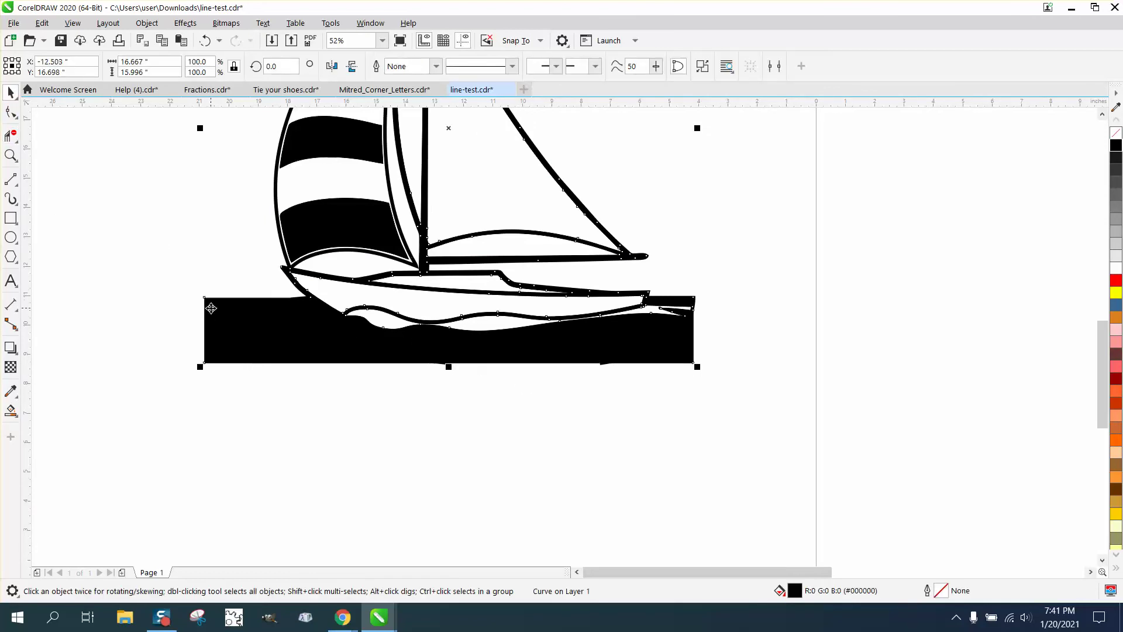
left_click(1116, 133)
right_click(1116, 145)
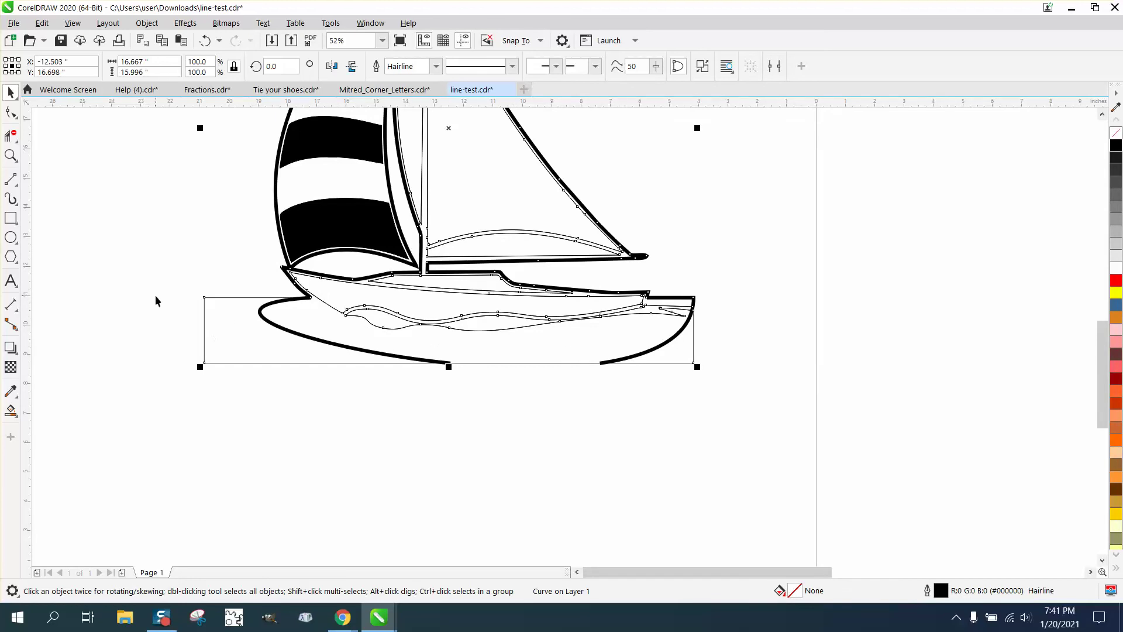
Virtual-delete the leftover hull curves and the rectangle's left, bottom and right edges
left_click(10, 135)
left_click(309, 336)
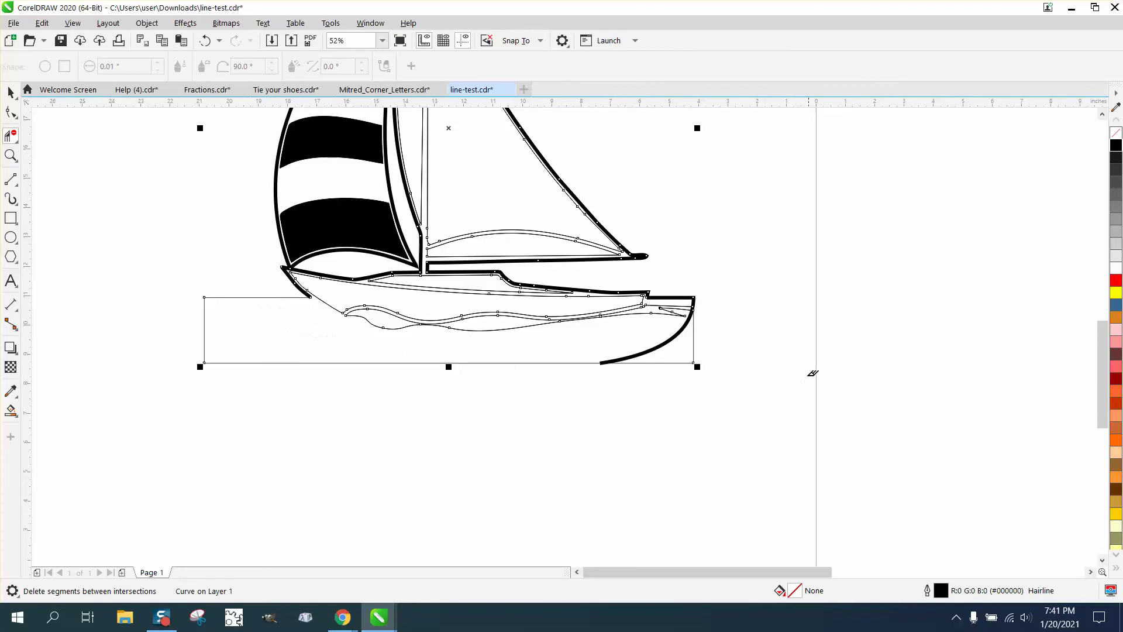
left_click(678, 338)
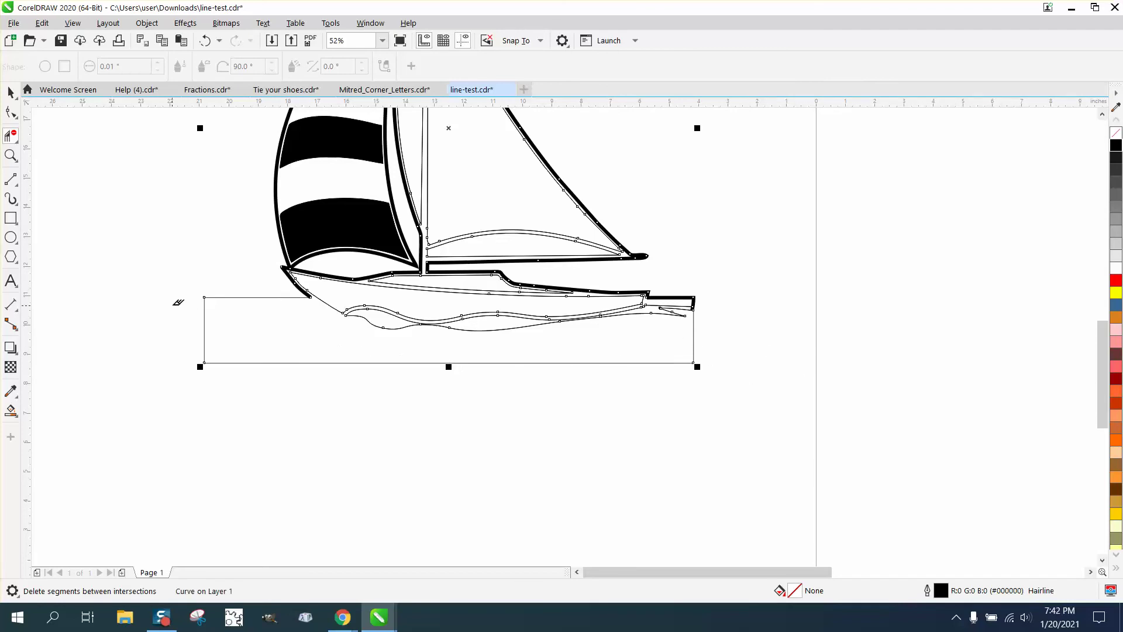
left_click_drag(204, 289, 237, 314)
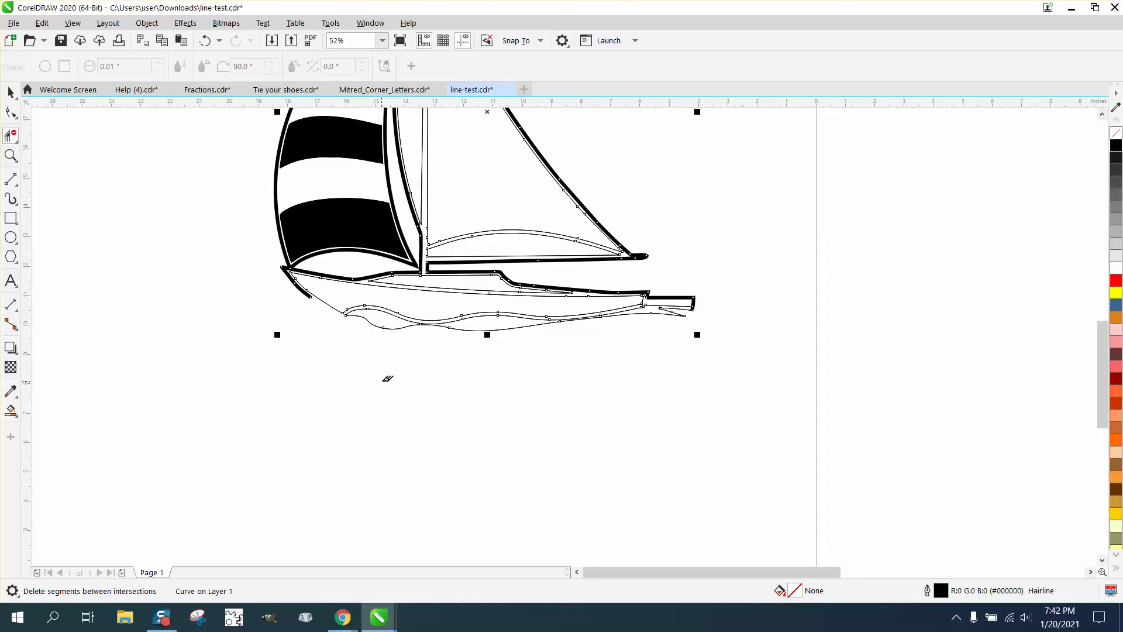
scroll(388, 378, "down", 2)
key("z")
left_click_drag(301, 299, 662, 434)
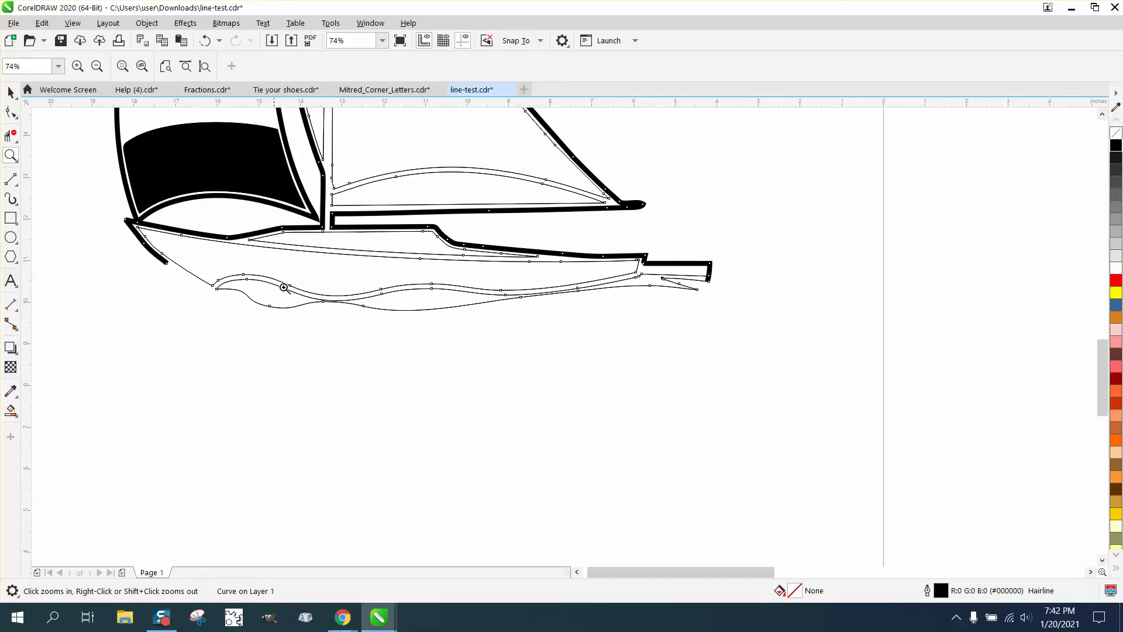
Nudge the hull's lower-left node slightly with the Shape tool
left_click(17, 119)
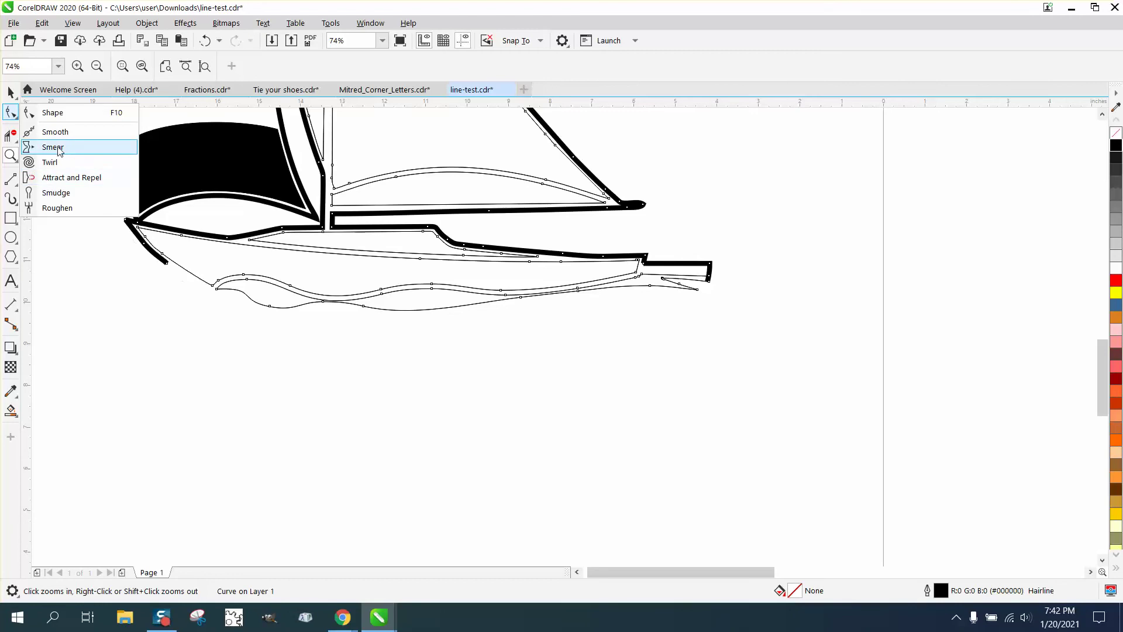
left_click(52, 113)
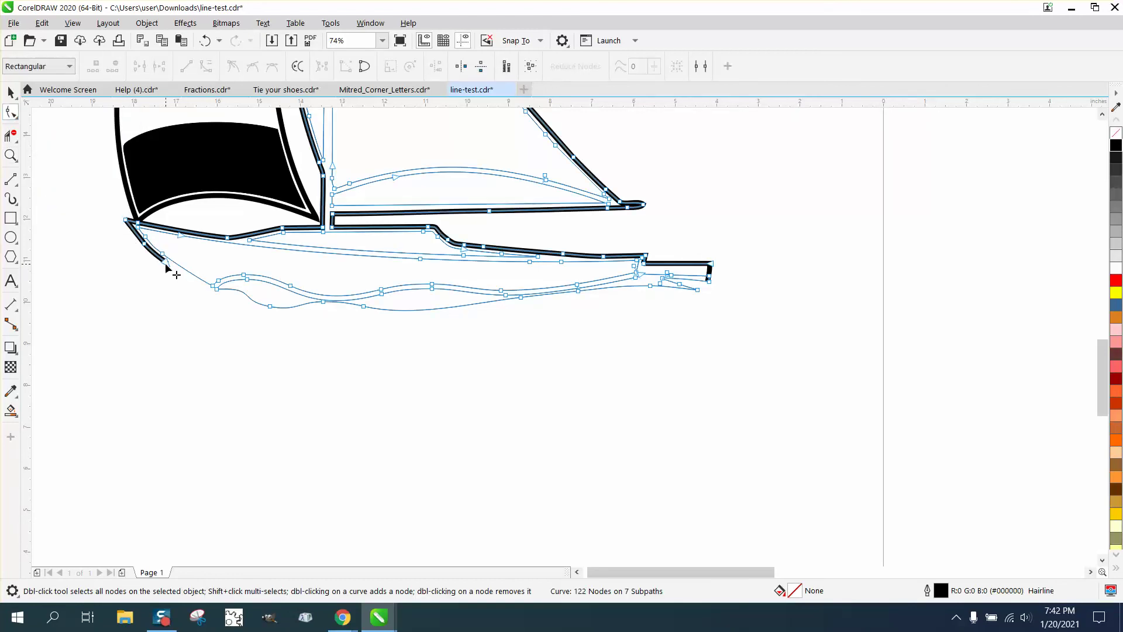
mouse_move(166, 265)
left_mouse_down()
mouse_move(235, 373)
mouse_move(208, 311)
mouse_move(168, 266)
left_mouse_up()
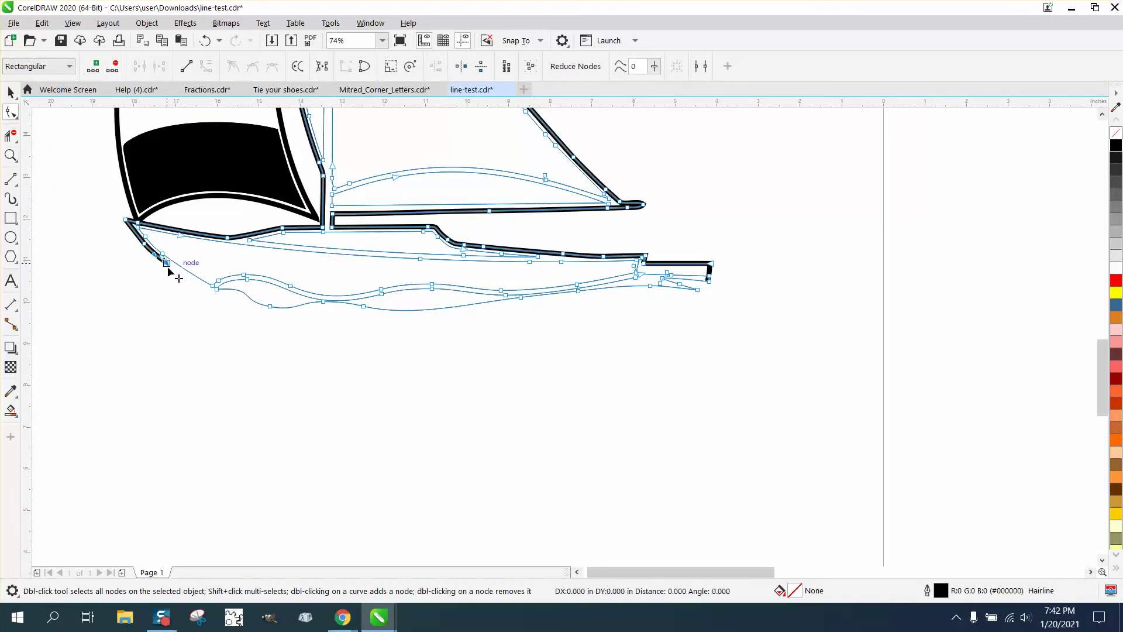
Draw a 3-point curve from the hull's lower-left end to the stern, bending beneath the hull
left_click(16, 182)
left_click(18, 186)
left_click(18, 205)
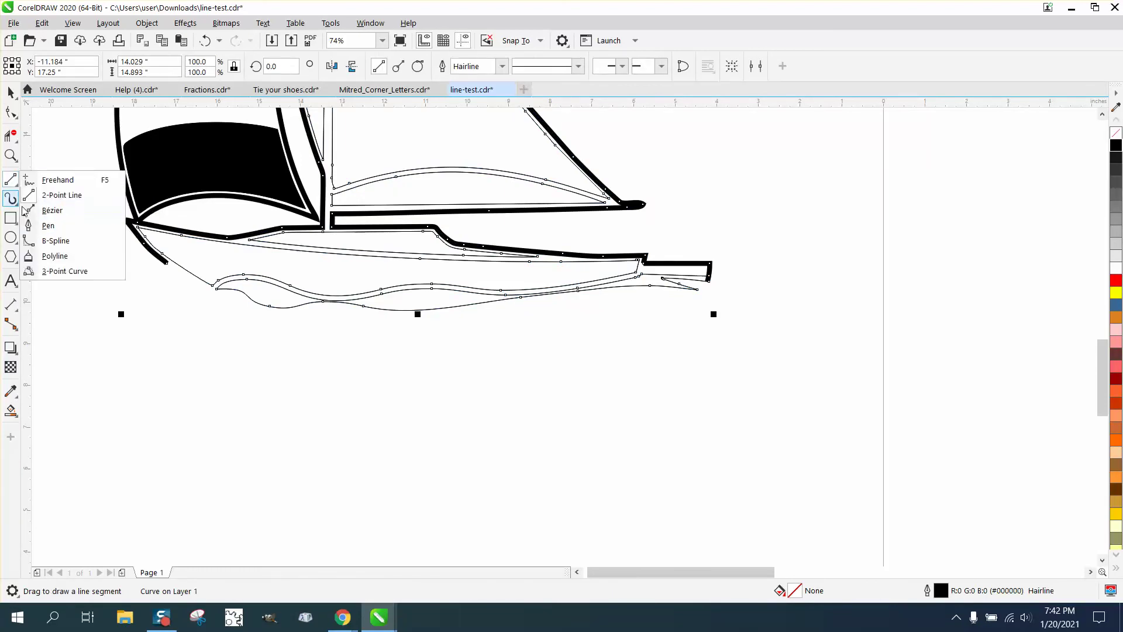
mouse_move(9, 182)
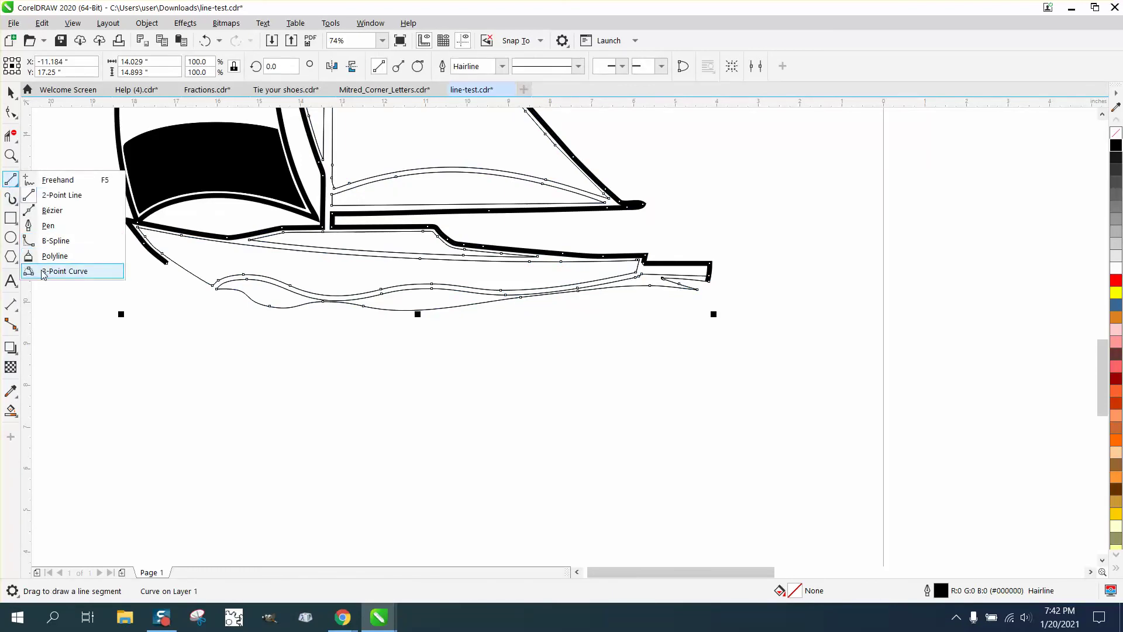
left_click(61, 271)
left_click_drag(166, 263, 627, 287)
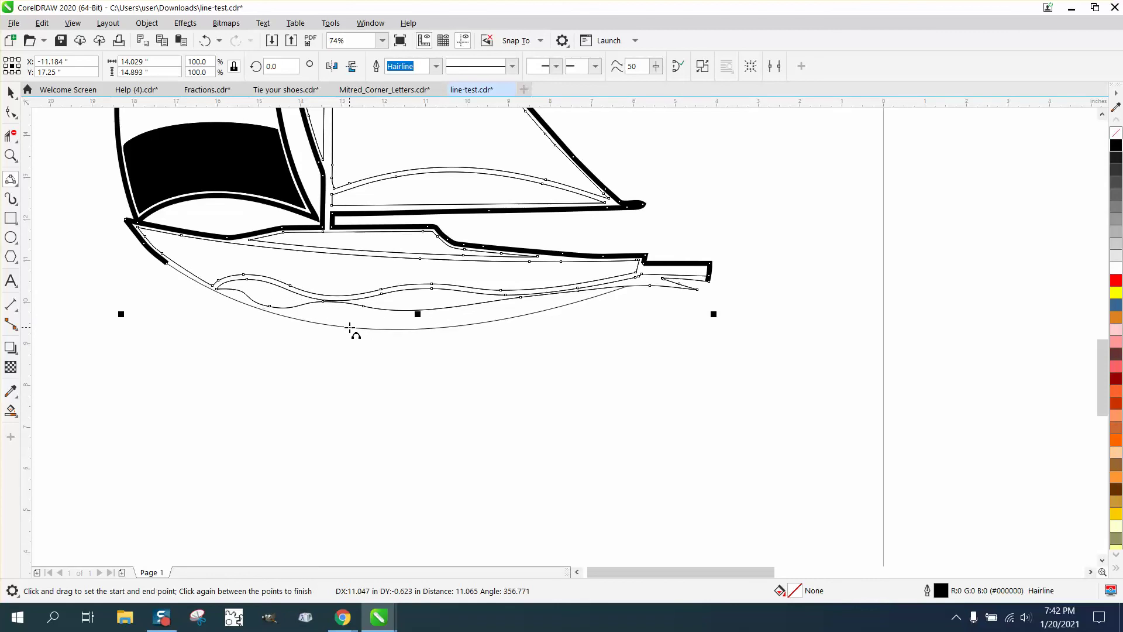
left_click(350, 328)
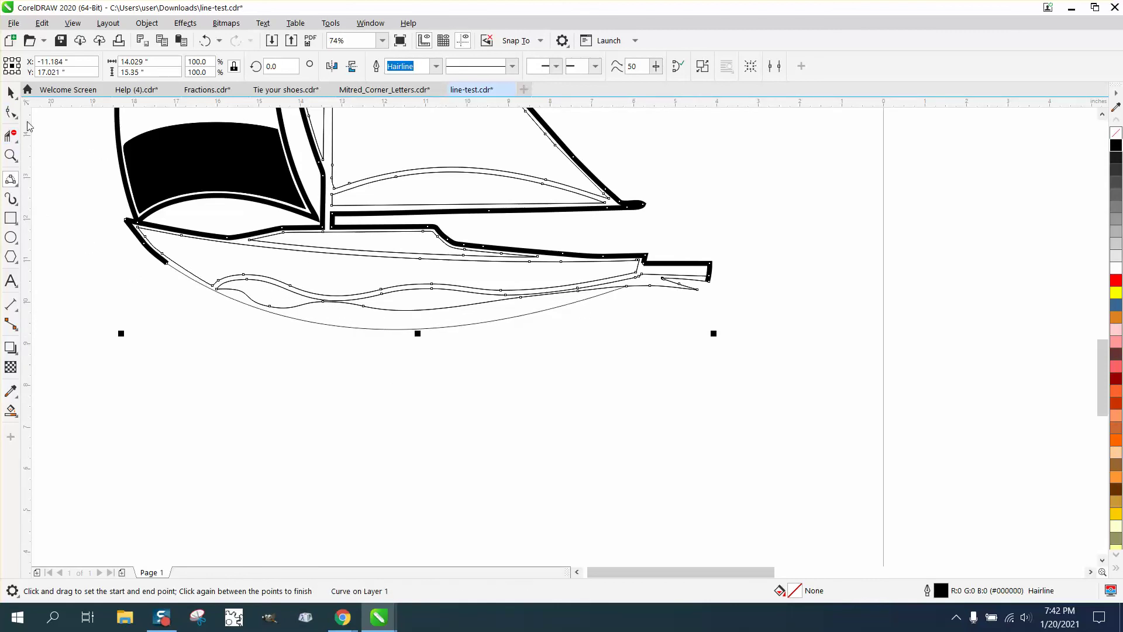
left_click(10, 92)
Select the left sailboat's hull curve
left_click(156, 278)
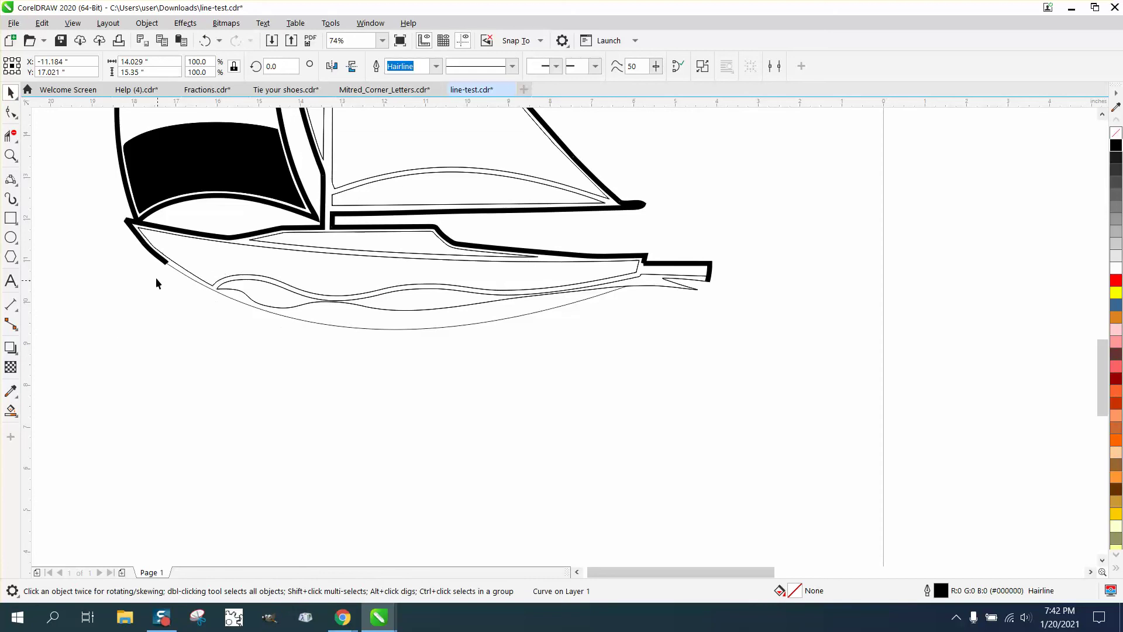
left_click(154, 252)
left_click(193, 301)
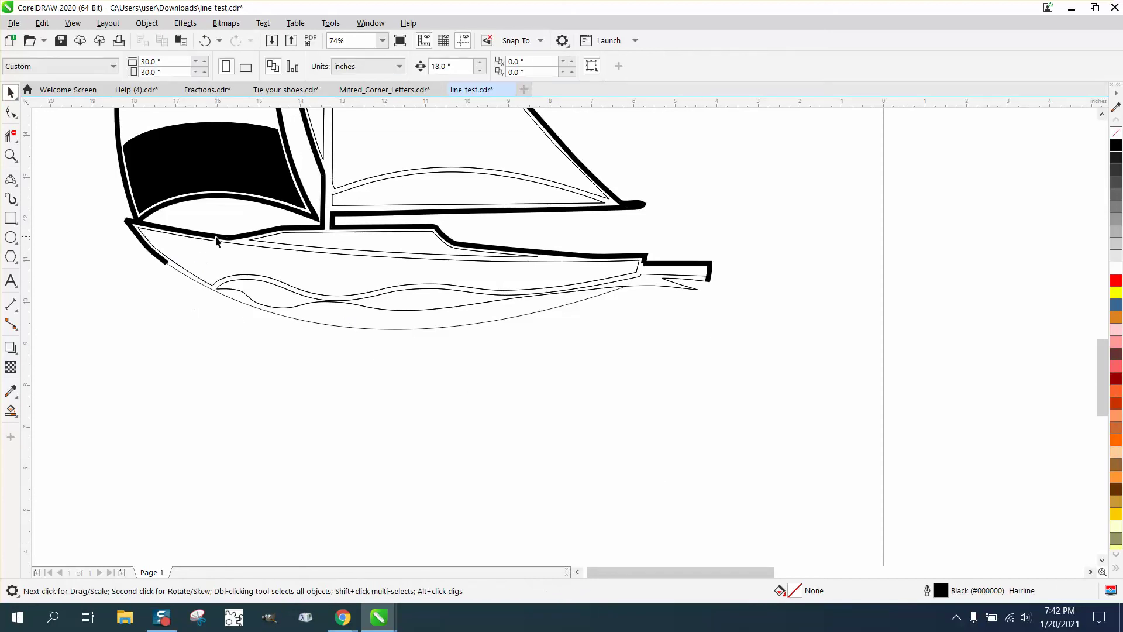
left_click(217, 237)
left_click(202, 340)
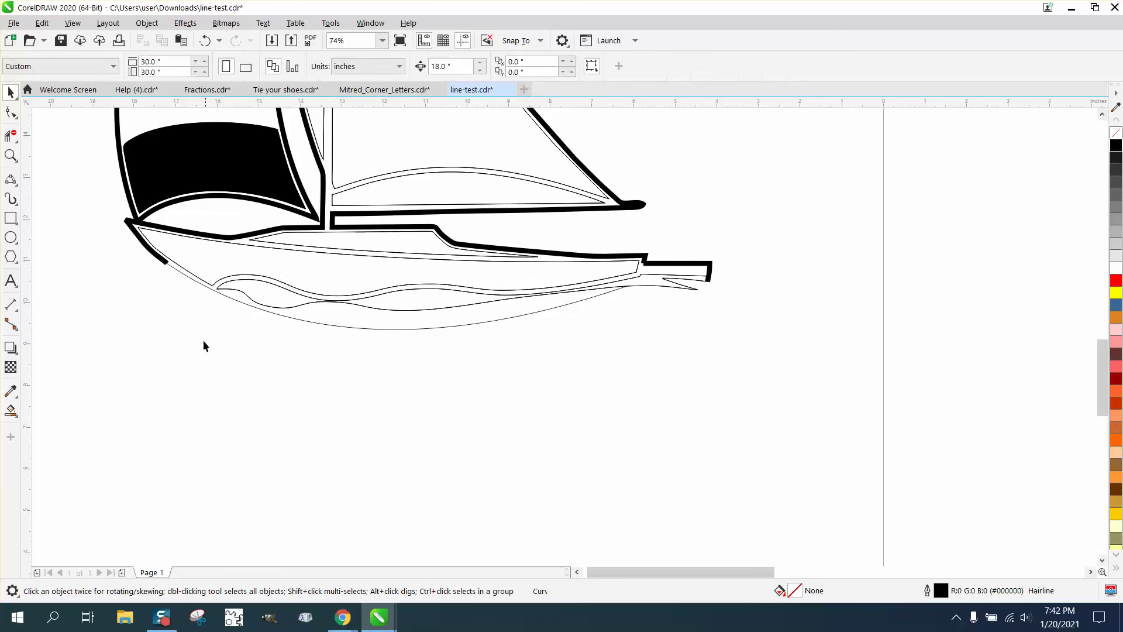
left_click(169, 267)
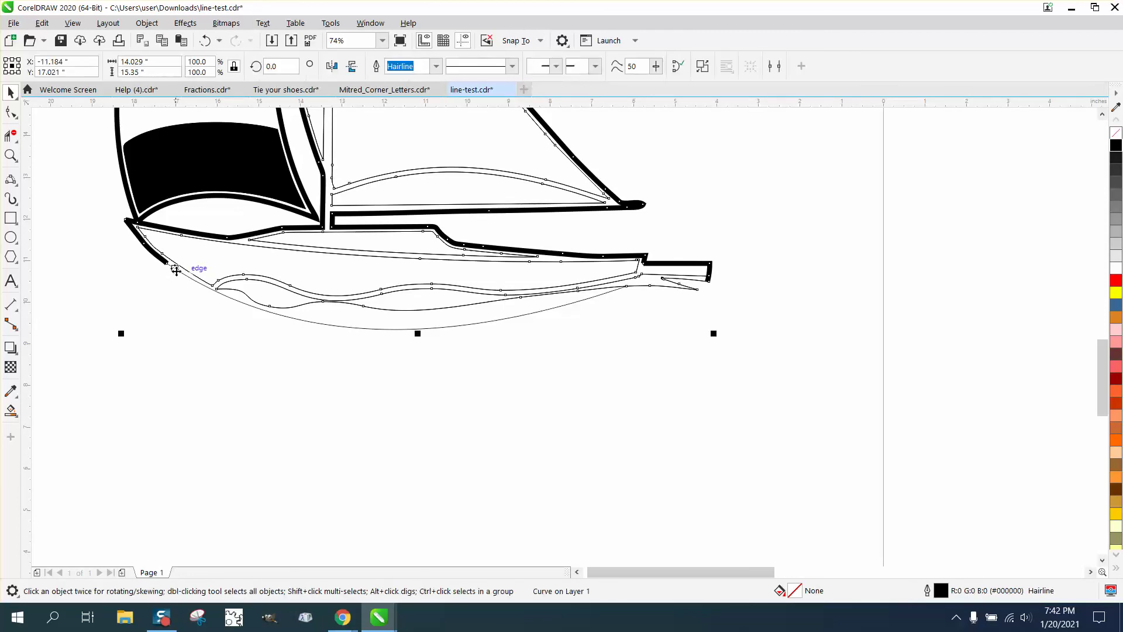
Give the hull curve a 0.12 in outline width in Outline Pen
double_click(942, 592)
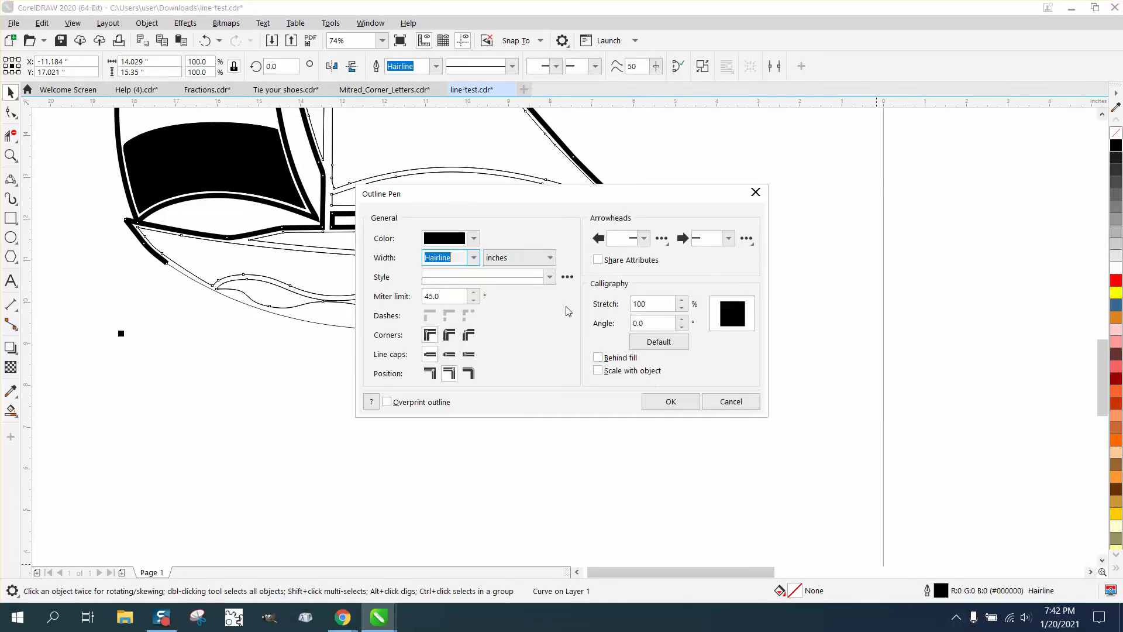
left_click_drag(527, 205, 834, 229)
left_click(778, 280)
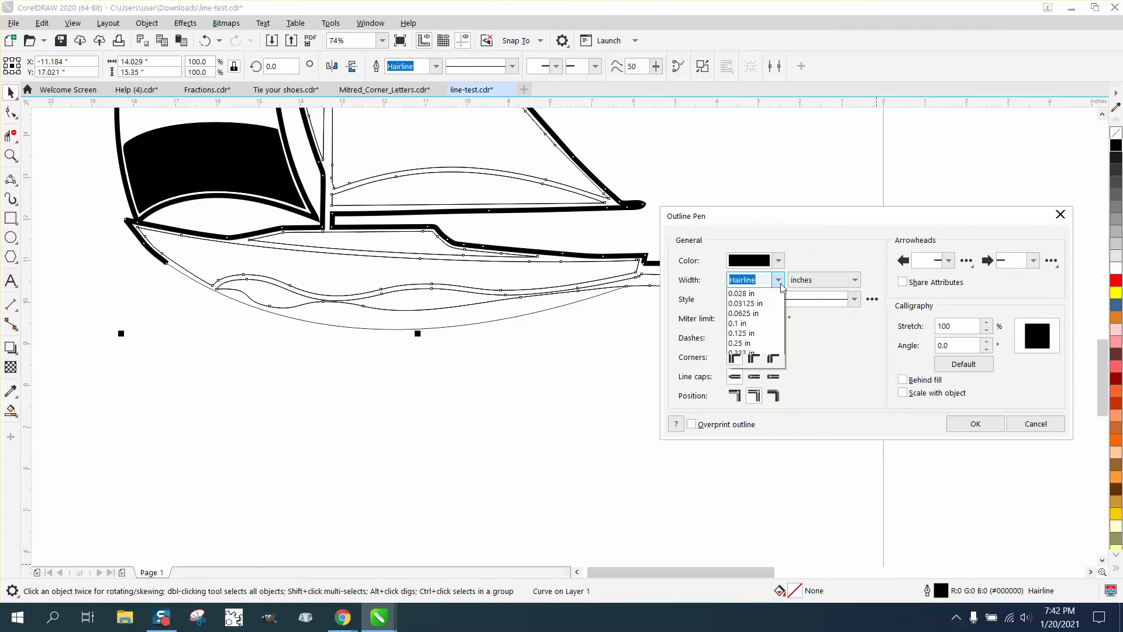
left_click(747, 337)
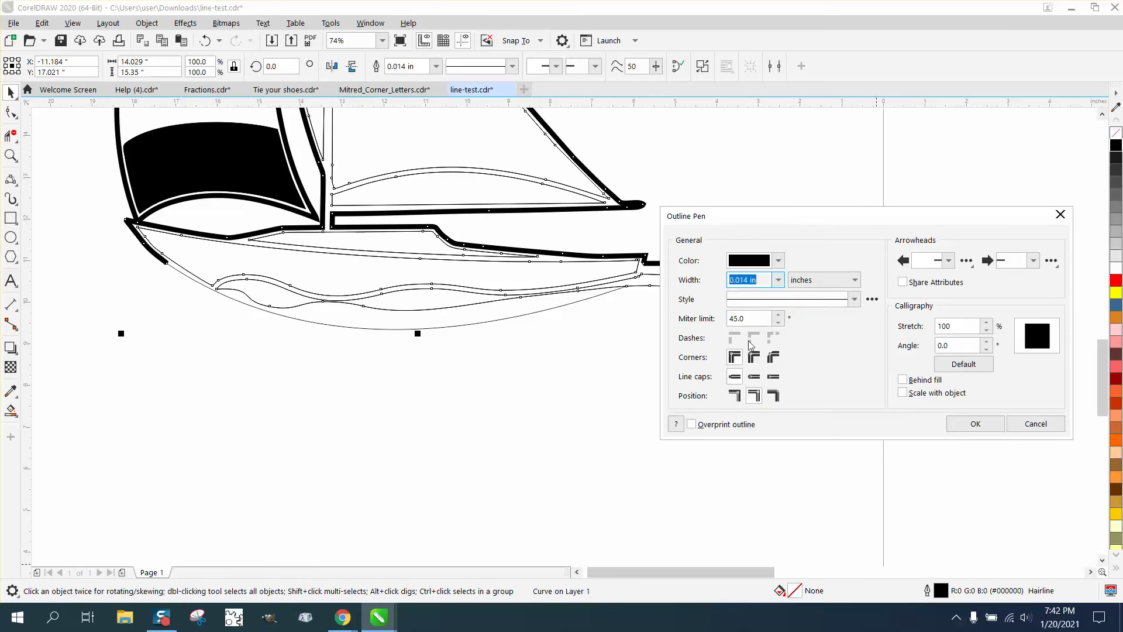
type(".12")
left_click(976, 422)
scroll(908, 411, "down", 2)
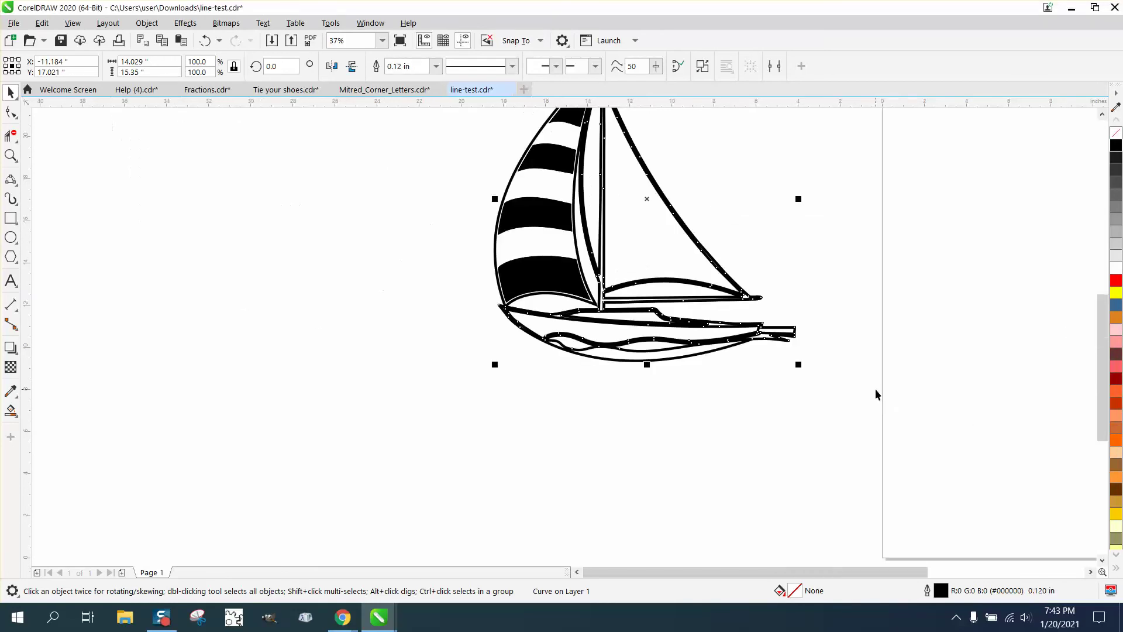
Inspect the hull lines up close, then marquee-select all 30 objects of the left sailboat
left_click(10, 156)
left_click_drag(396, 275, 1076, 475)
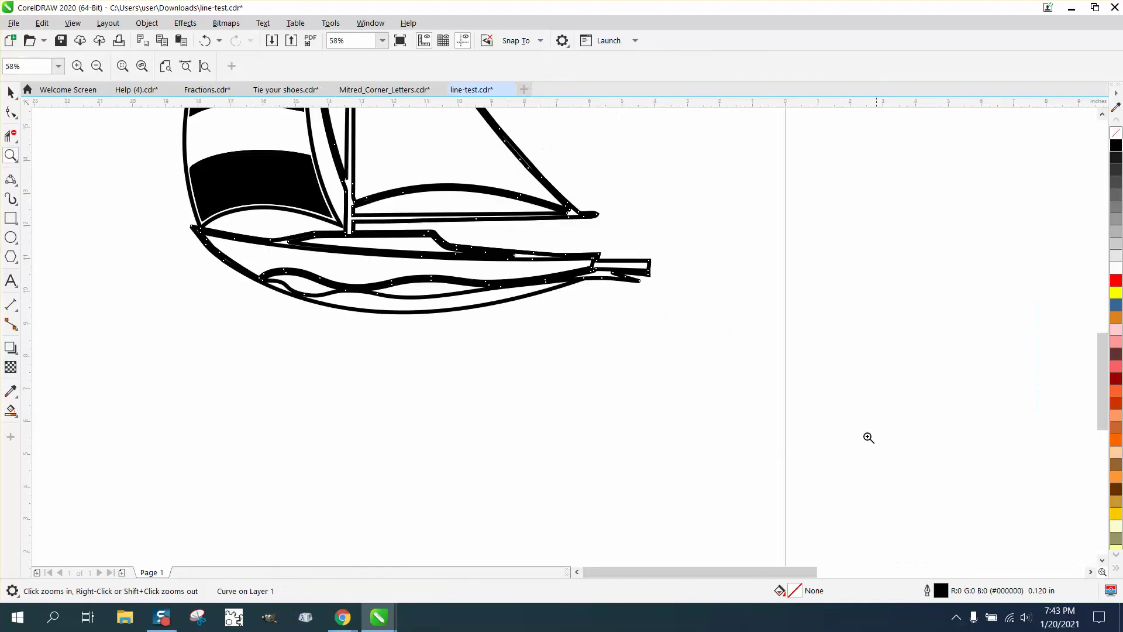
left_click_drag(249, 250, 629, 377)
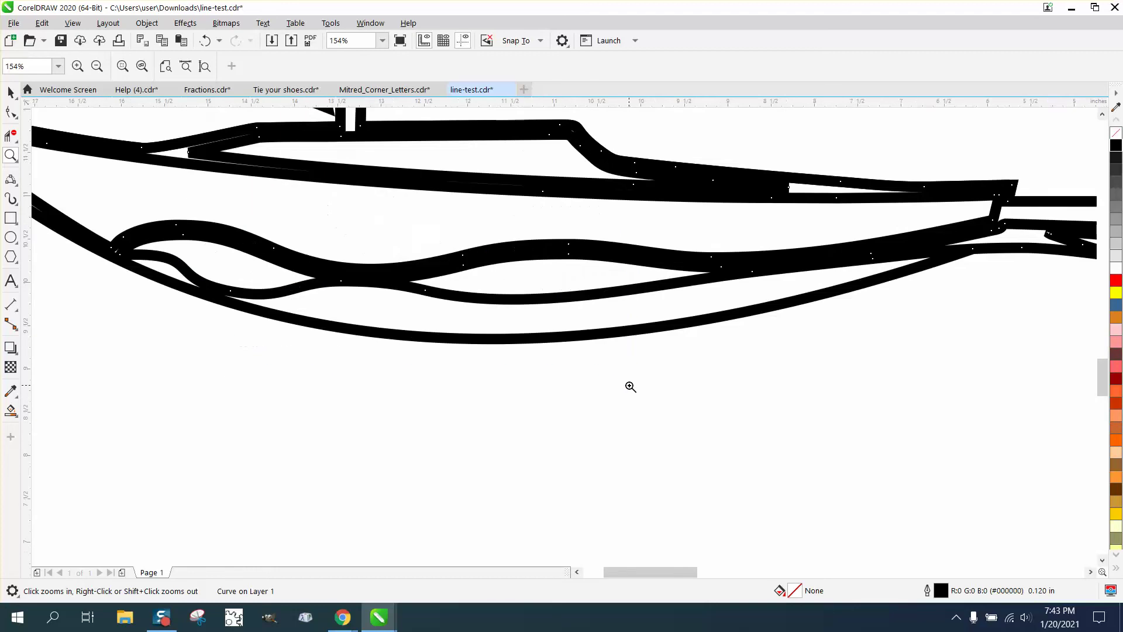
right_click(630, 387)
right_click(719, 368)
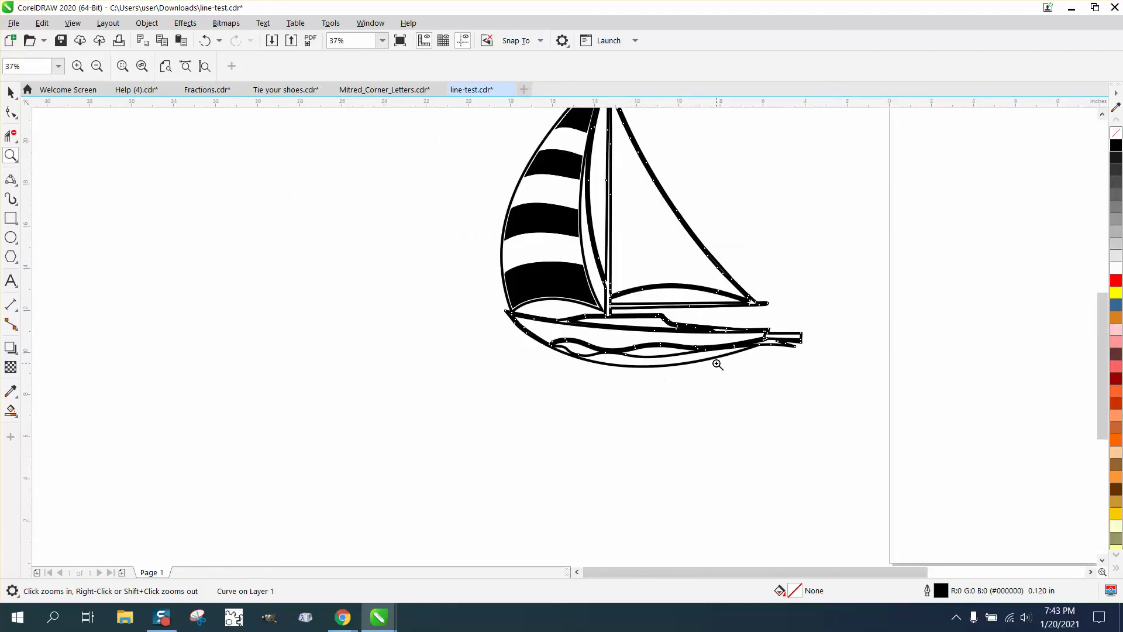
left_click(10, 93)
scroll(454, 271, "down", 1)
left_click_drag(446, 141, 660, 367)
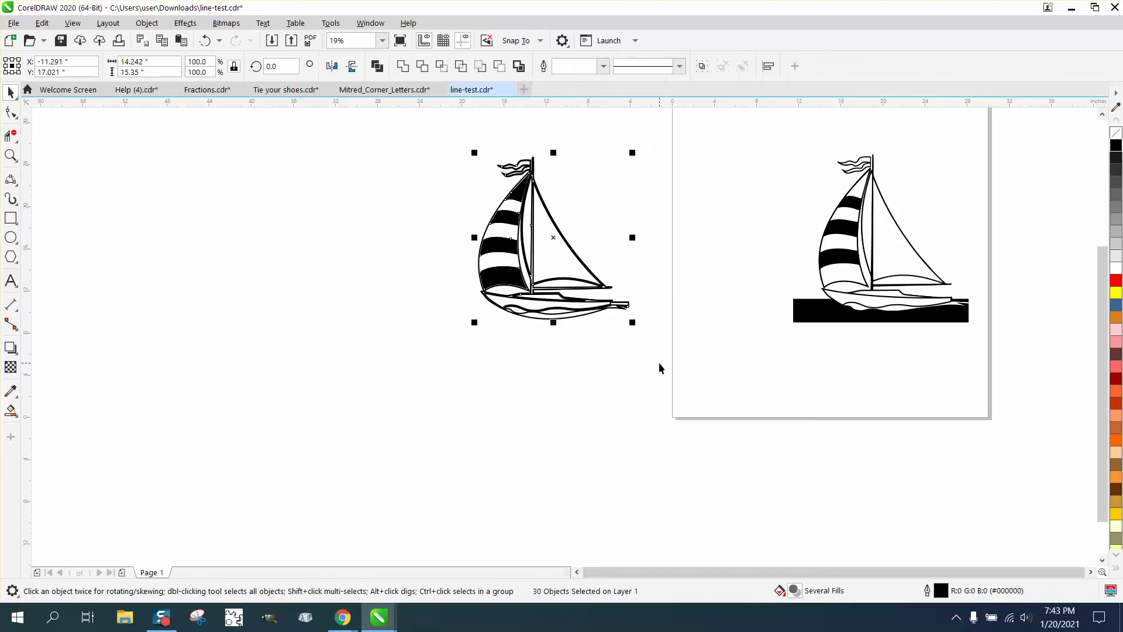
Set the selected objects' outline width to 0.1 in via Outline Pen
double_click(940, 593)
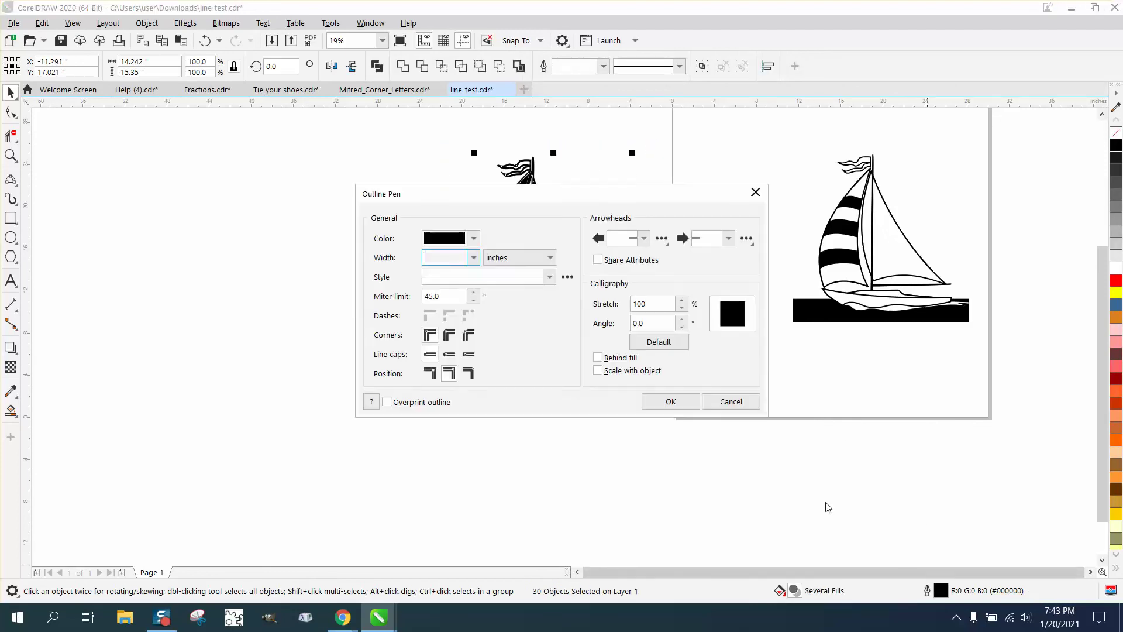
left_click(473, 258)
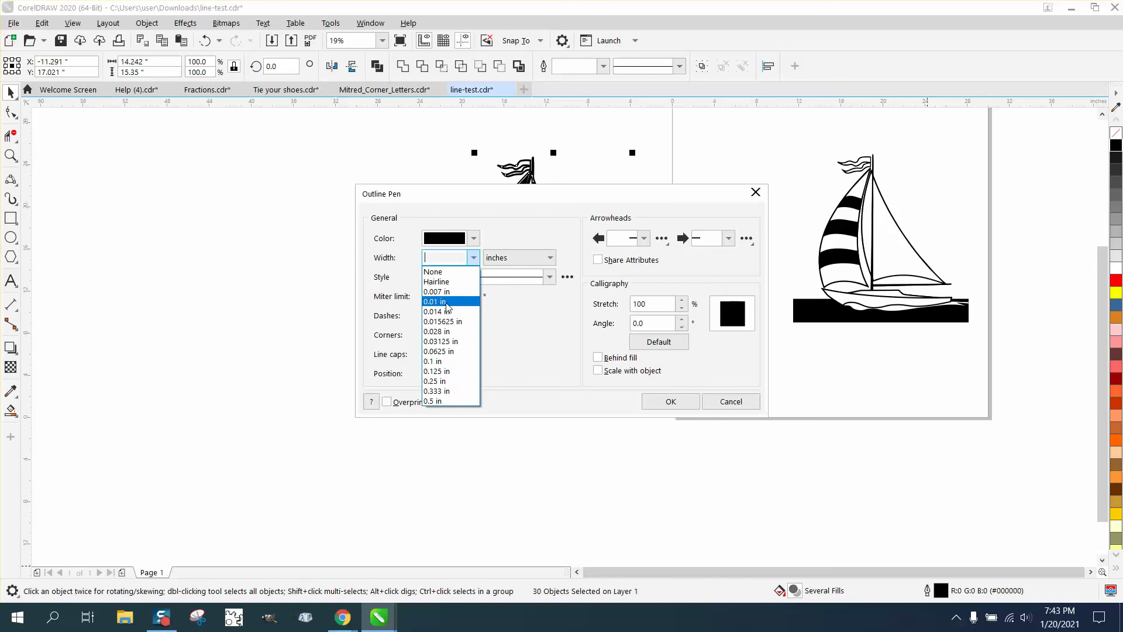
left_click(417, 263)
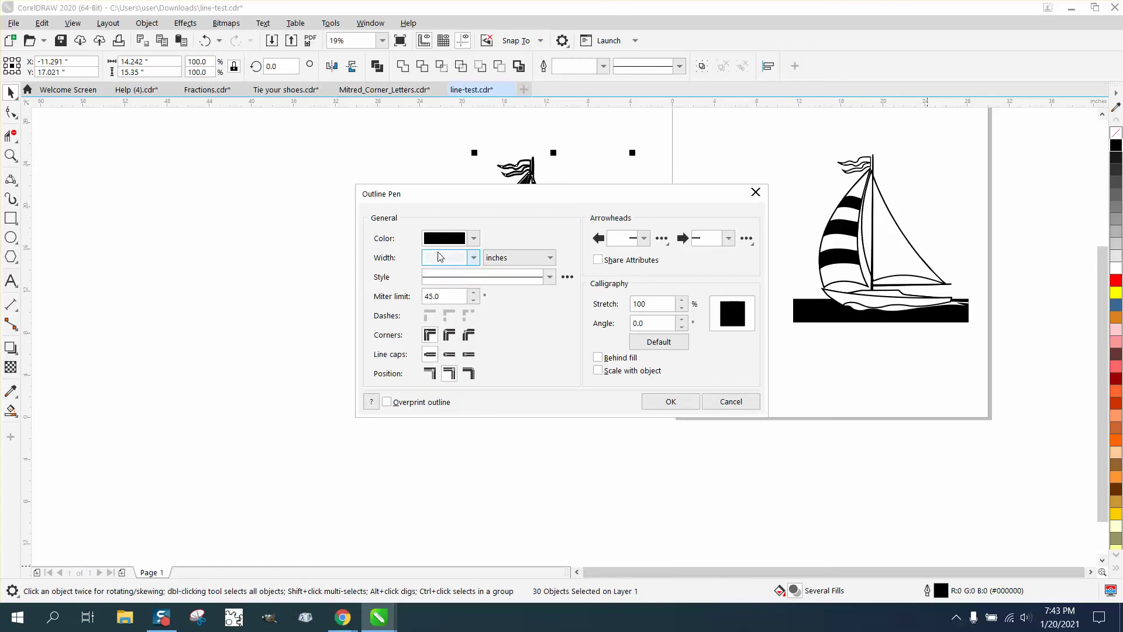
left_click(441, 258)
type(".")
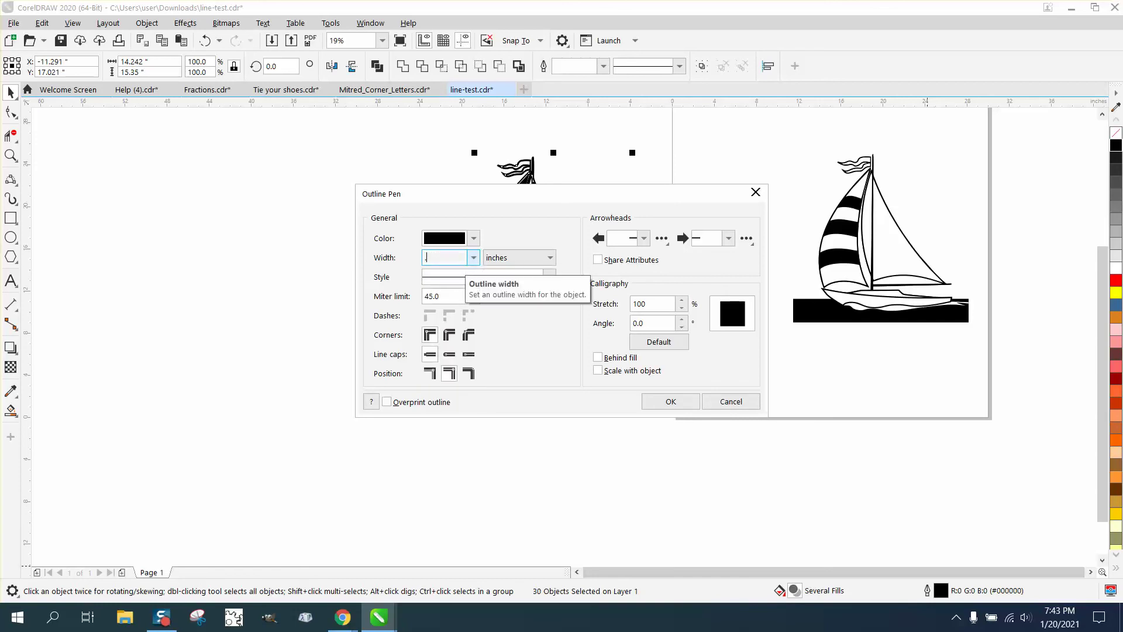
type("1")
key("Return")
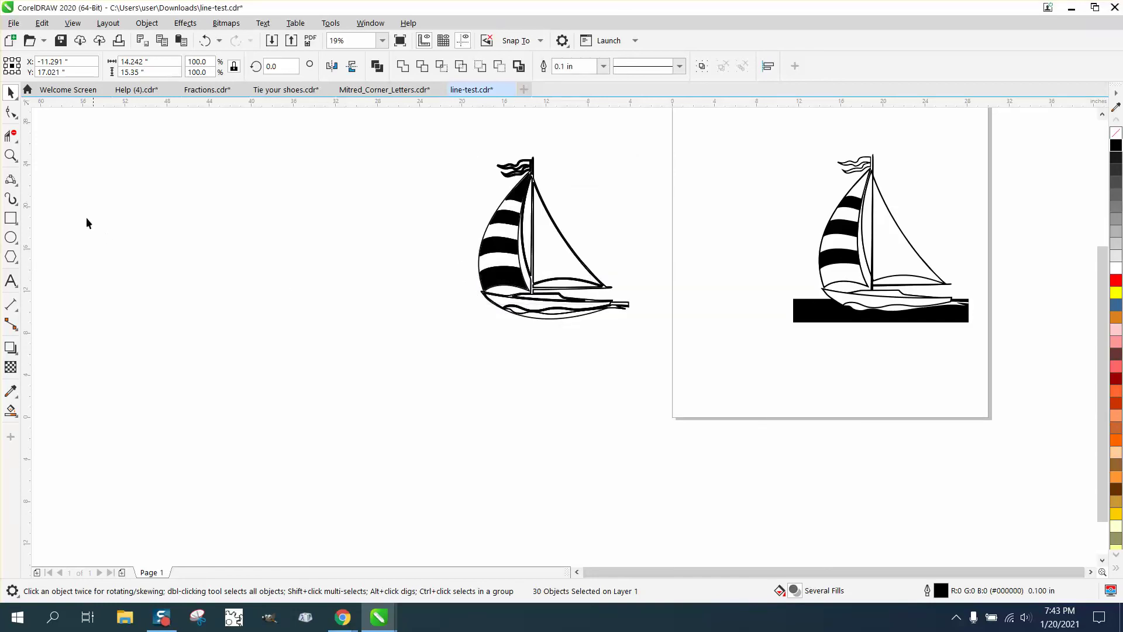
left_click(11, 155)
left_click_drag(468, 240, 682, 340)
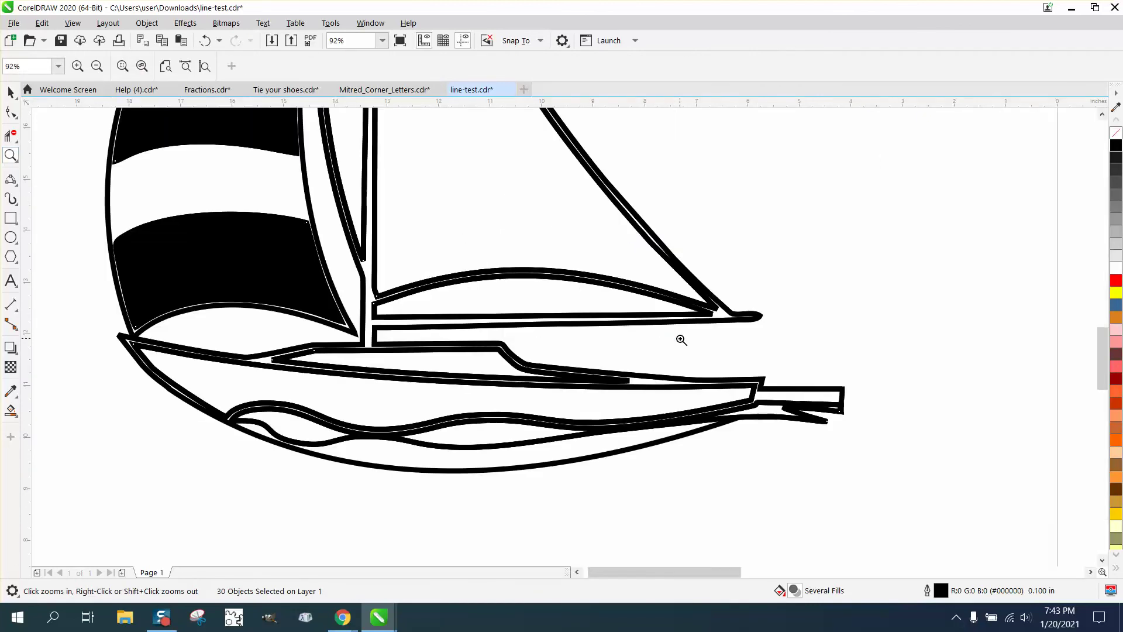
scroll(663, 323, "up", 3)
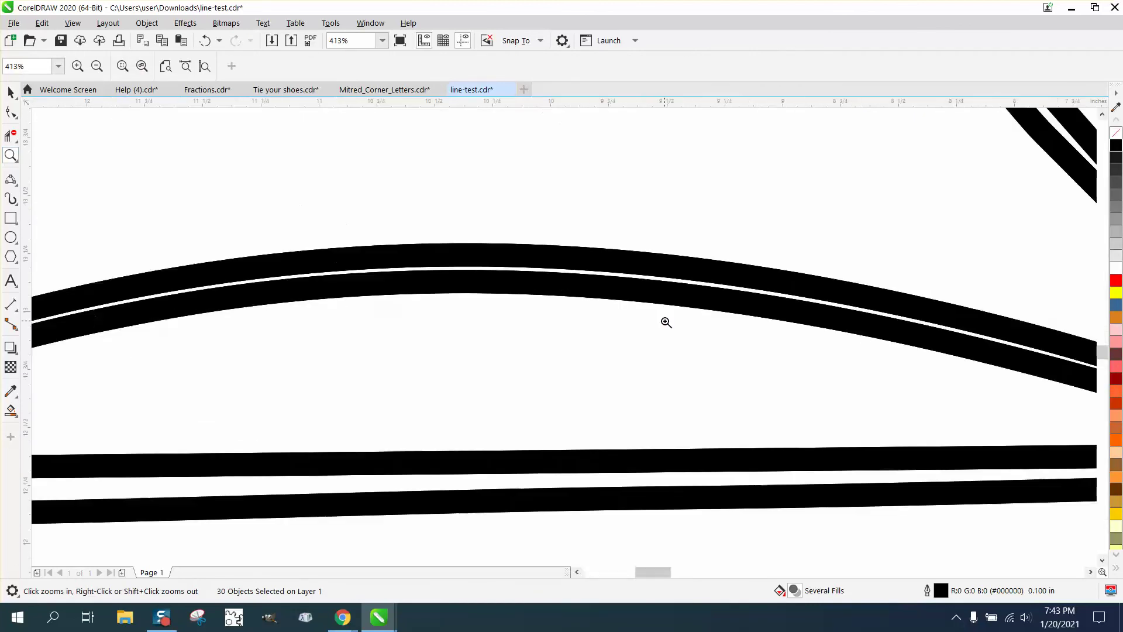
scroll(663, 323, "down", 6)
left_click_drag(535, 325, 851, 433)
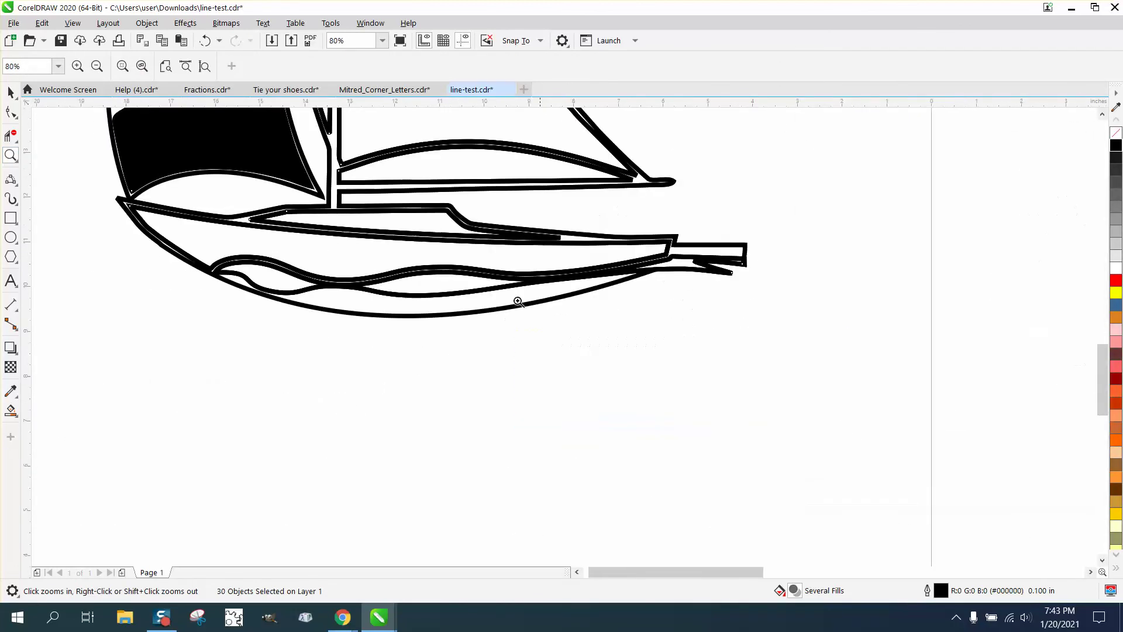
scroll(466, 249, "down", 3)
scroll(455, 241, "down", 2)
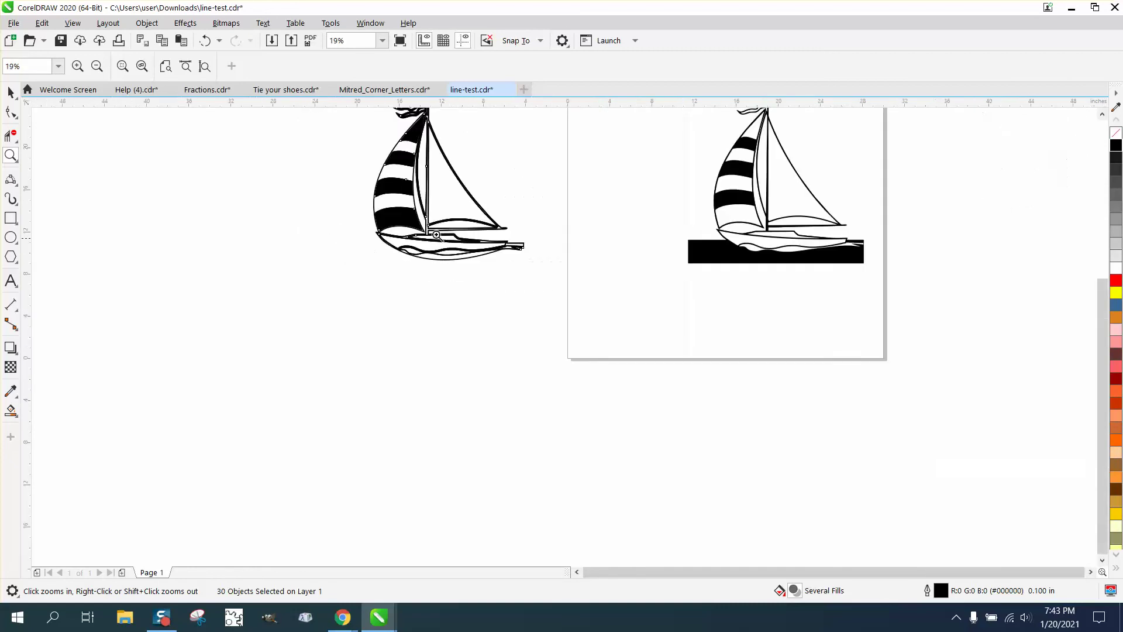
scroll(496, 271, "up", 5)
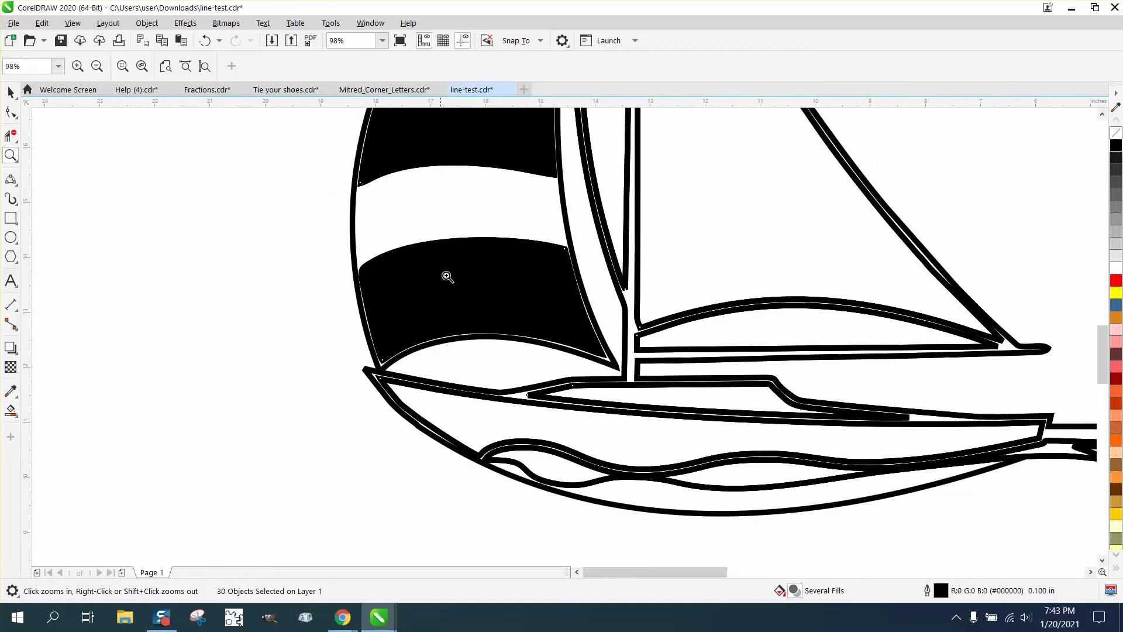
scroll(536, 305, "down", 2)
scroll(529, 187, "down", 4)
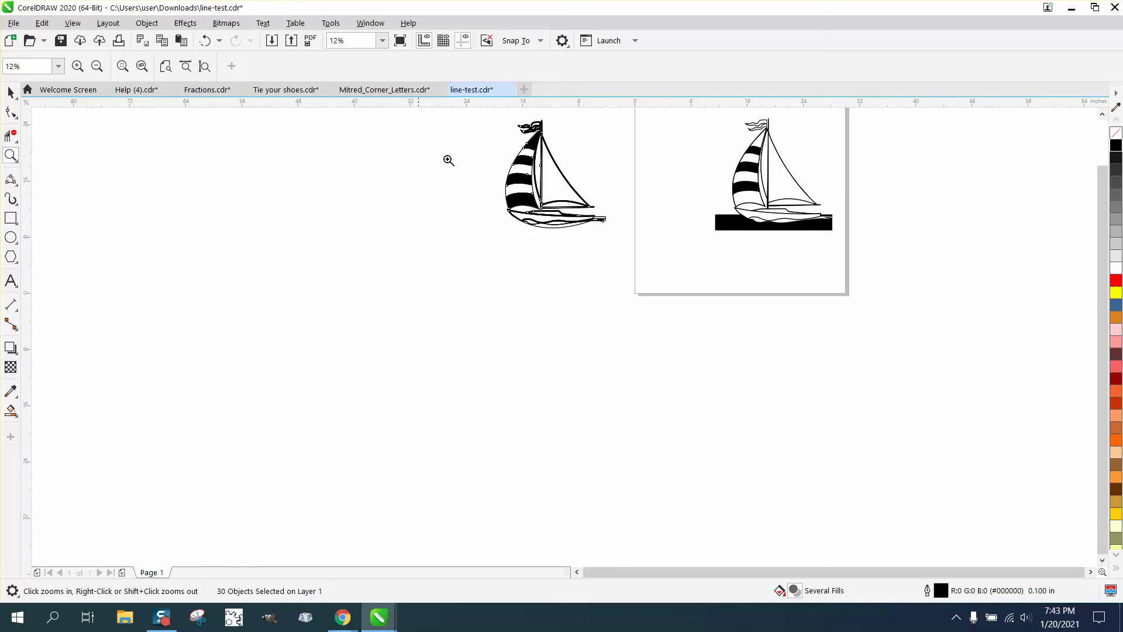
left_click_drag(498, 129, 602, 167)
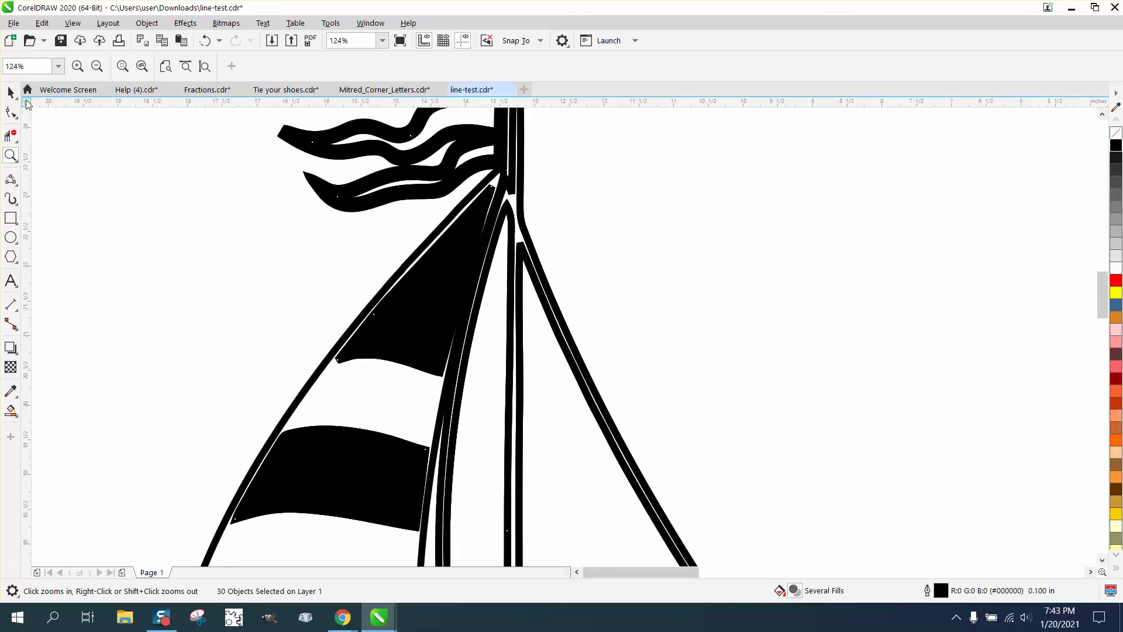
Move the top black sail stripe 18 inches to the right
left_click(11, 92)
left_click(431, 290)
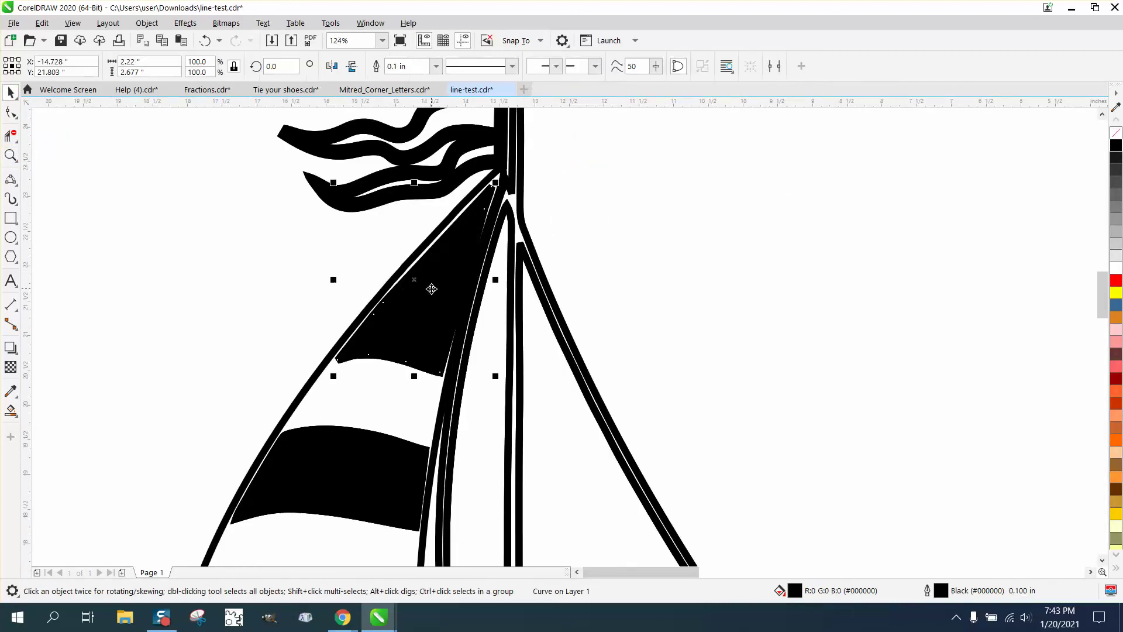
key("Right")
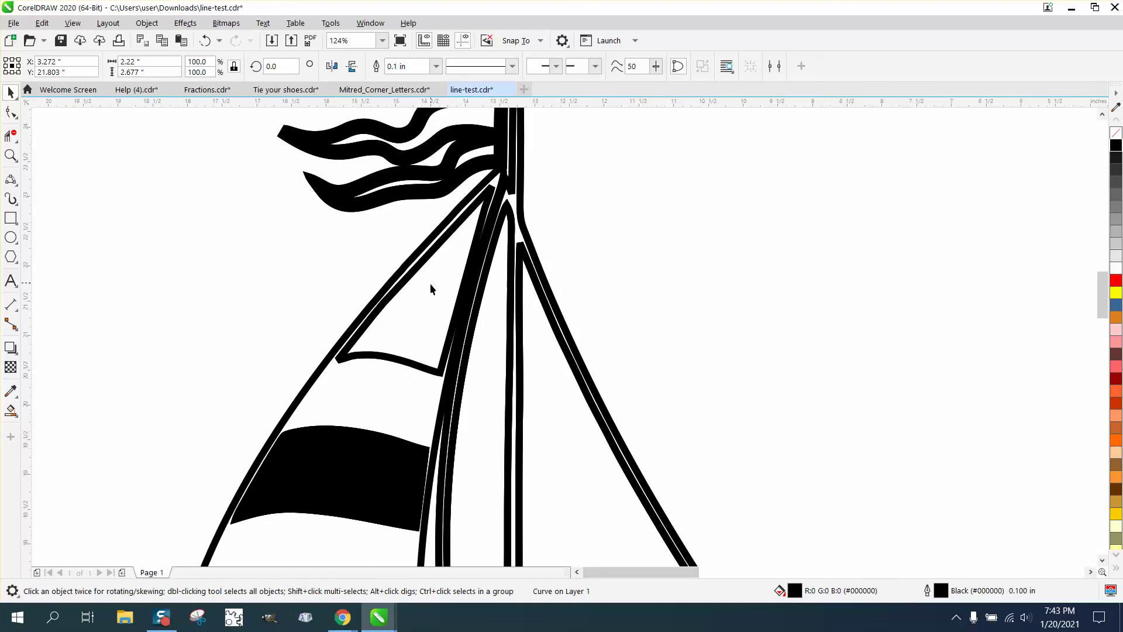
scroll(430, 283, "down", 4)
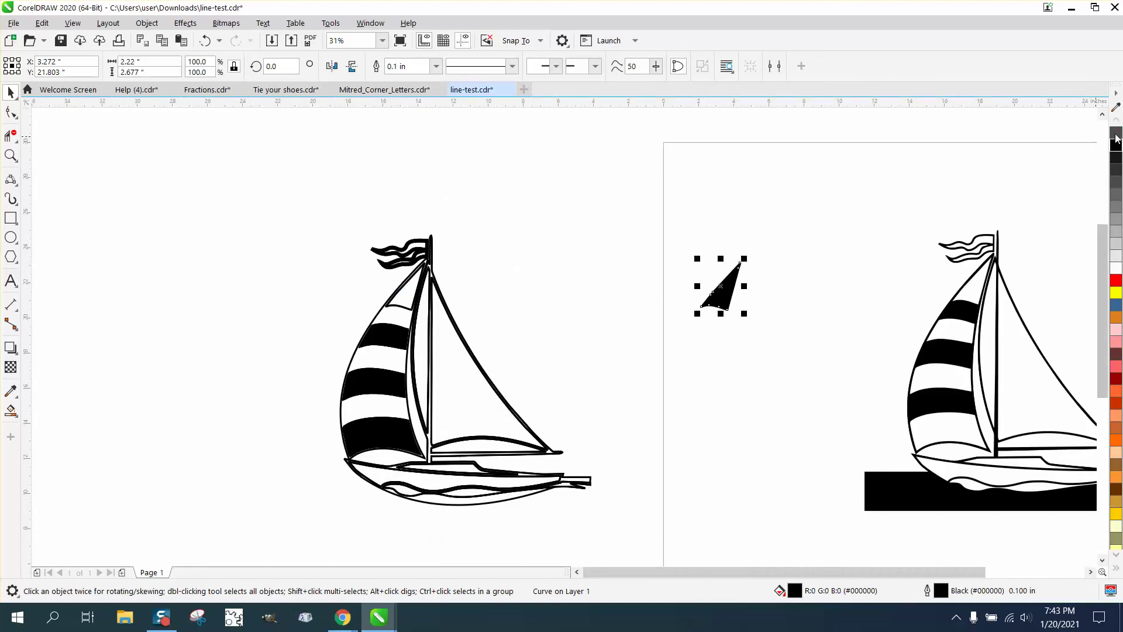
Remove the moved stripe's fill so only its outline remains
left_click(404, 310)
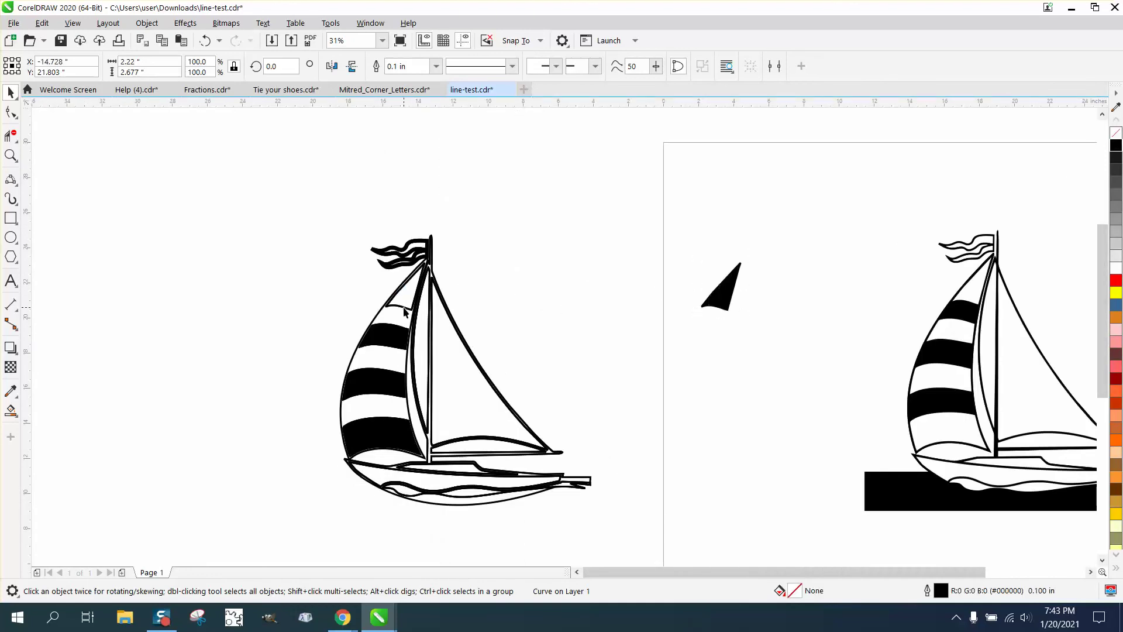
key("Escape")
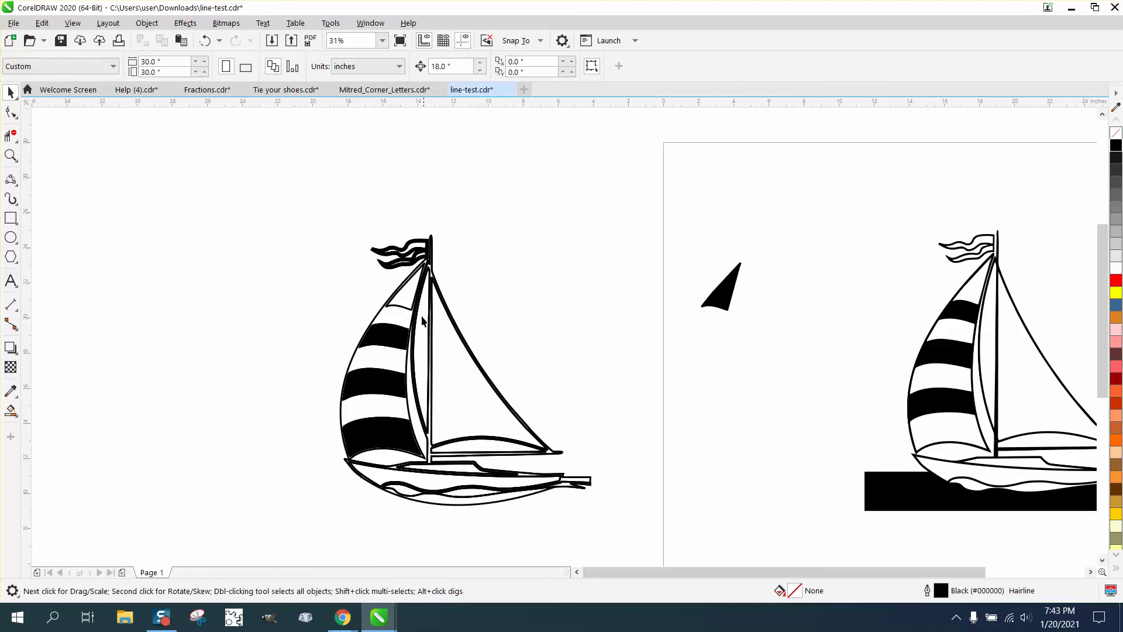
left_click(402, 309)
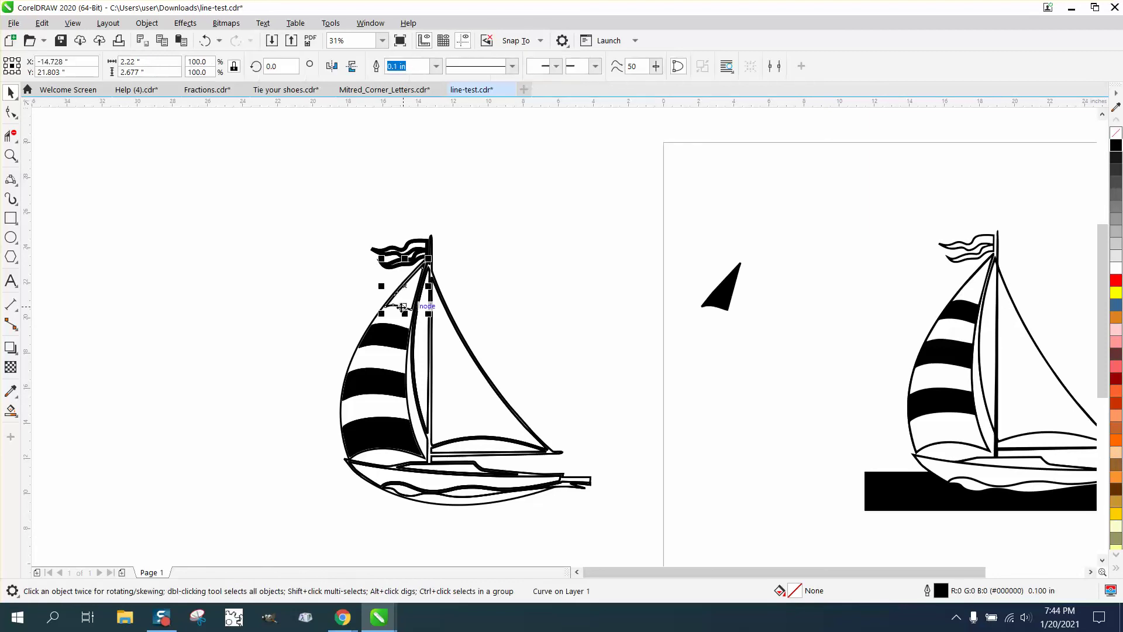
key("Escape")
left_click(721, 294)
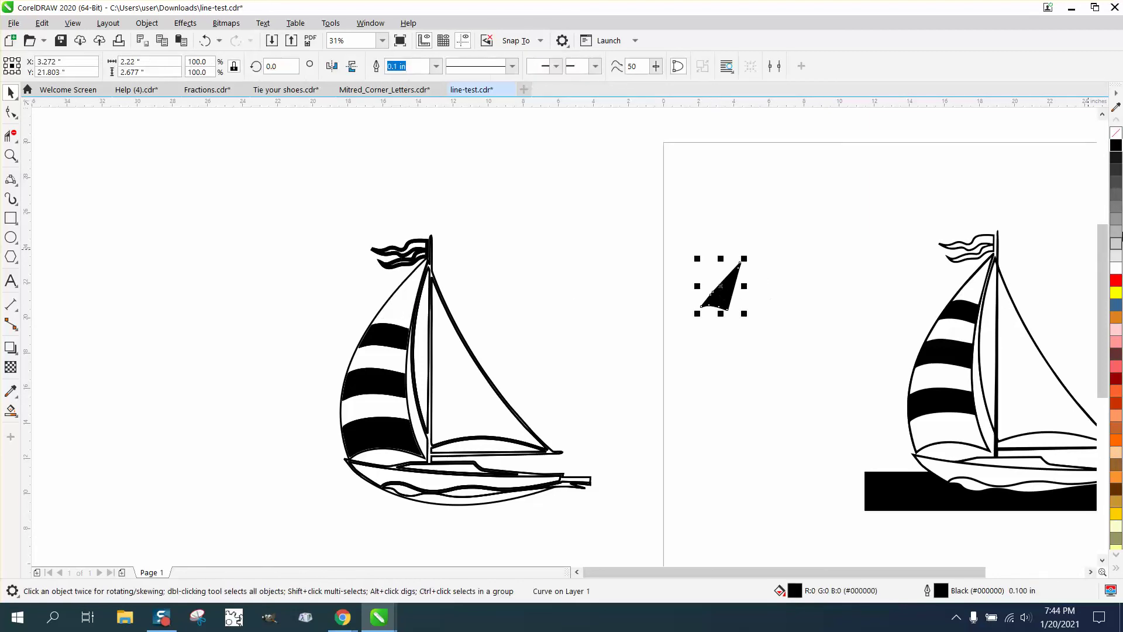
left_click(1116, 133)
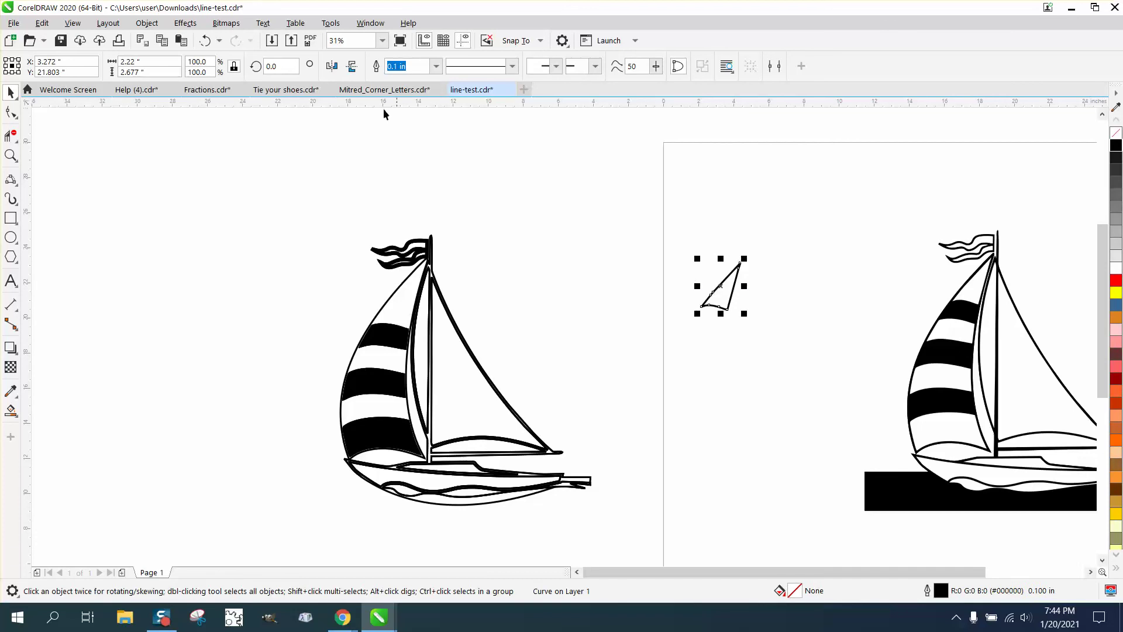
Apply a one-step 0.1 in contour to the triangle, then undo it
left_click(185, 23)
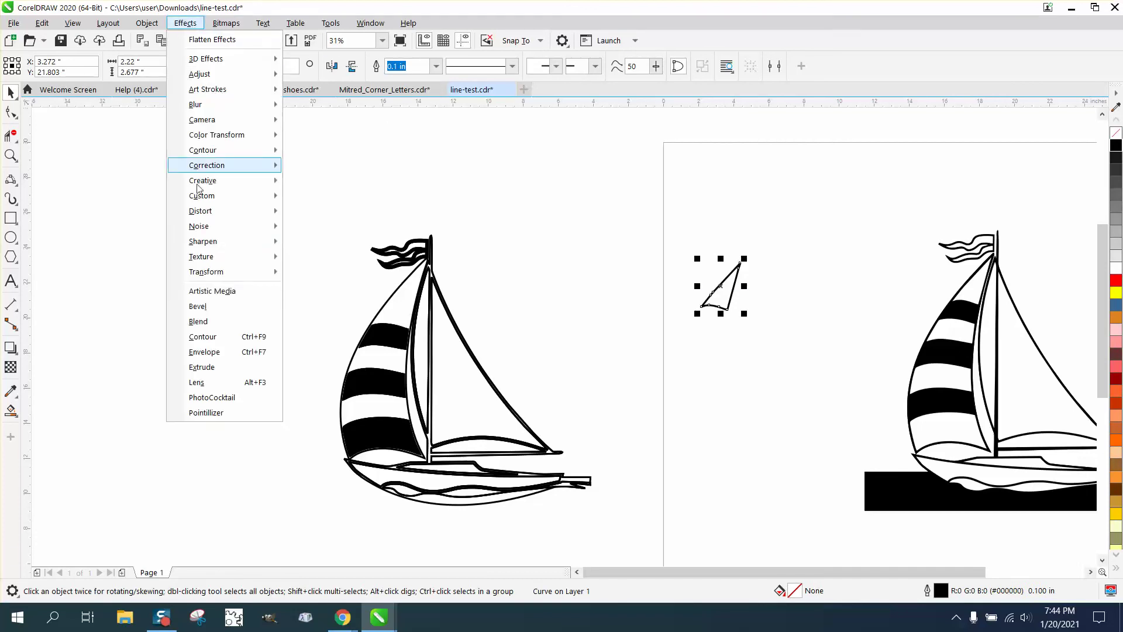
left_click(208, 321)
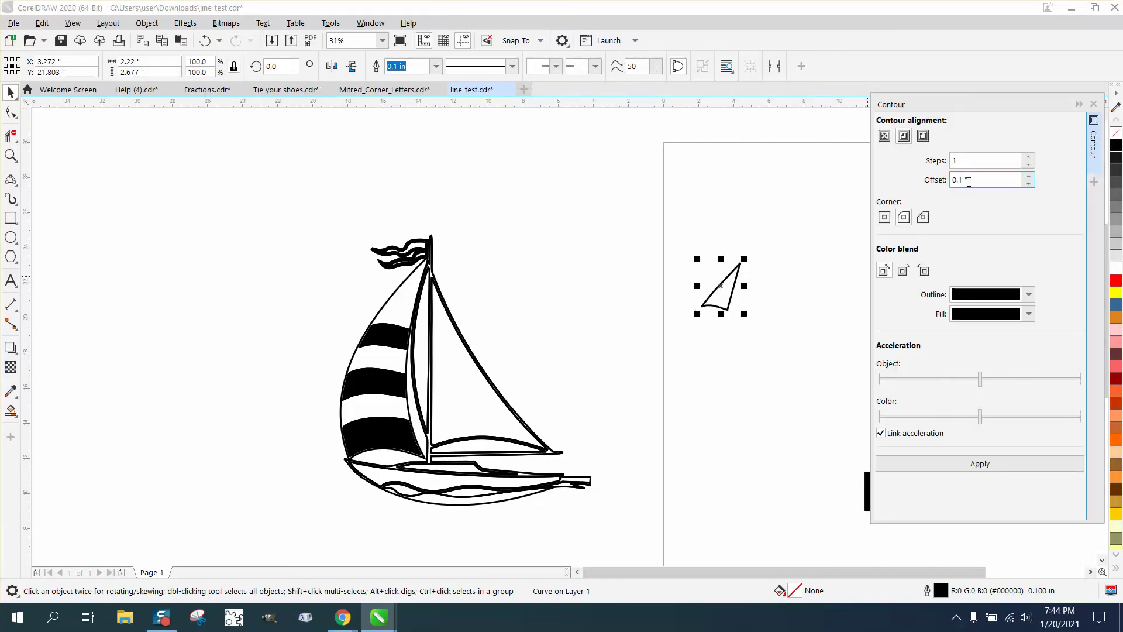
left_click(974, 460)
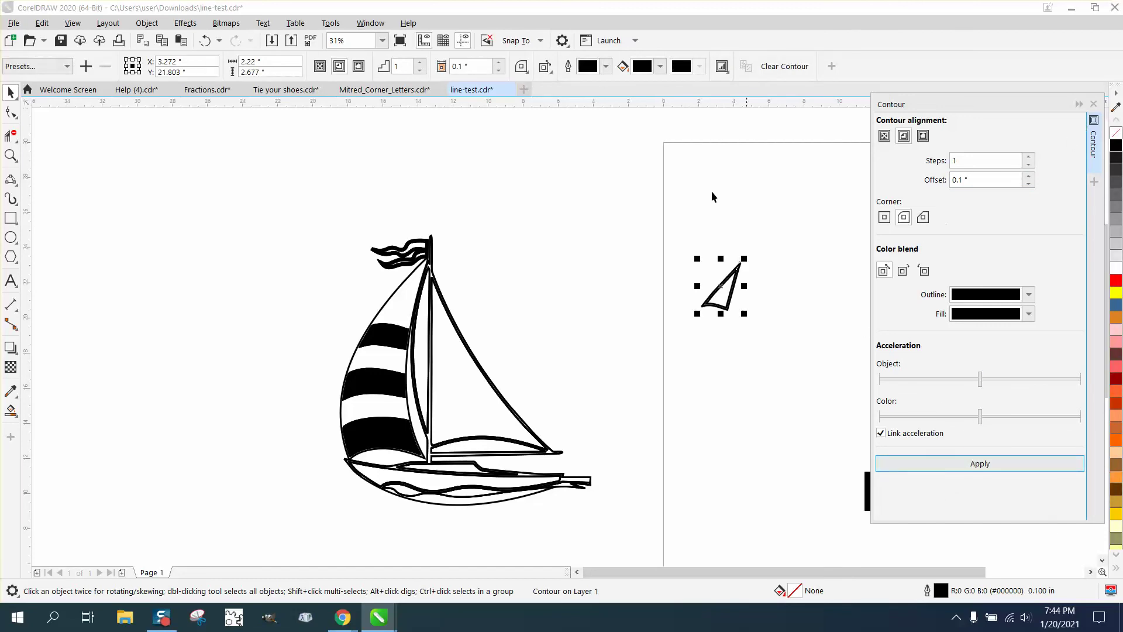
left_click(205, 41)
Set the triangle's outline to Hairline and reapply the 0.1 in contour
left_click_drag(675, 247, 764, 334)
double_click(942, 590)
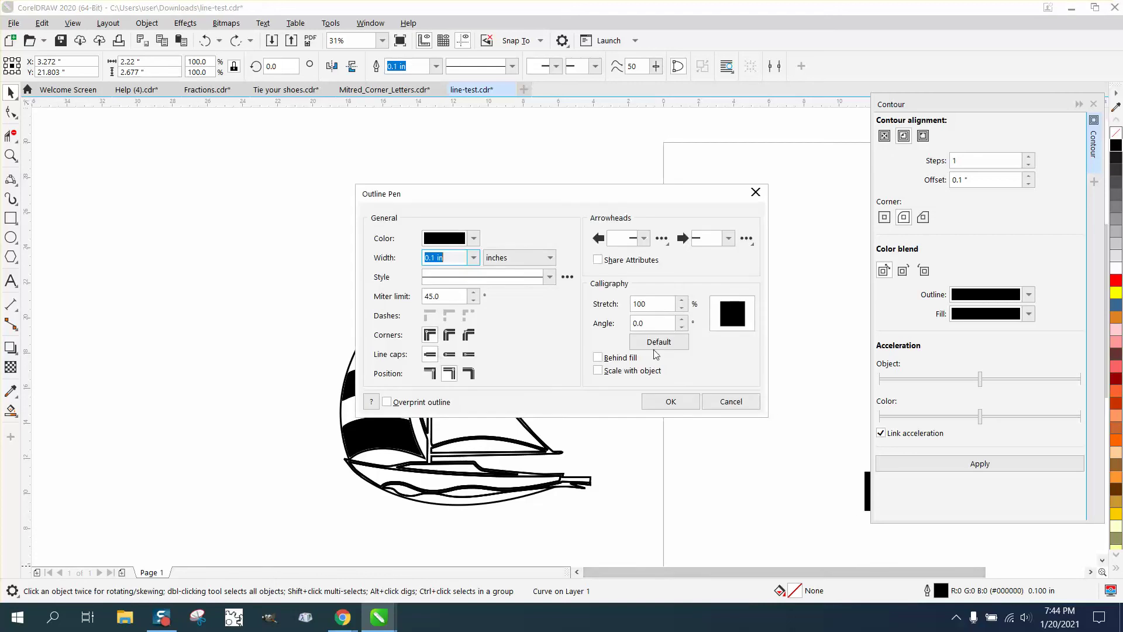
left_click(474, 258)
left_click(445, 277)
left_click(670, 401)
left_click_drag(784, 332, 784, 333)
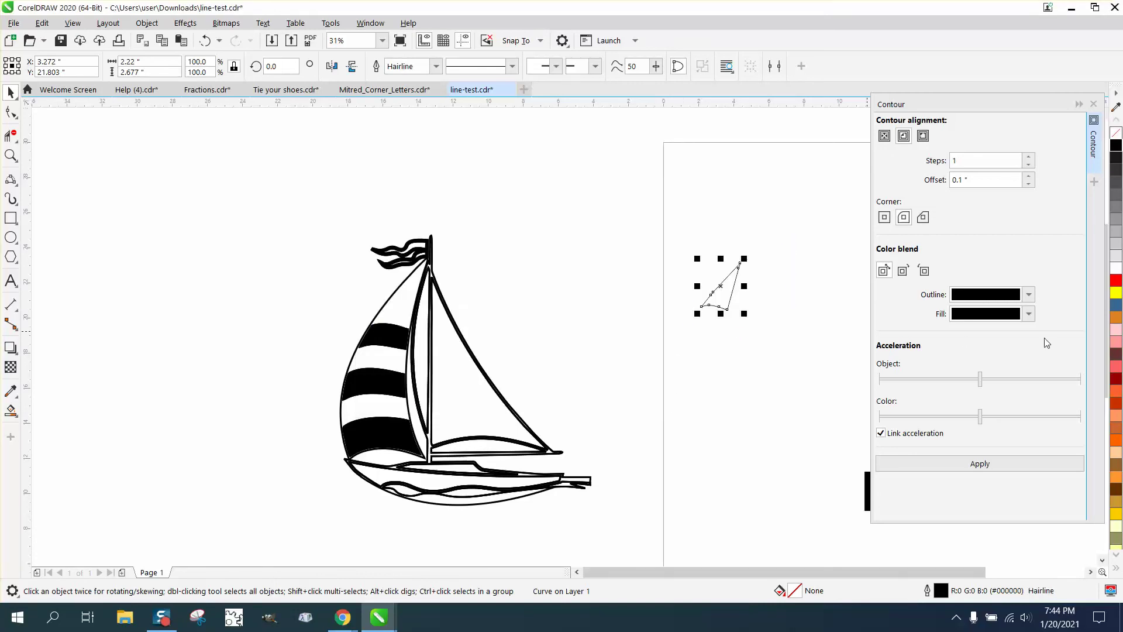
left_click(993, 468)
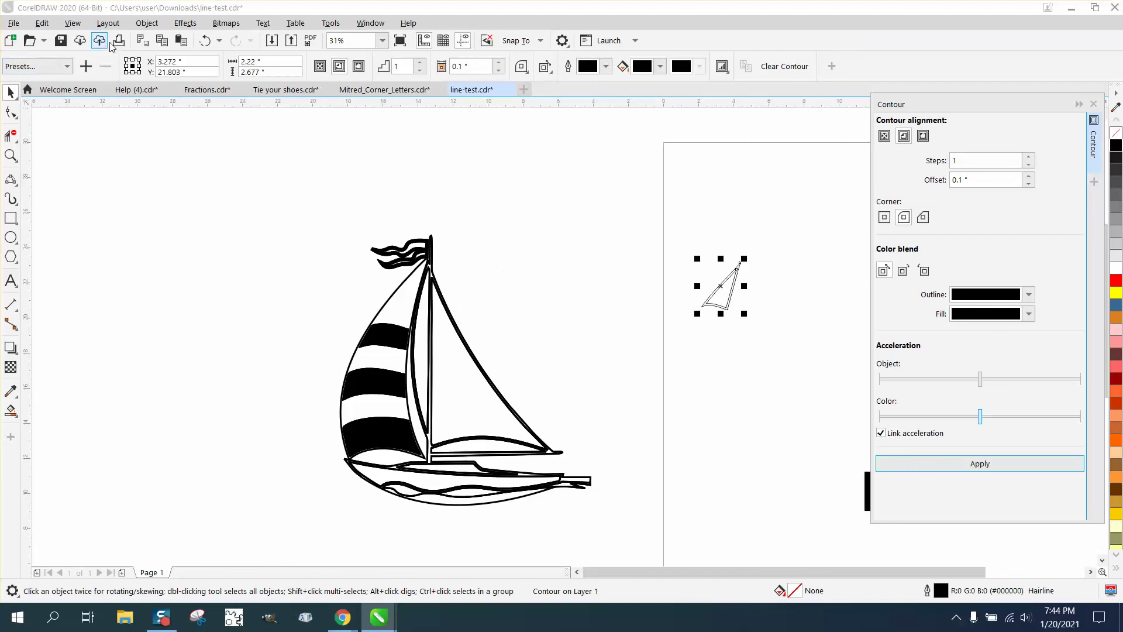
Break the contour apart and select the separated inner triangle
left_click(147, 23)
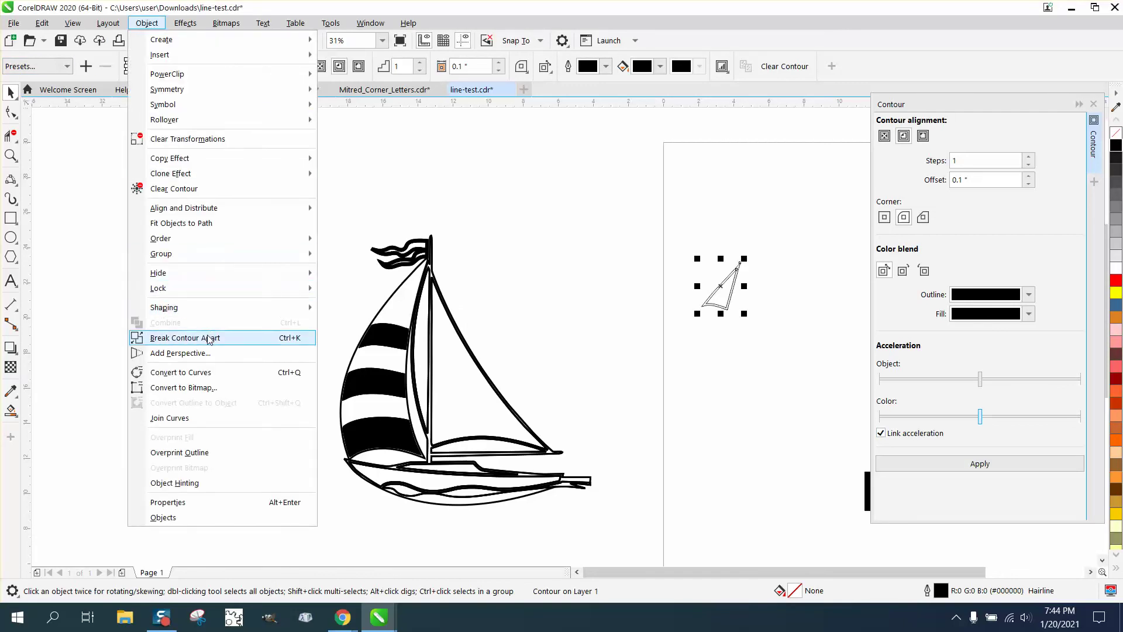
left_click(185, 338)
left_click(682, 285)
left_click(717, 291)
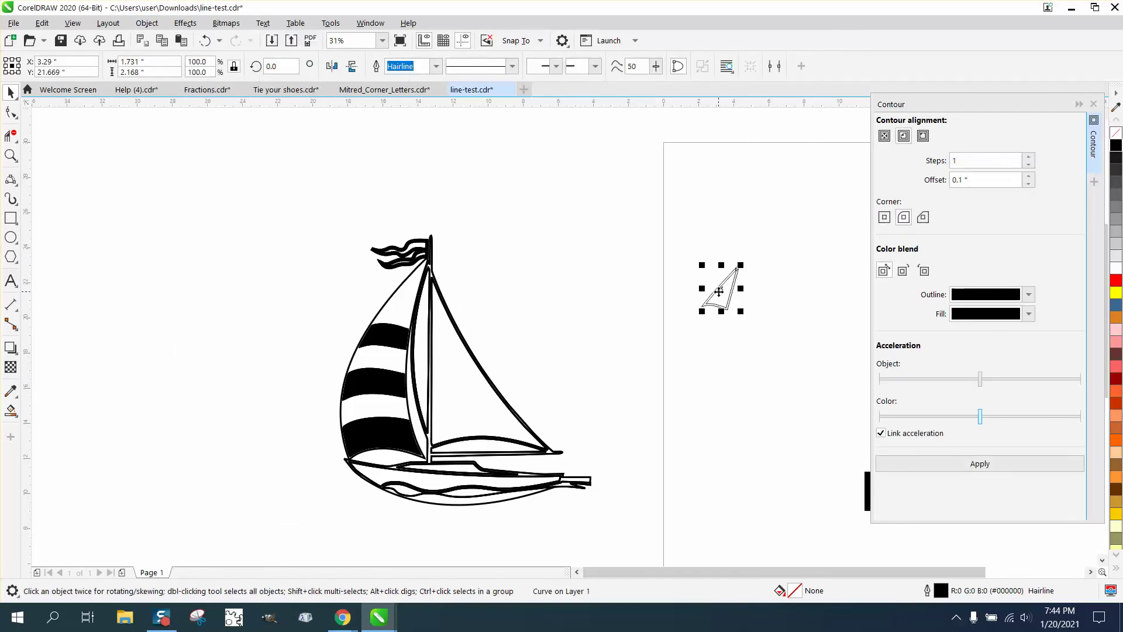
Move the contour triangle 18 inches left onto the sail and fill it black
key("ctrl+z")
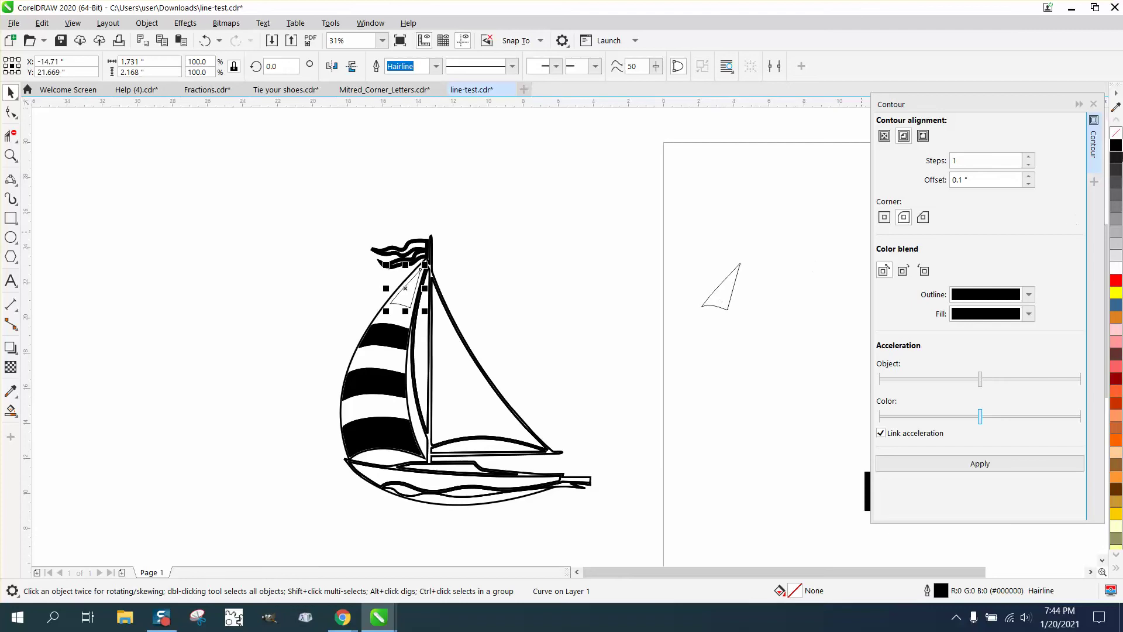
left_click(1118, 146)
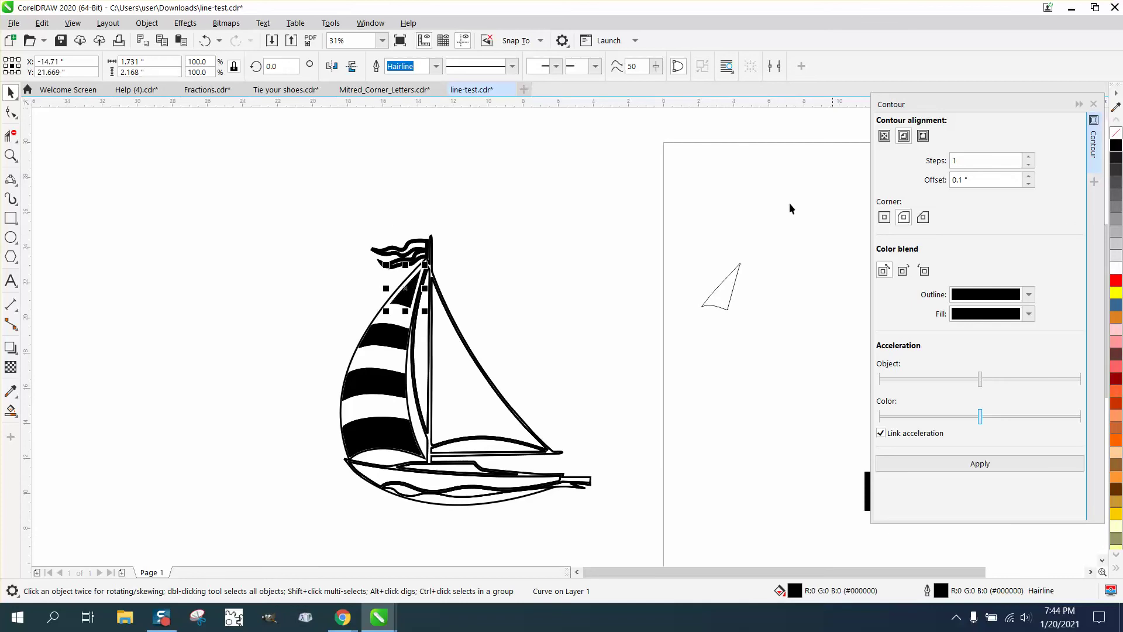
left_click(11, 155)
left_click_drag(313, 255, 433, 367)
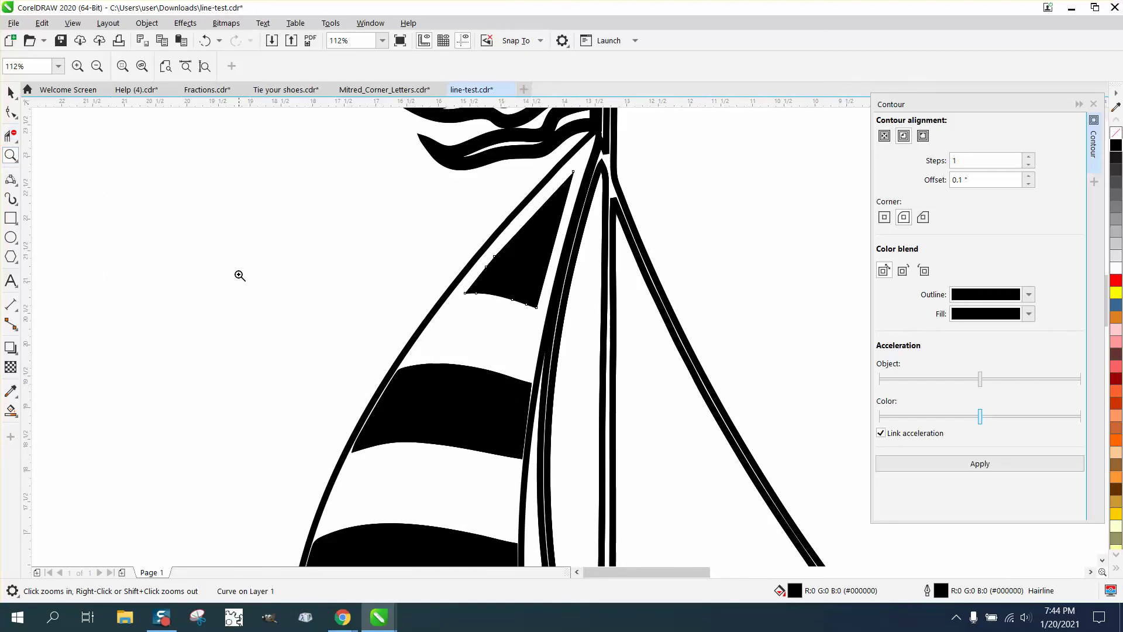
Drag the upper stripe's left-edge nodes up-left onto the sail's outer line
left_click_drag(244, 310, 647, 476)
left_click(18, 119)
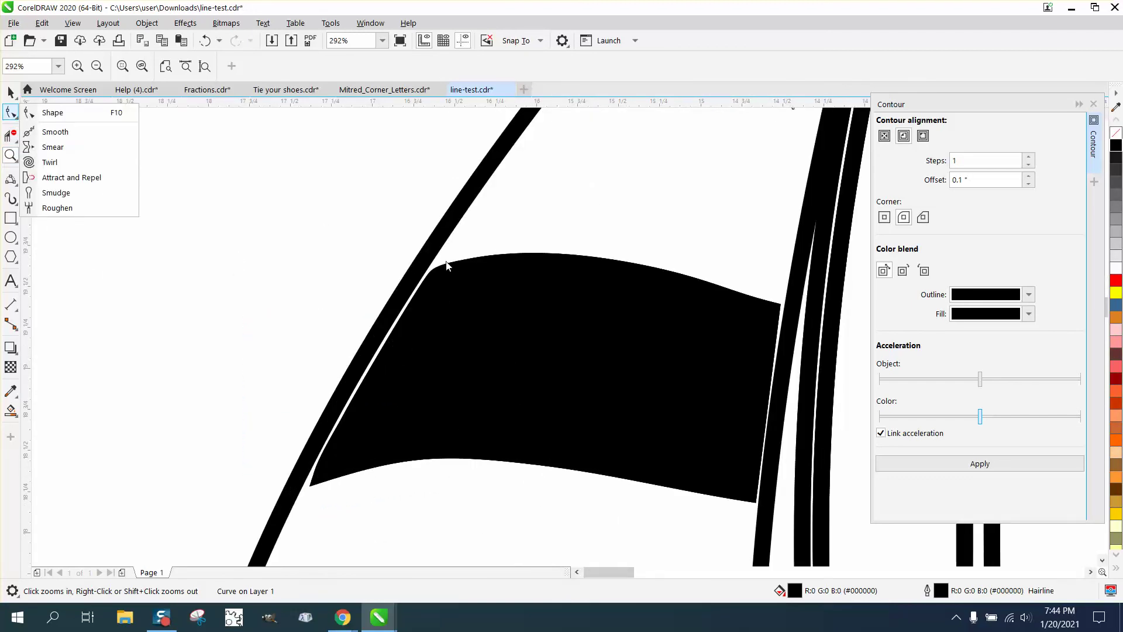
left_click(53, 112)
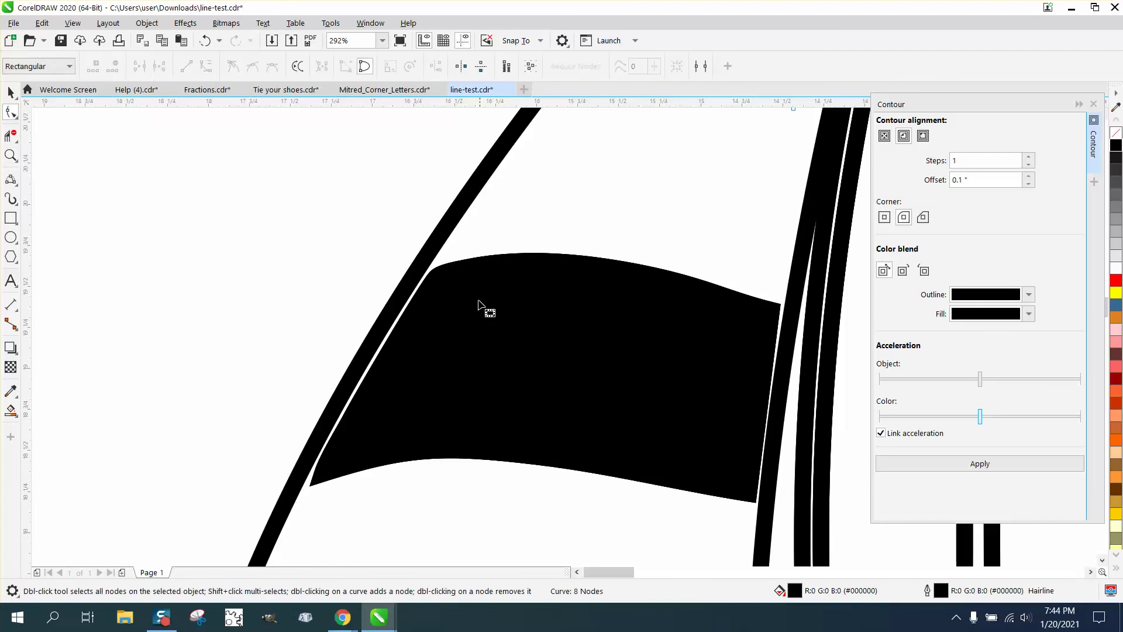
left_click(461, 295)
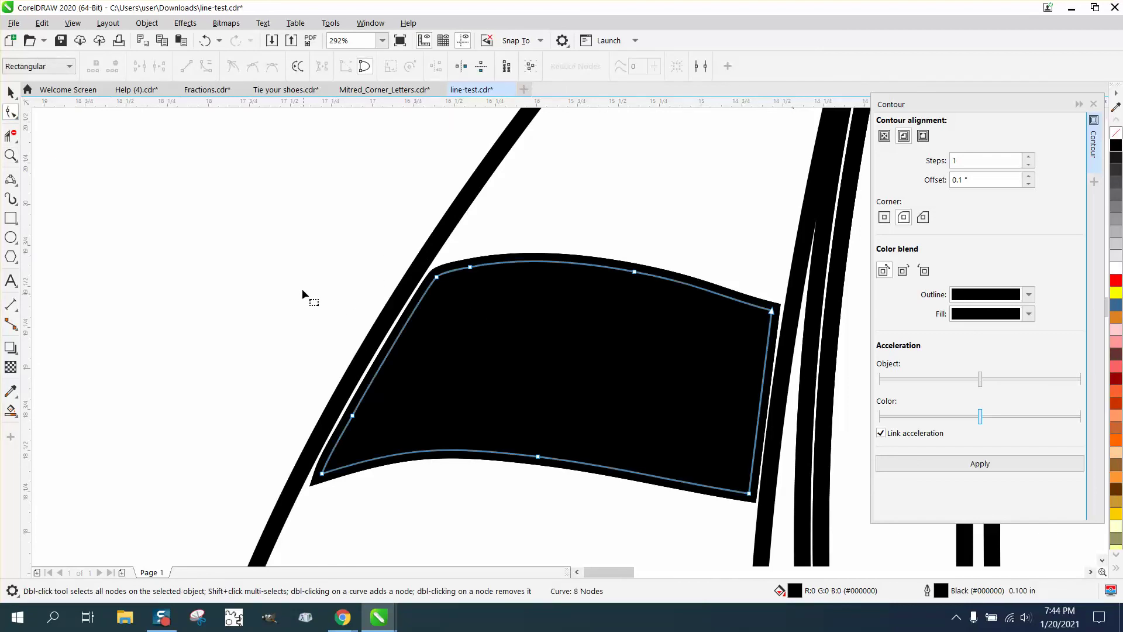
left_click_drag(324, 482, 377, 500)
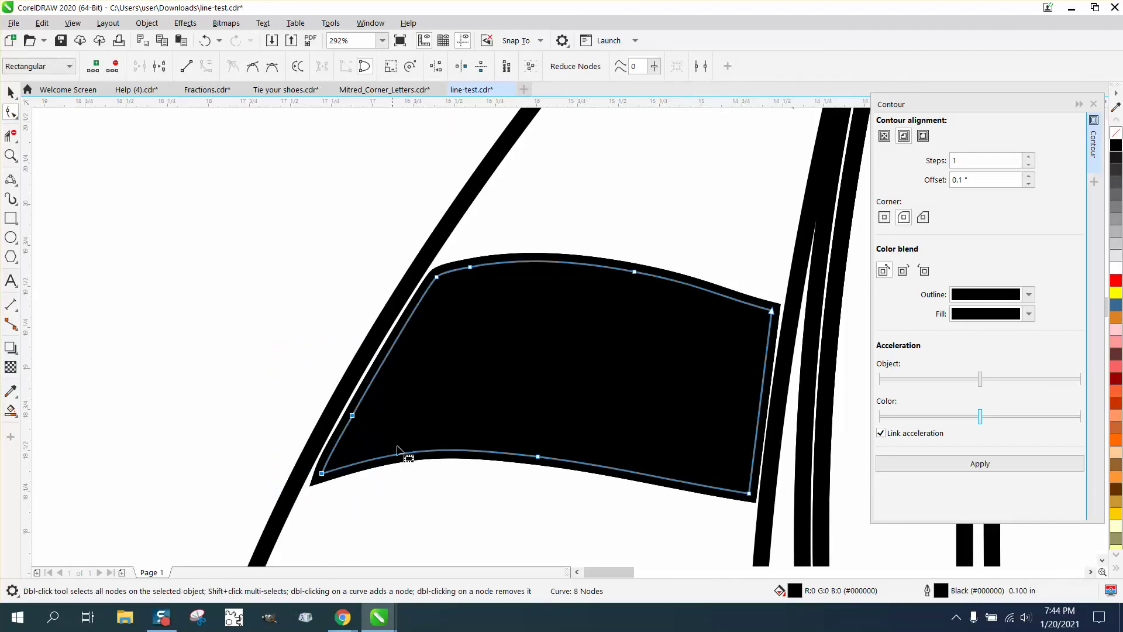
left_click(436, 279)
left_click_drag(436, 278, 419, 269)
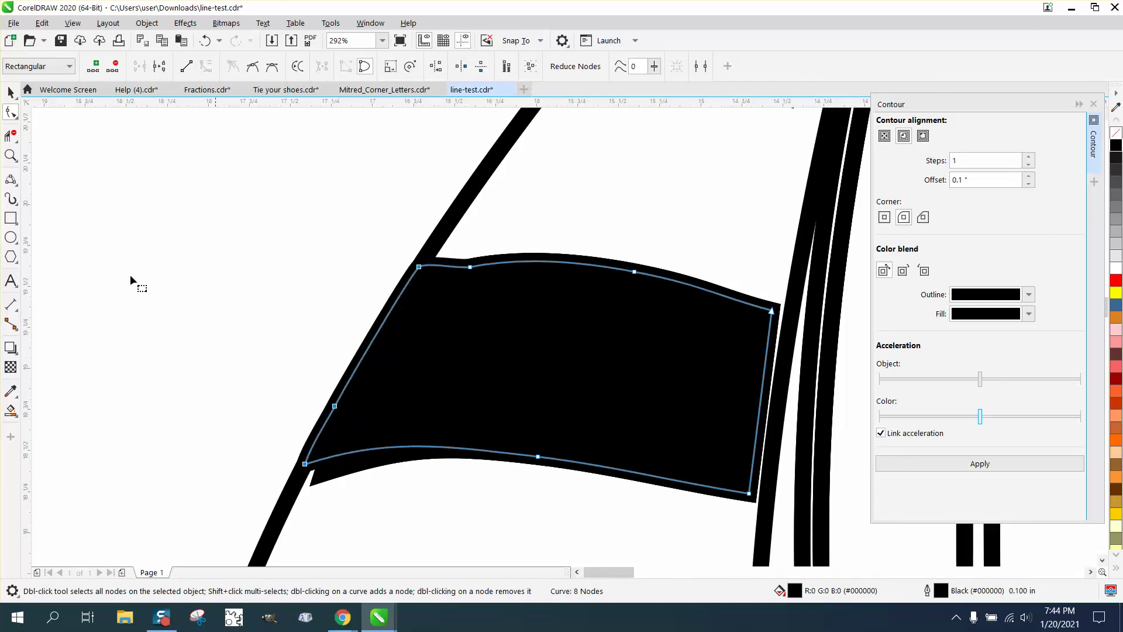
Check the reshaped upper stripe by selecting and deselecting it with the Pick tool
left_click(11, 93)
left_click(295, 416)
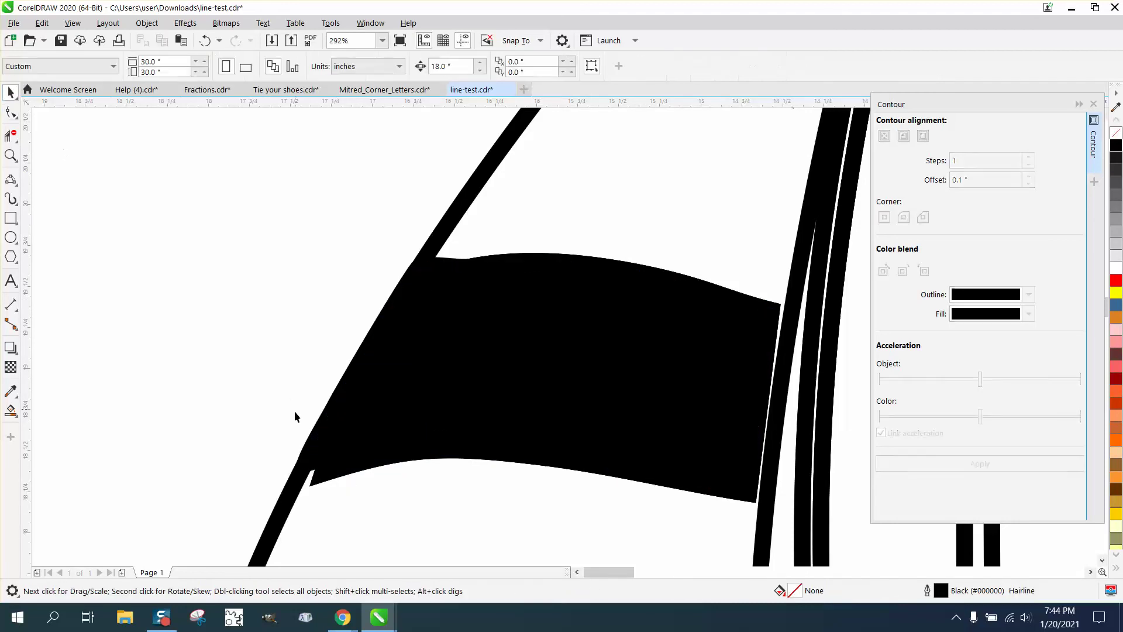
left_click(325, 471)
left_click(334, 479)
left_click(332, 476)
left_click(332, 476)
scroll(332, 476, "down", 2)
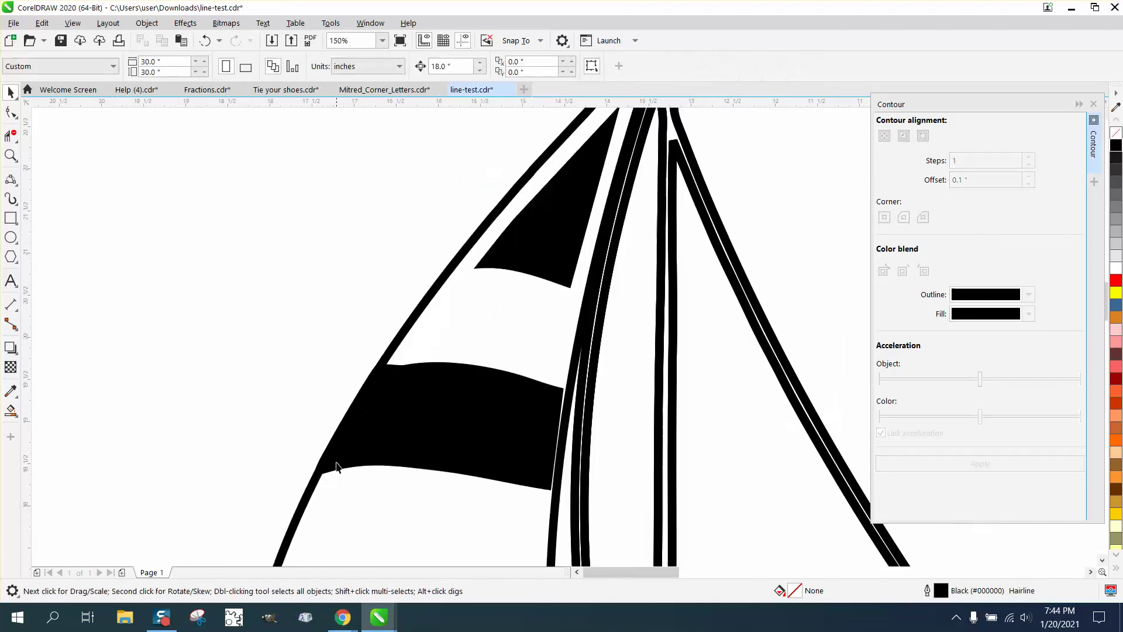
Drag the upper stripe's right-edge nodes right until they meet the mast line
left_click(10, 155)
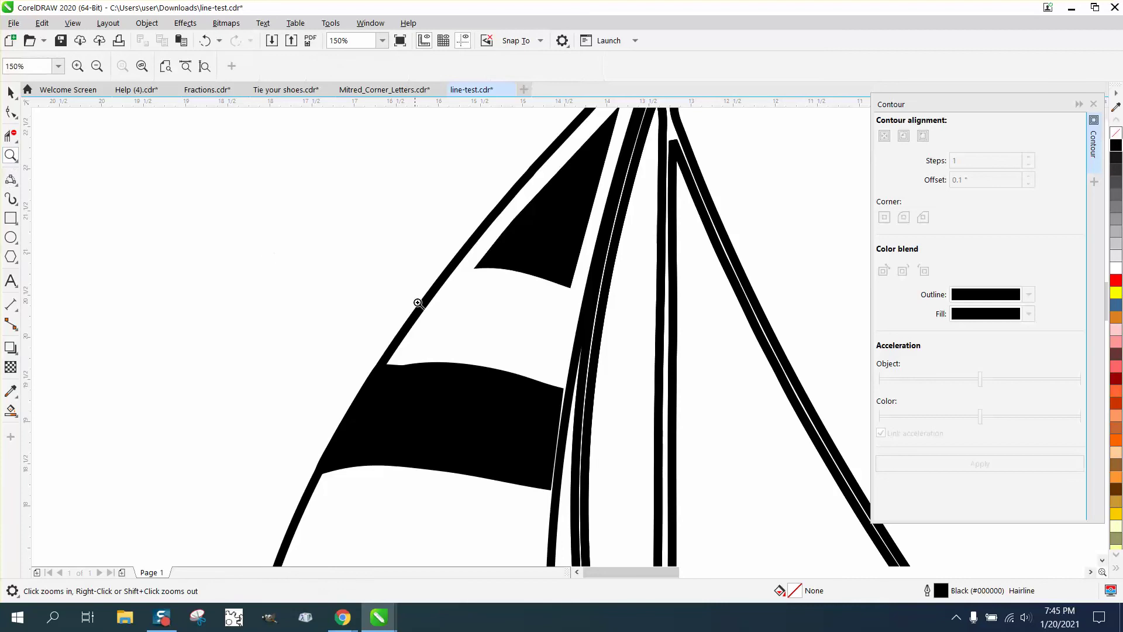
left_click_drag(449, 344, 721, 548)
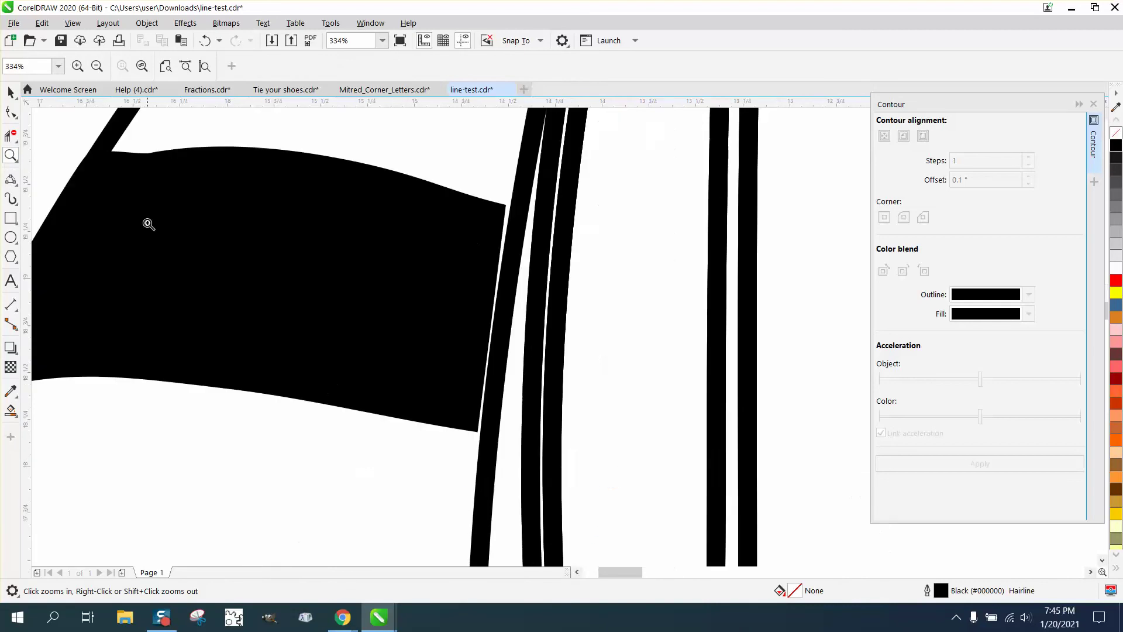
left_click(378, 218)
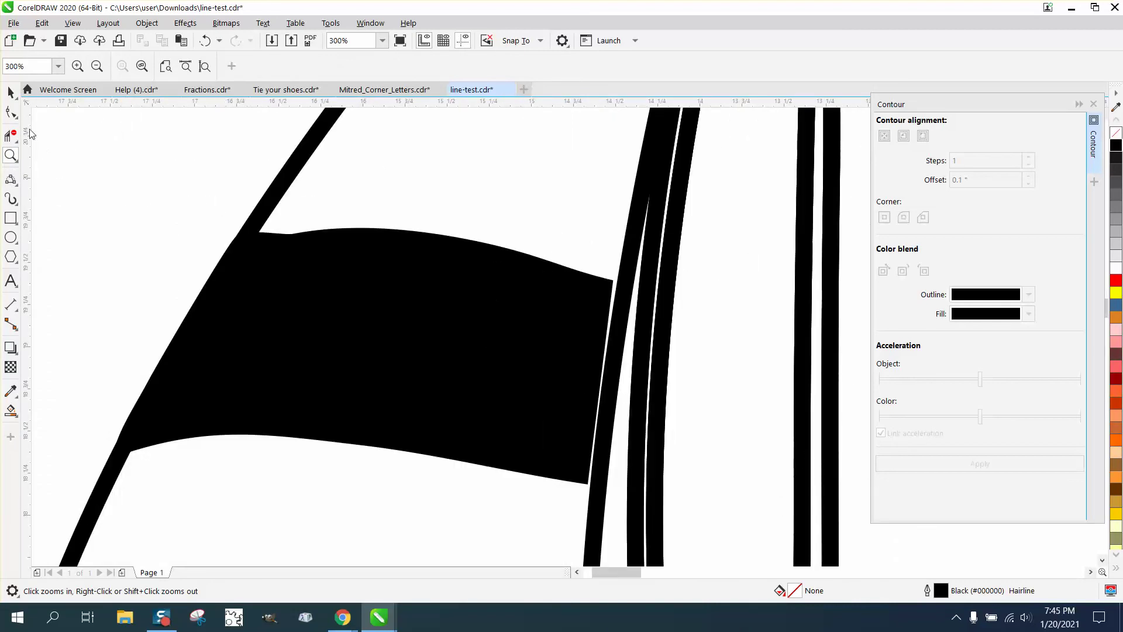
left_click(552, 326)
right_click(491, 300)
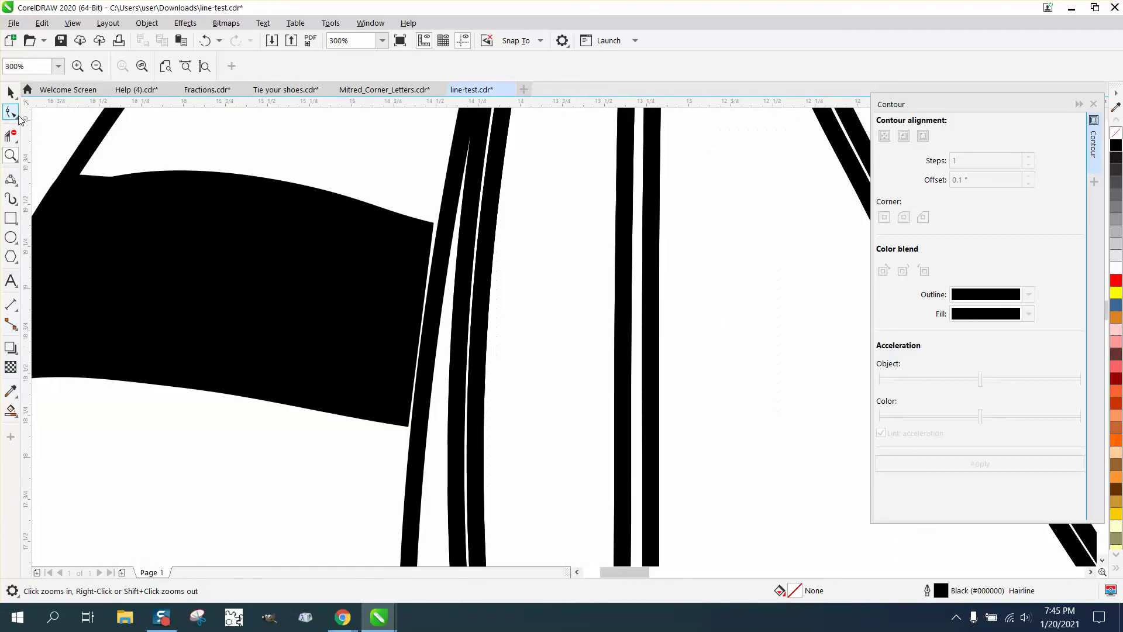
left_click(18, 117)
left_click(364, 234)
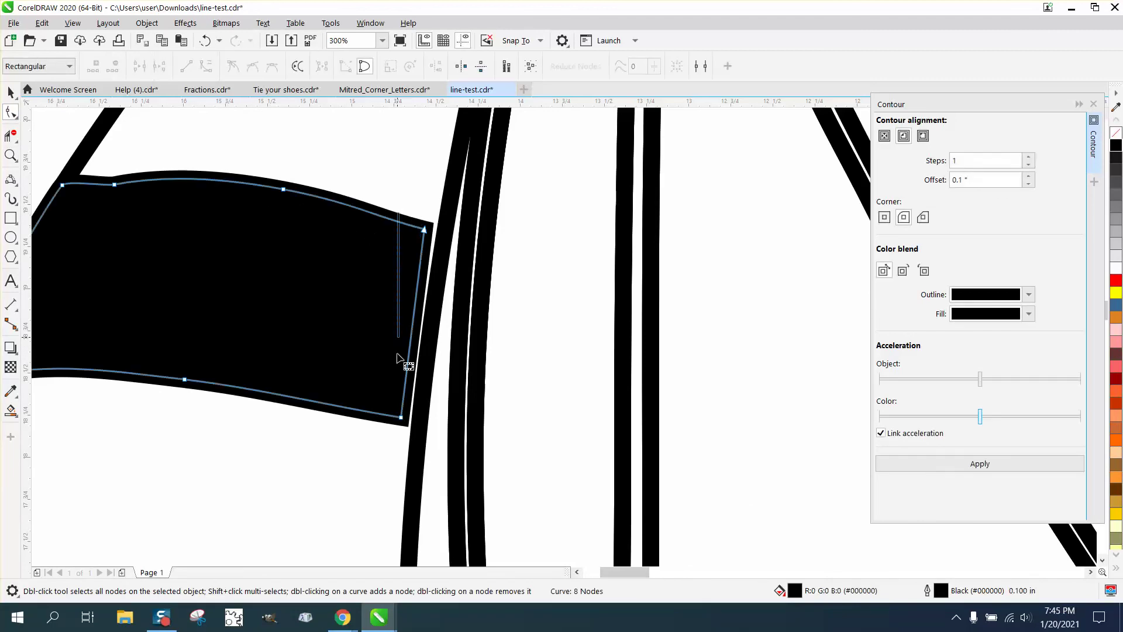
left_click_drag(397, 357, 421, 454)
left_click_drag(343, 189, 436, 456)
left_click_drag(402, 417, 421, 419)
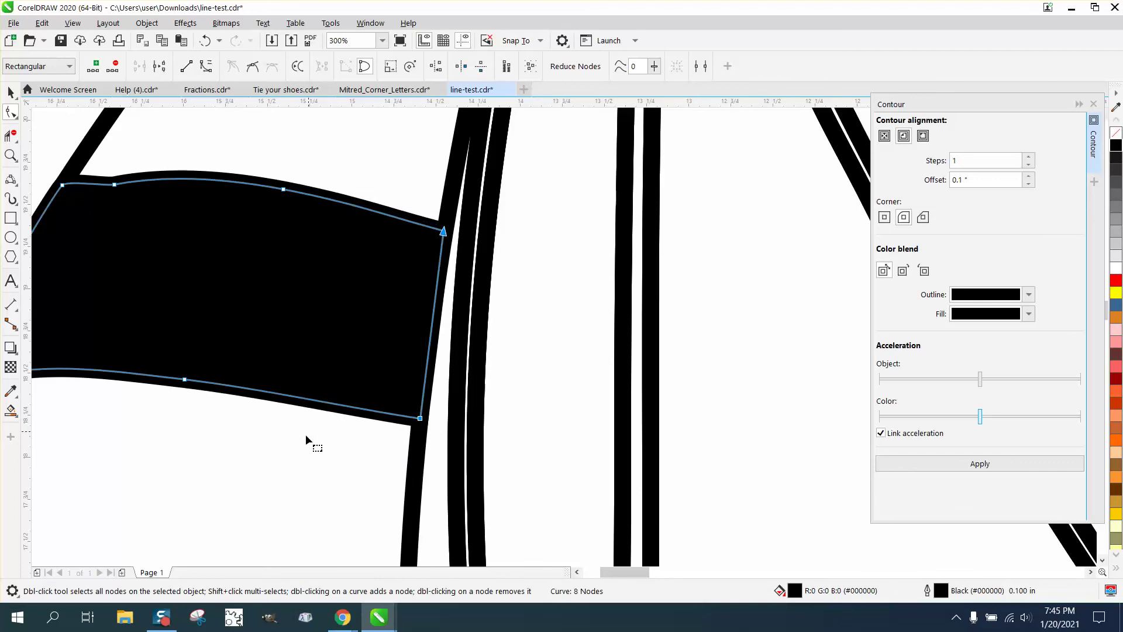
left_click(12, 93)
scroll(342, 180, "down", 2)
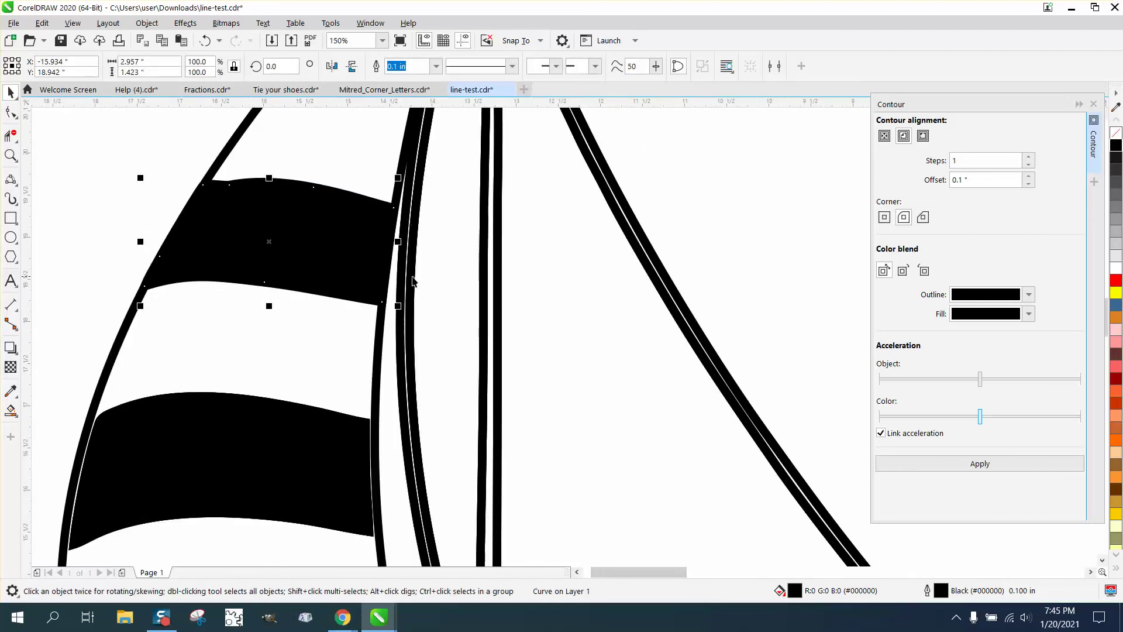
scroll(412, 281, "down", 2)
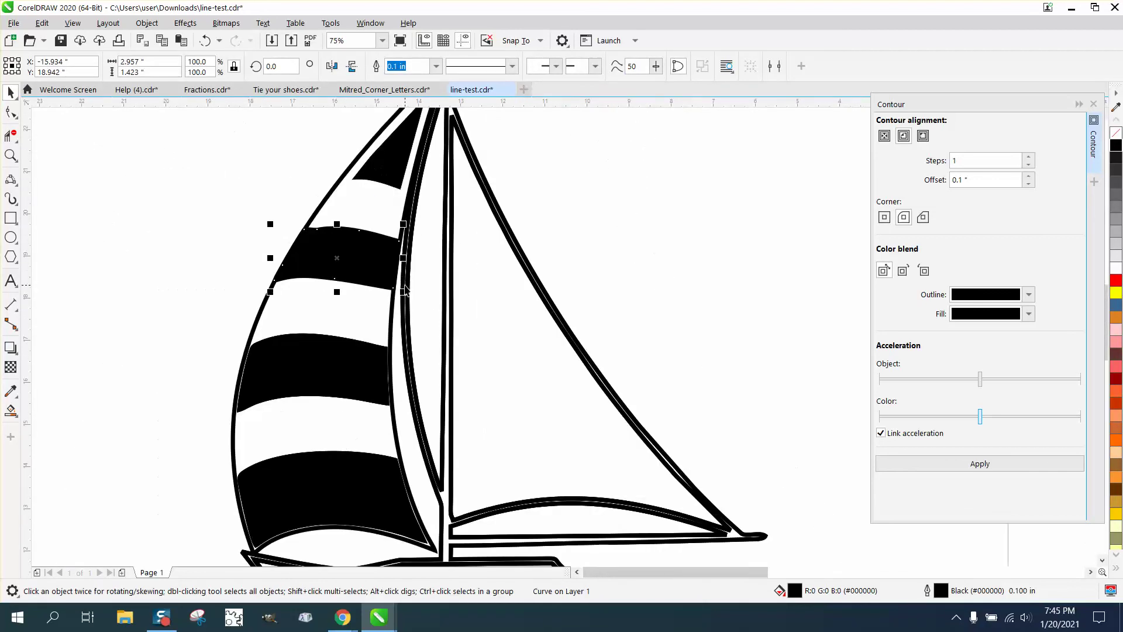
left_click(394, 183)
scroll(396, 185, "down", 2)
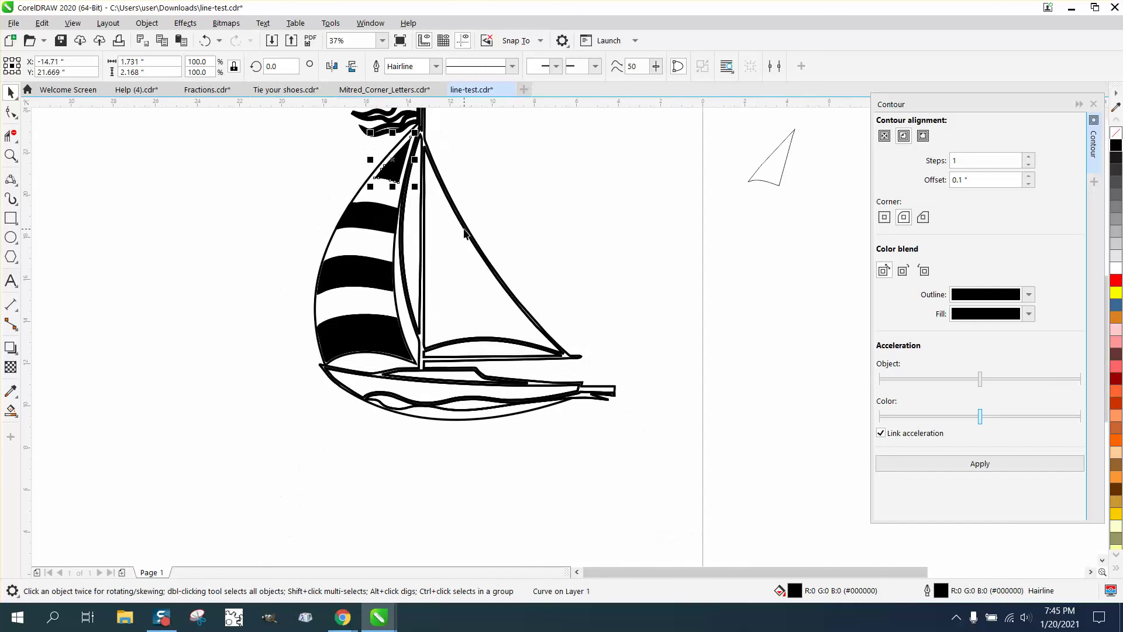
scroll(674, 260, "down", 2)
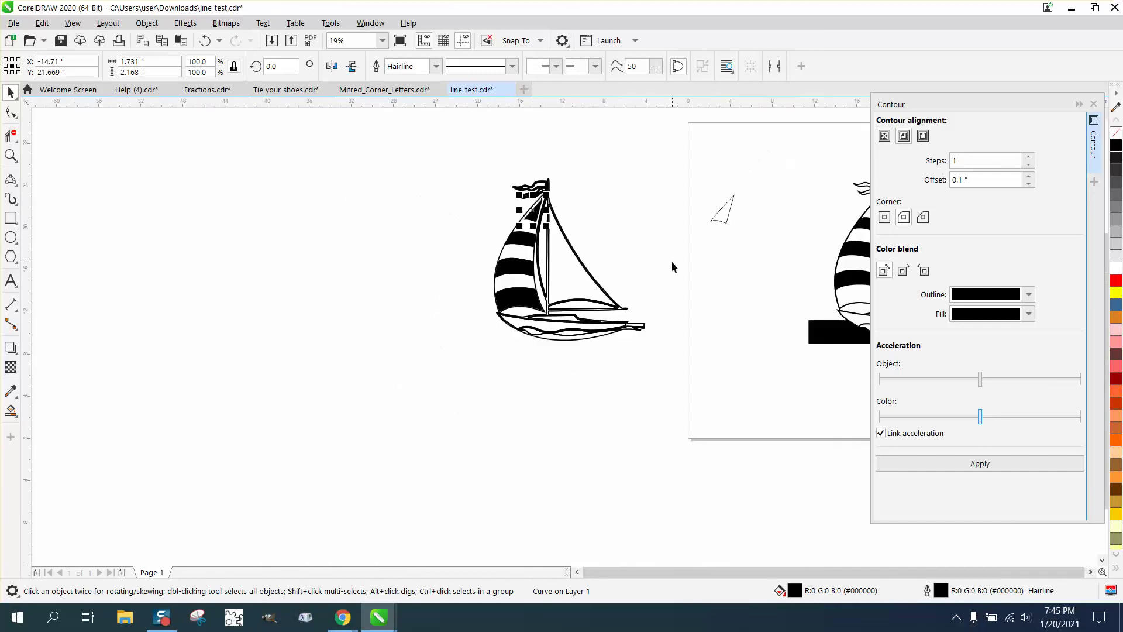
scroll(788, 285, "down", 2)
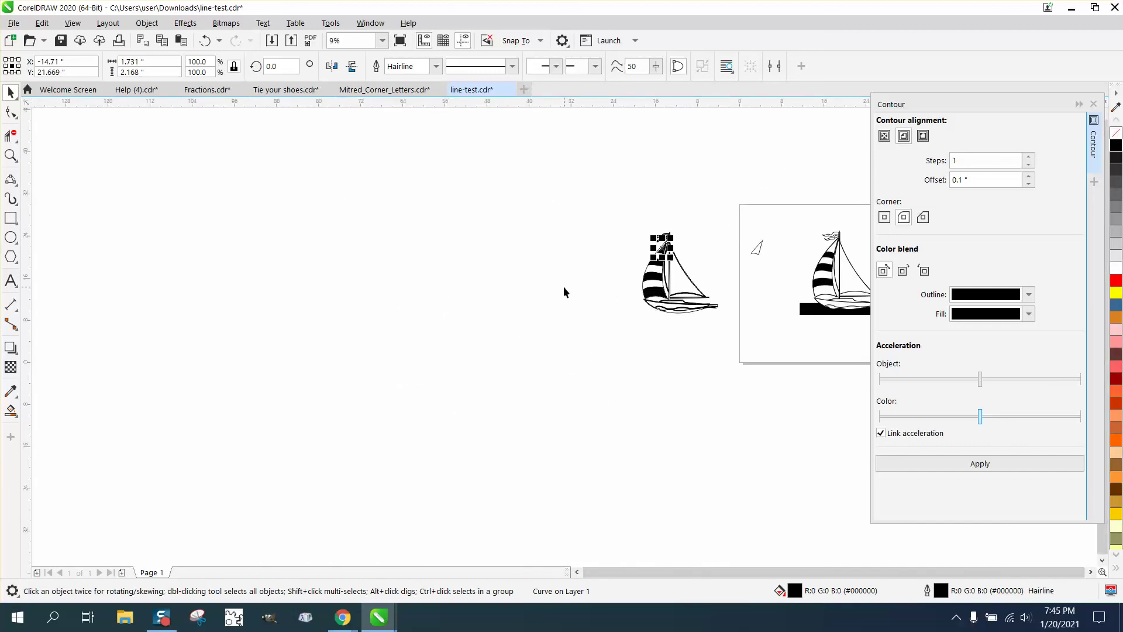